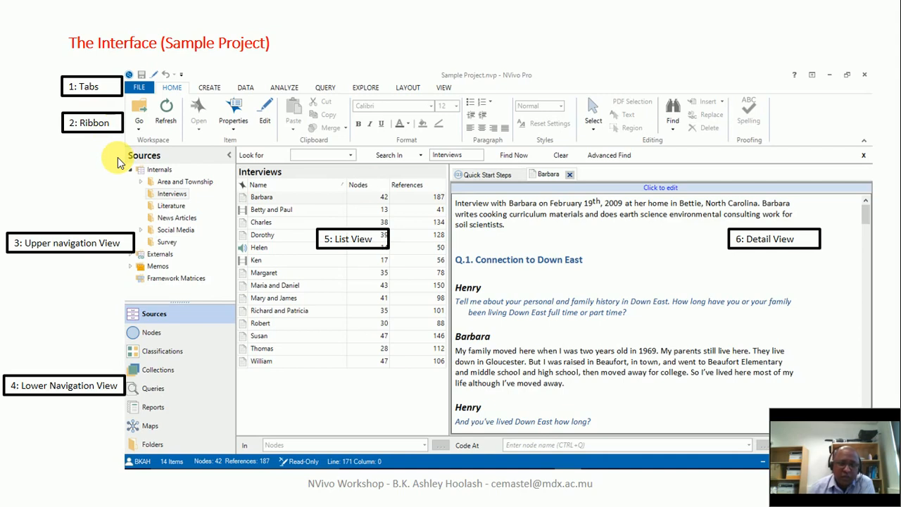
key("Right")
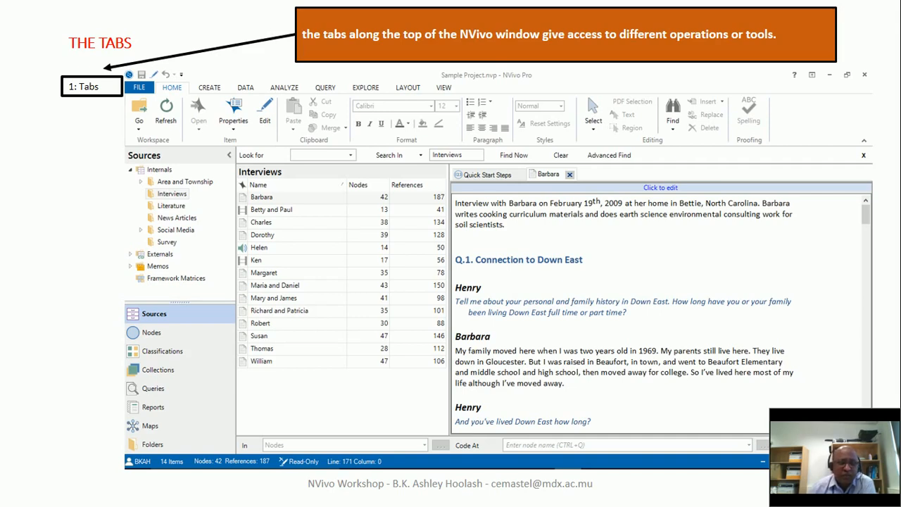
key("Right")
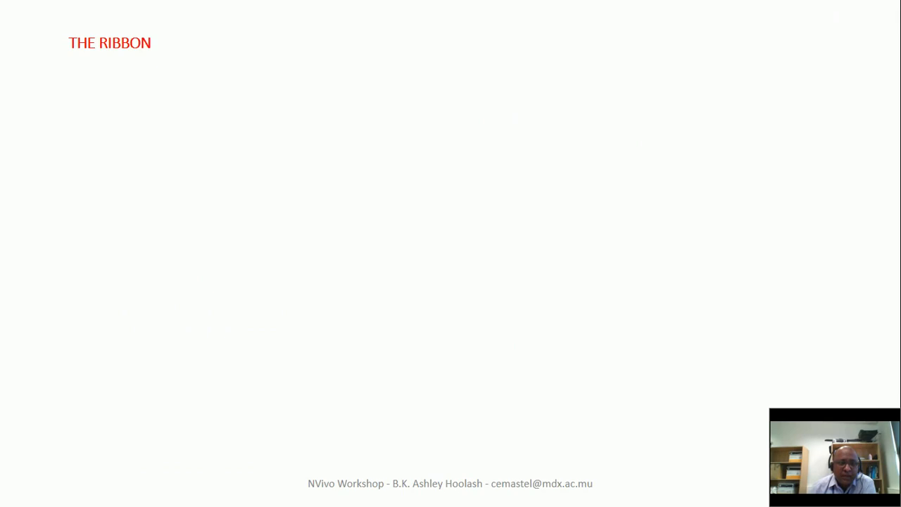
key("Left")
key("Right")
key("Left")
key("Right")
key("Right")
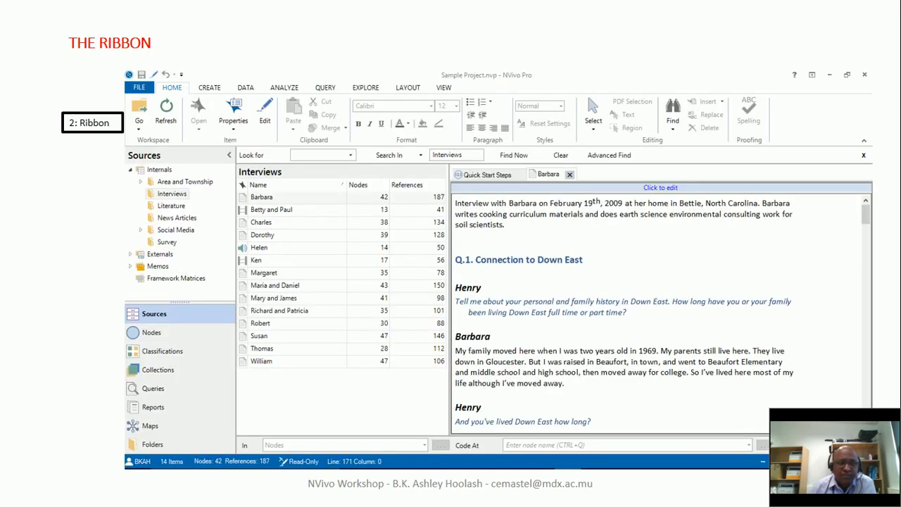
key("Right")
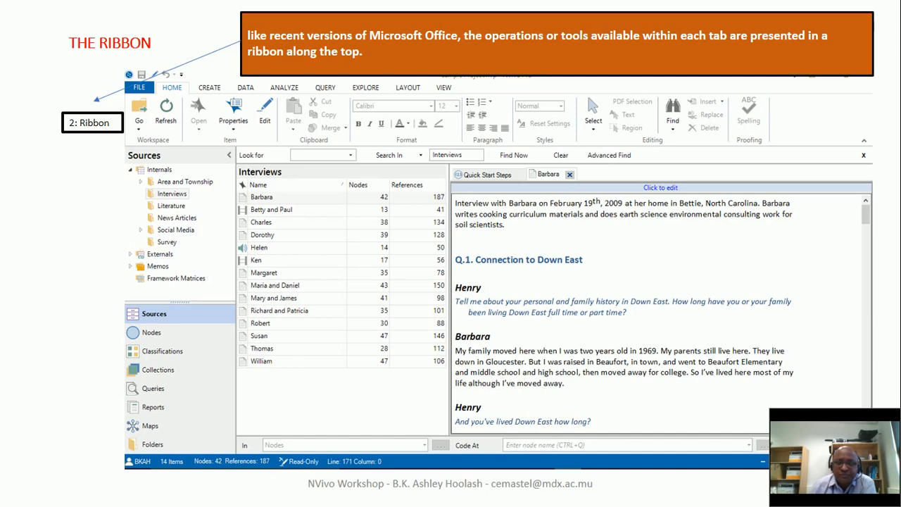
key("Right")
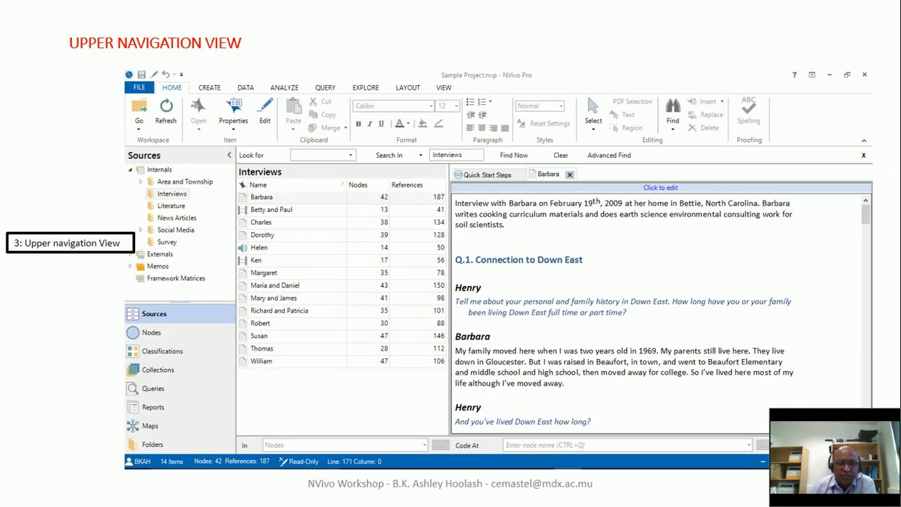
key("Right")
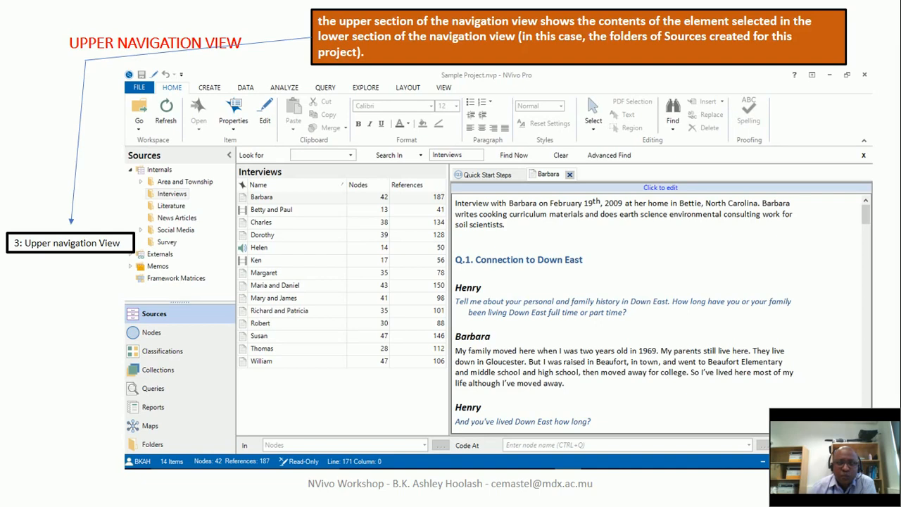
key("Right")
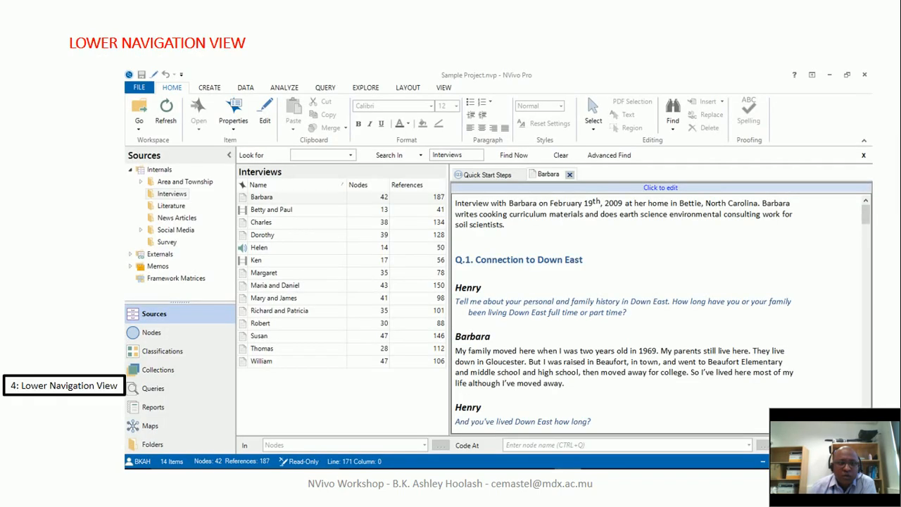
key("Right")
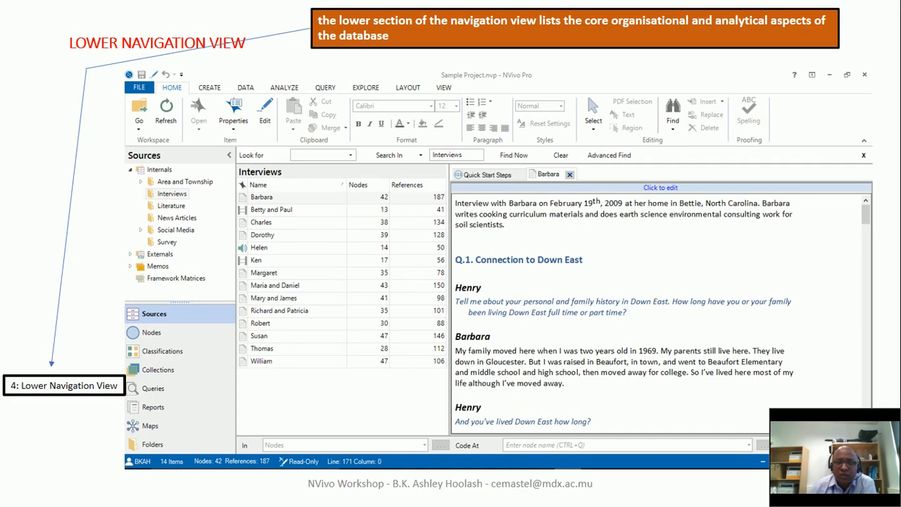
key("Right")
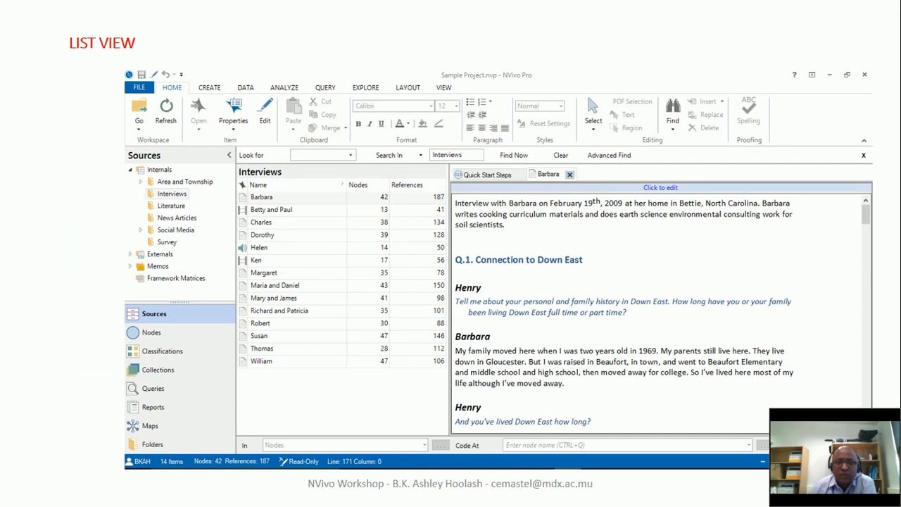
key("Right")
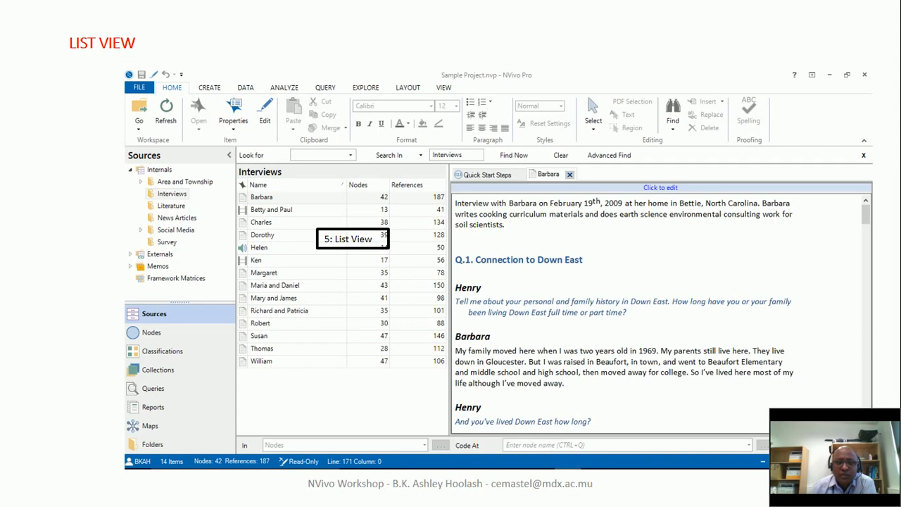
key("Right")
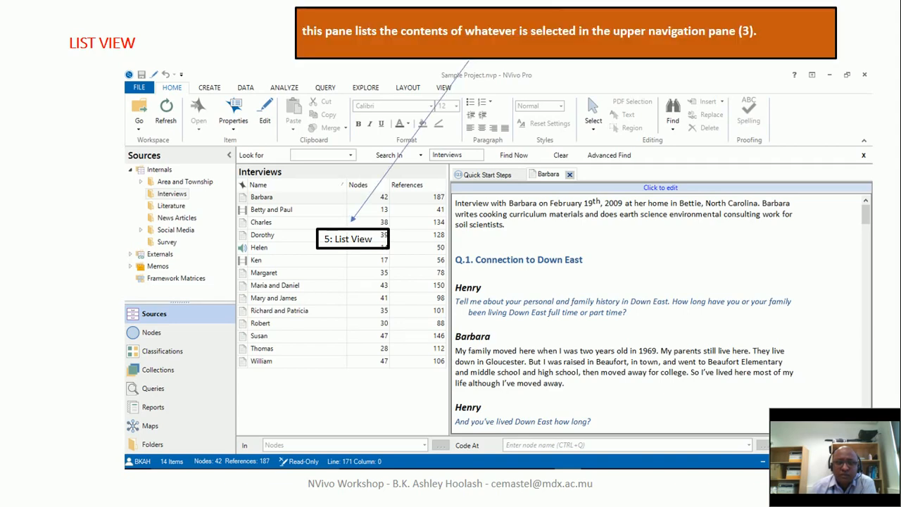
key("Right")
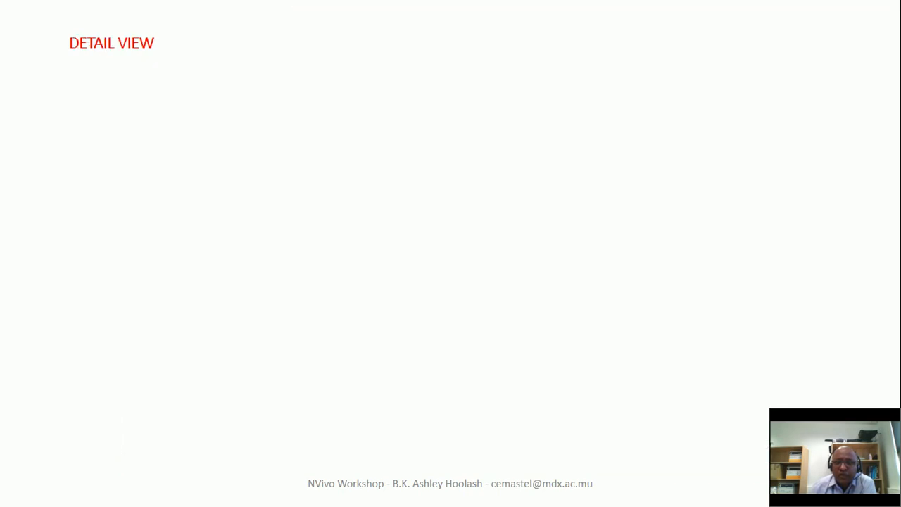
key("Right")
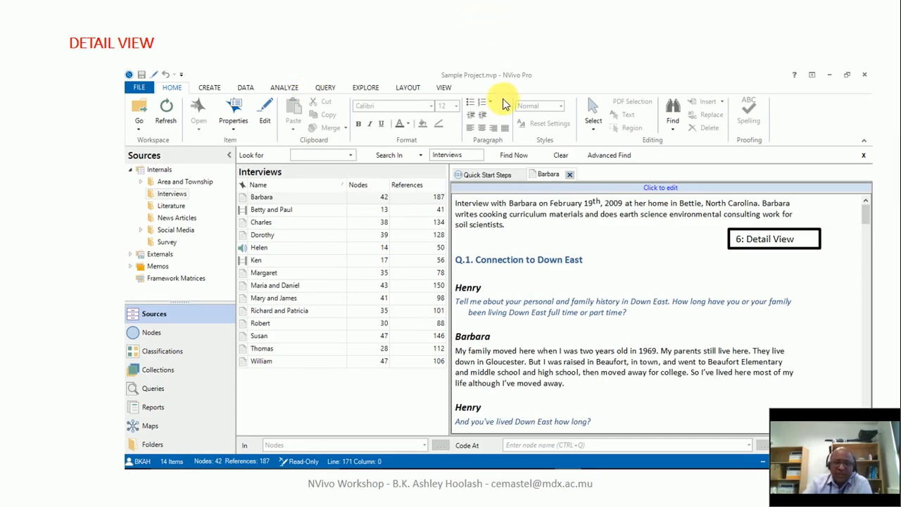
left_click(613, 136)
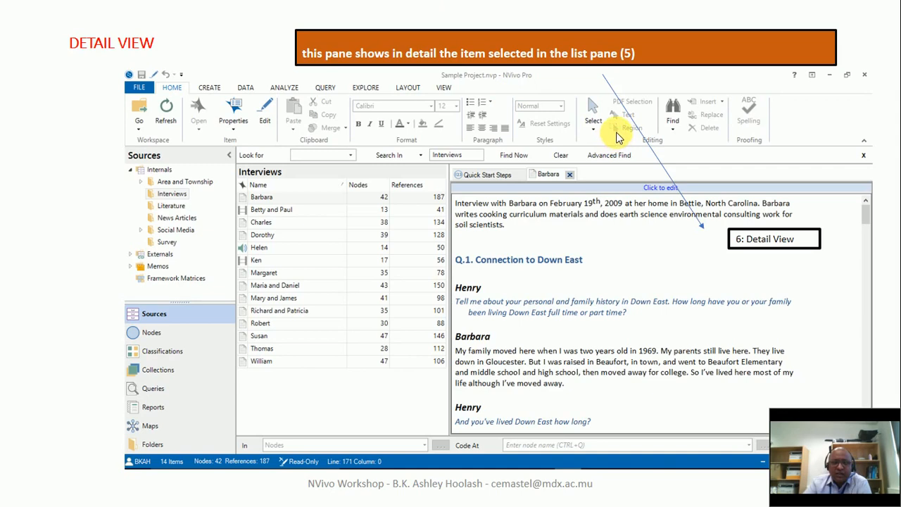
left_click(650, 87)
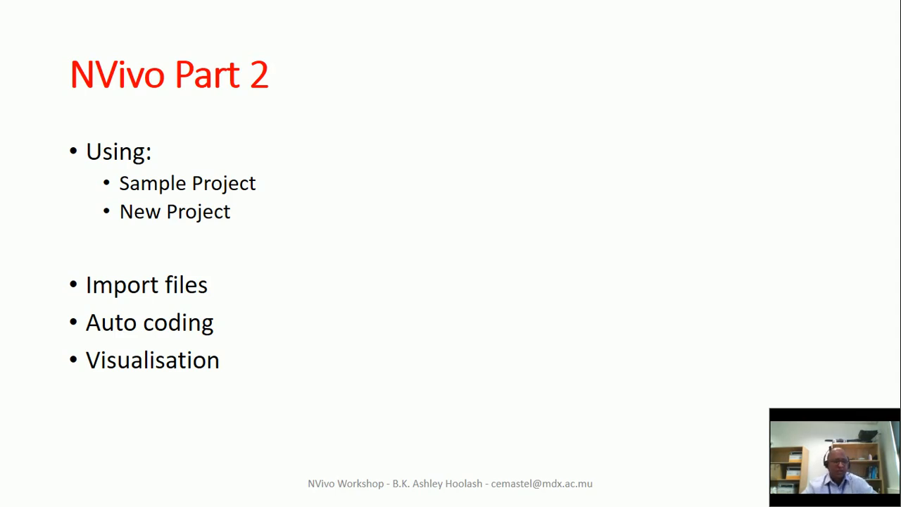
key("Right")
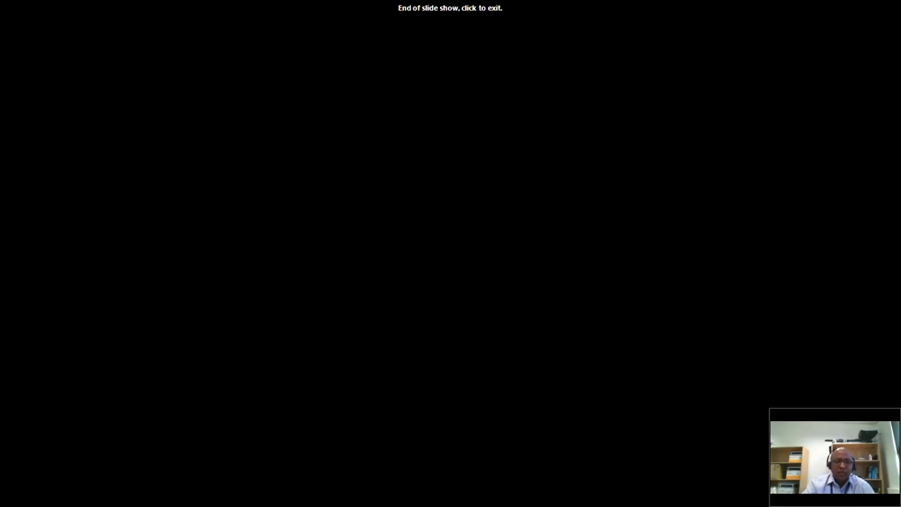
Exit the finished slide show, switch to NVivo Pro and open the Sample Project.
key("Right")
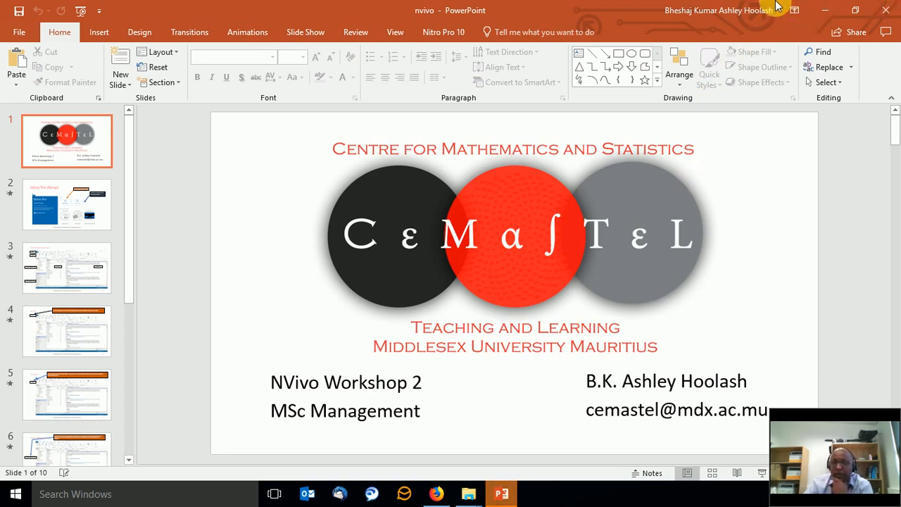
left_click(826, 10)
double_click(15, 200)
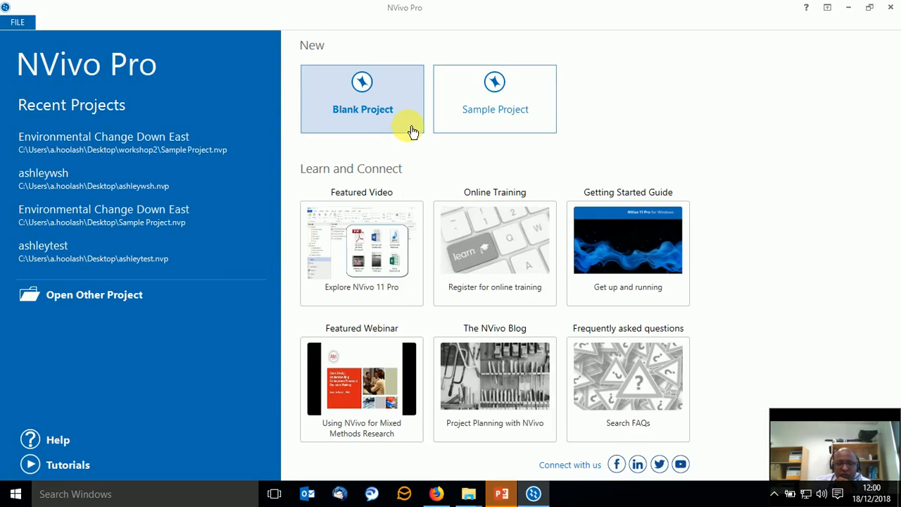
left_click(497, 96)
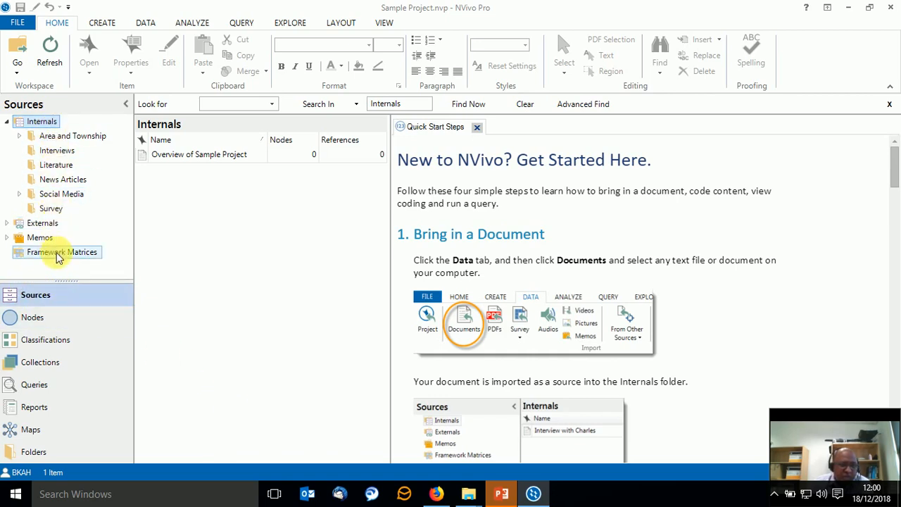
View the project's Nodes and Classifications areas, and return to the Internals folder under Sources.
left_click(33, 319)
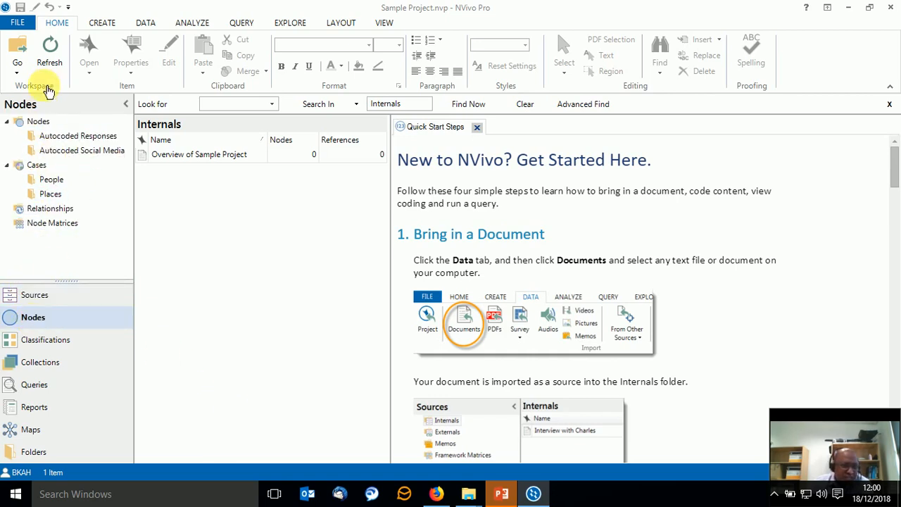
left_click(55, 343)
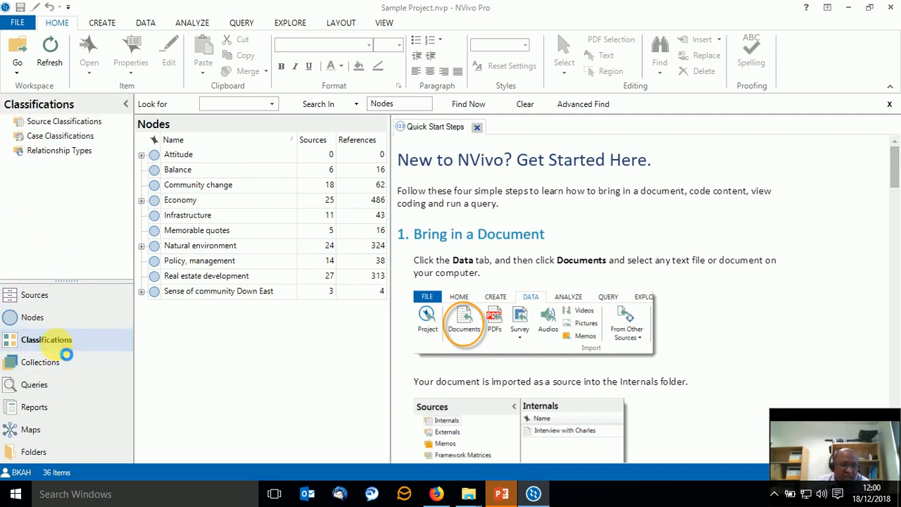
left_click(76, 298)
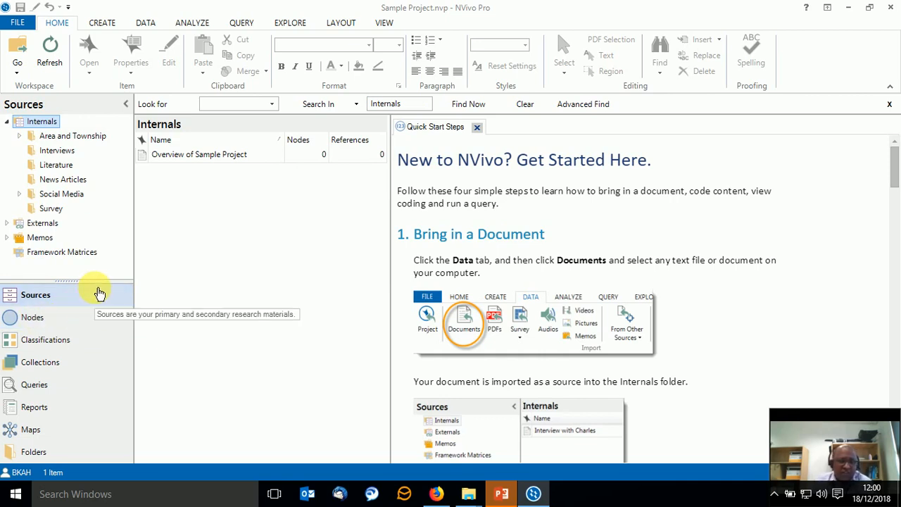
left_click(46, 122)
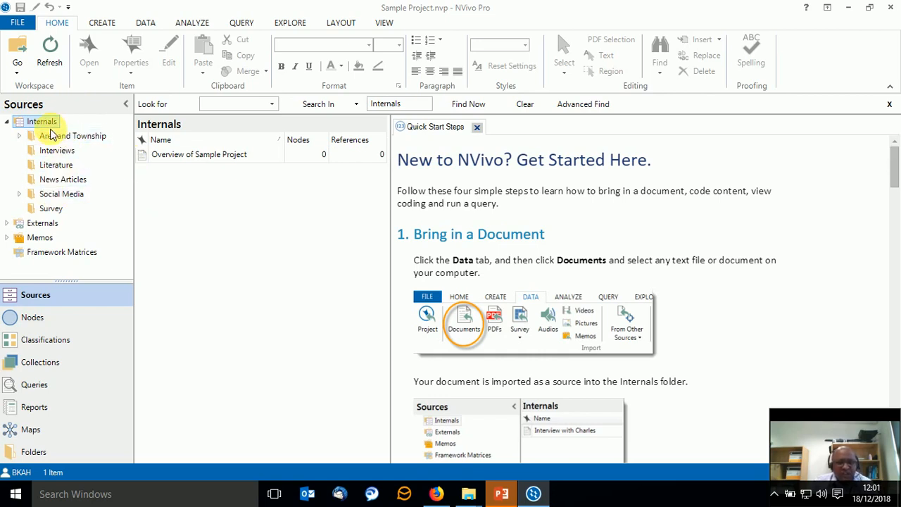
Look through the commands available for the Internals and Social Media folders without running any.
right_click(41, 125)
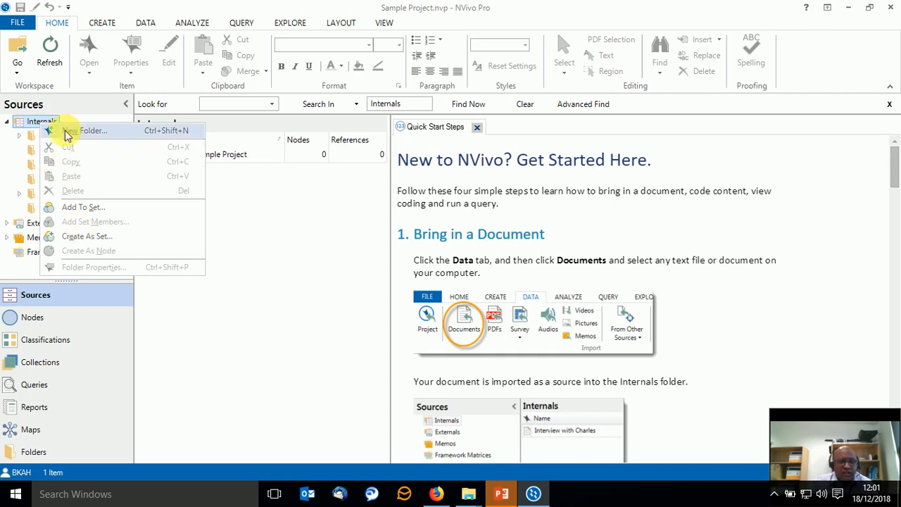
left_click(257, 242)
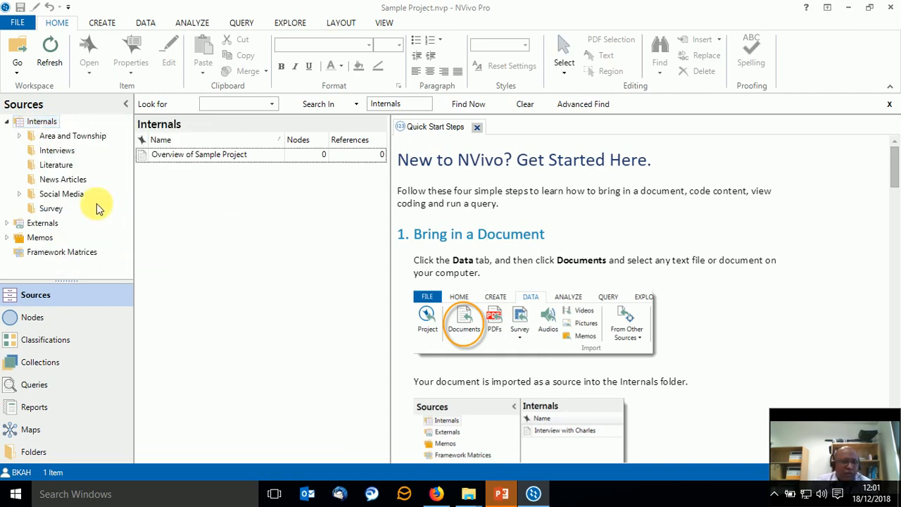
right_click(61, 194)
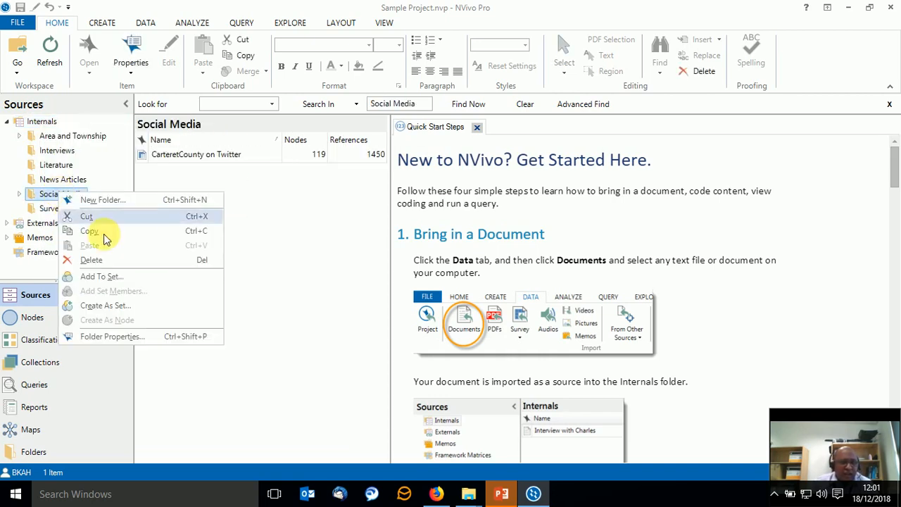
left_click(268, 200)
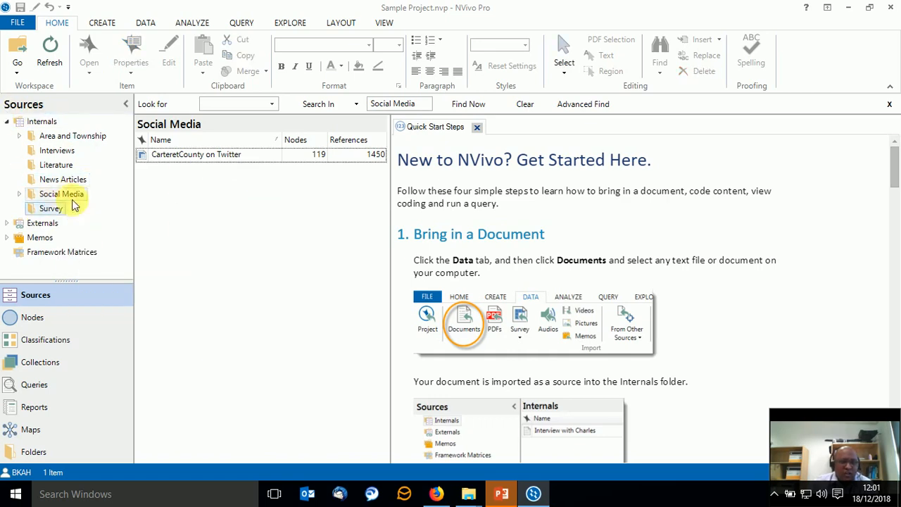
Open the first transcript in the Interviews folder and examine how its interviewer questions and respondent answers are laid out.
left_click(32, 152)
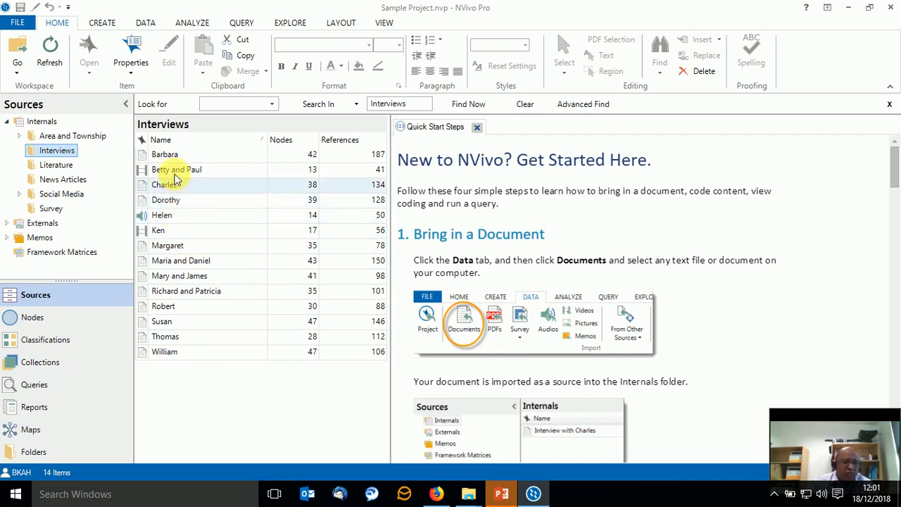
left_click(177, 152)
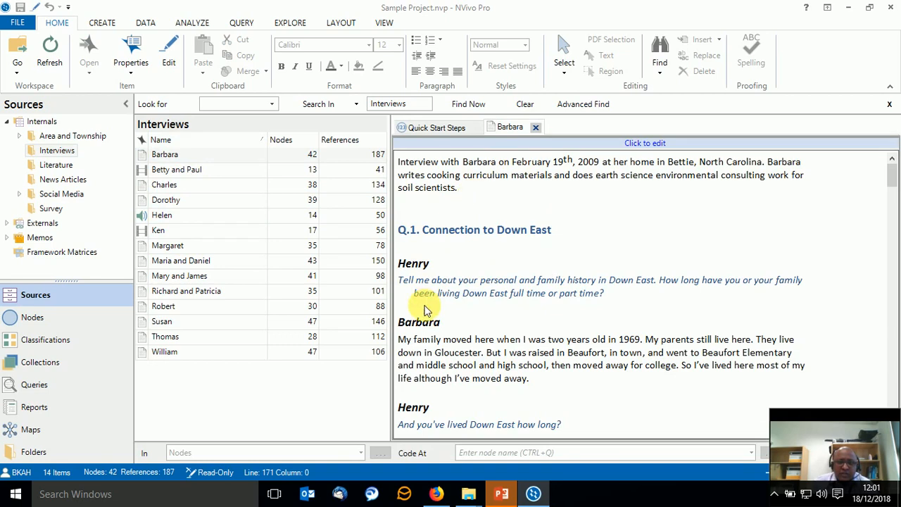
left_click_drag(405, 328, 436, 322)
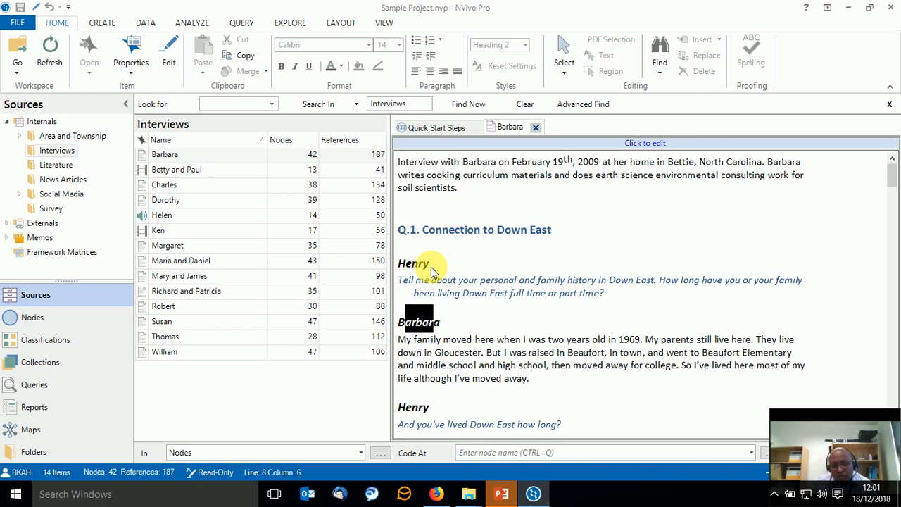
scroll(433, 273, "down", 4)
left_click_drag(398, 272, 414, 265)
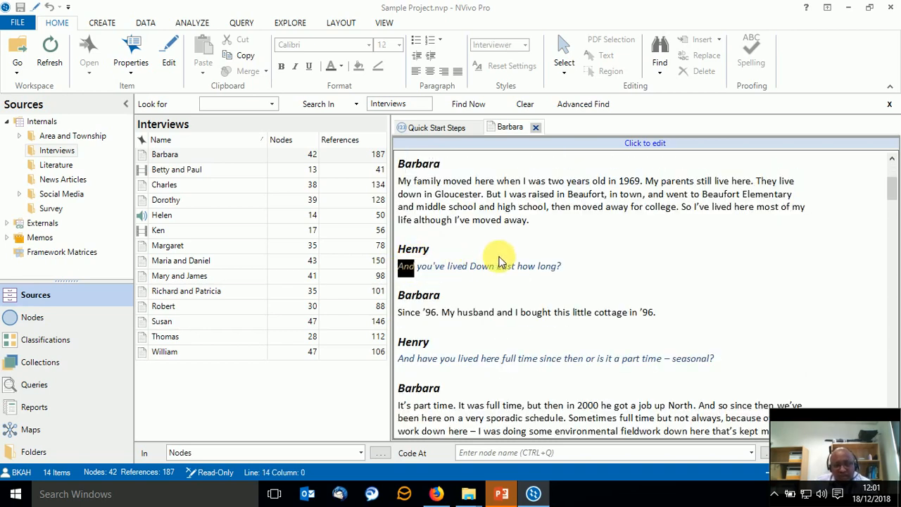
left_click_drag(399, 312, 411, 311)
left_click_drag(507, 304, 656, 311)
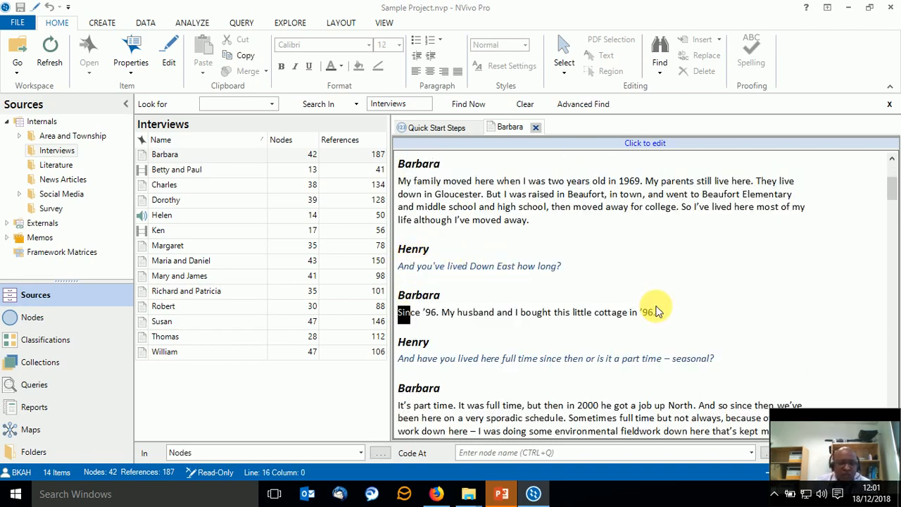
scroll(655, 309, "up", 1)
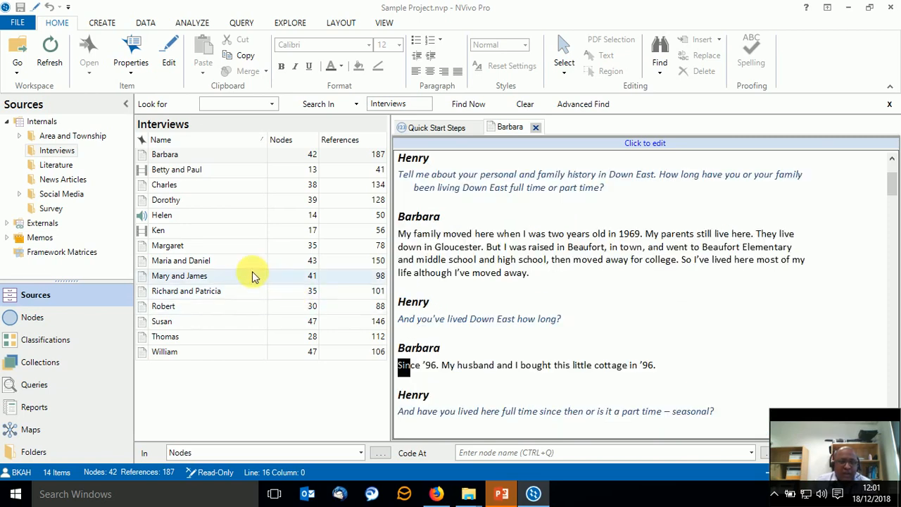
View the seventh transcript in the Interviews folder, and close both open interview documents.
left_click(214, 248)
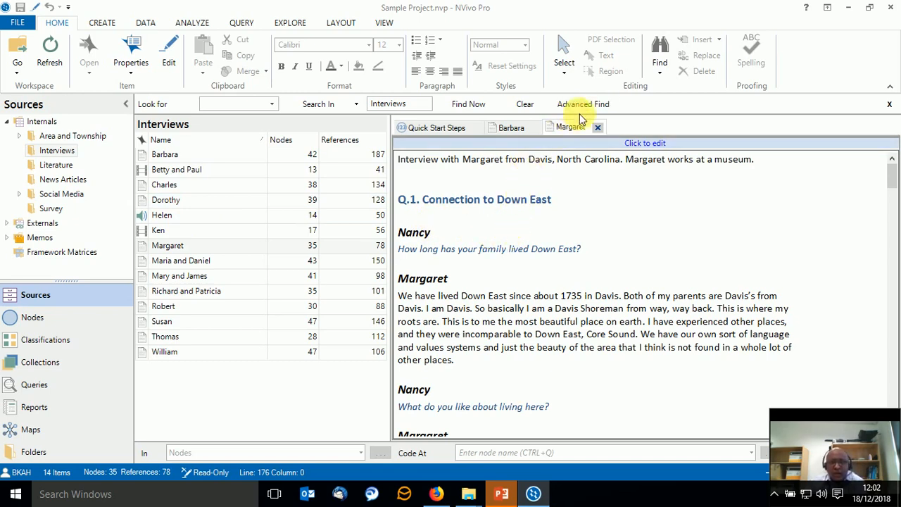
left_click(598, 126)
left_click(535, 127)
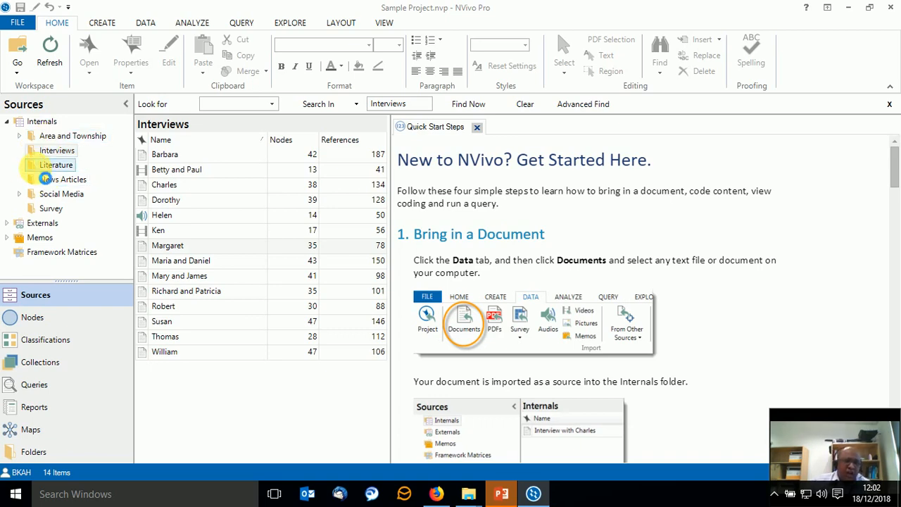
View the Literature and Survey folders and the subfolder under Externals, and return to the Interviews folder.
left_click(44, 167)
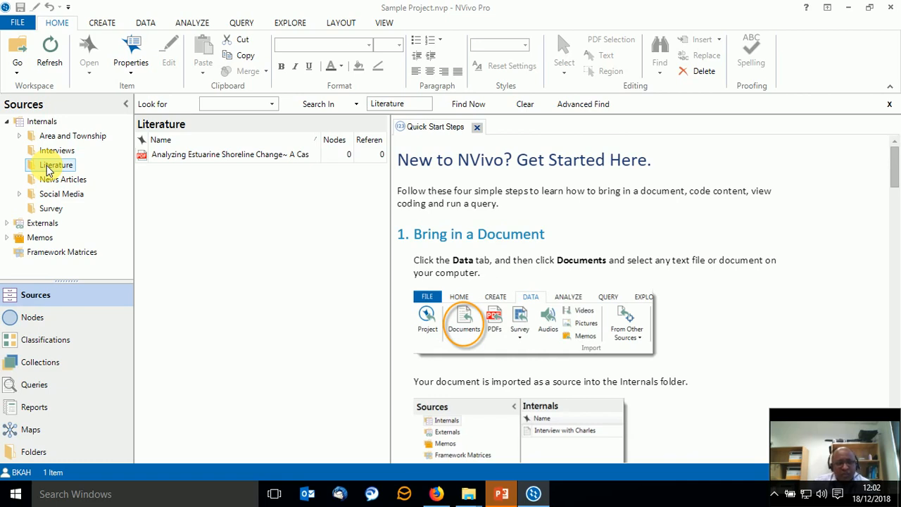
left_click(52, 209)
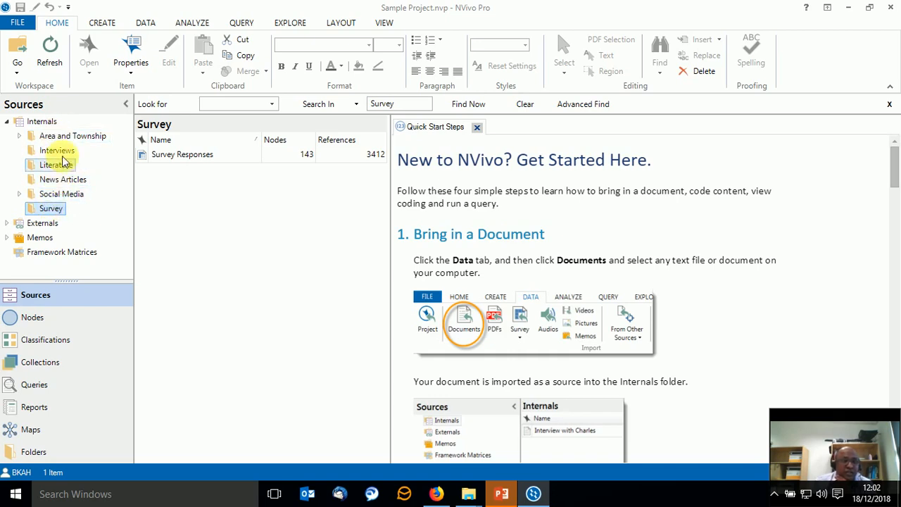
left_click(8, 223)
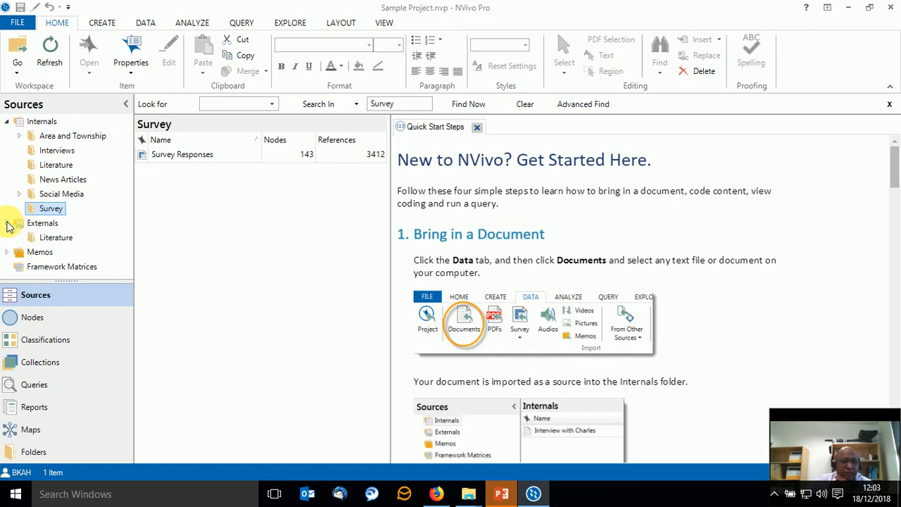
left_click(7, 223)
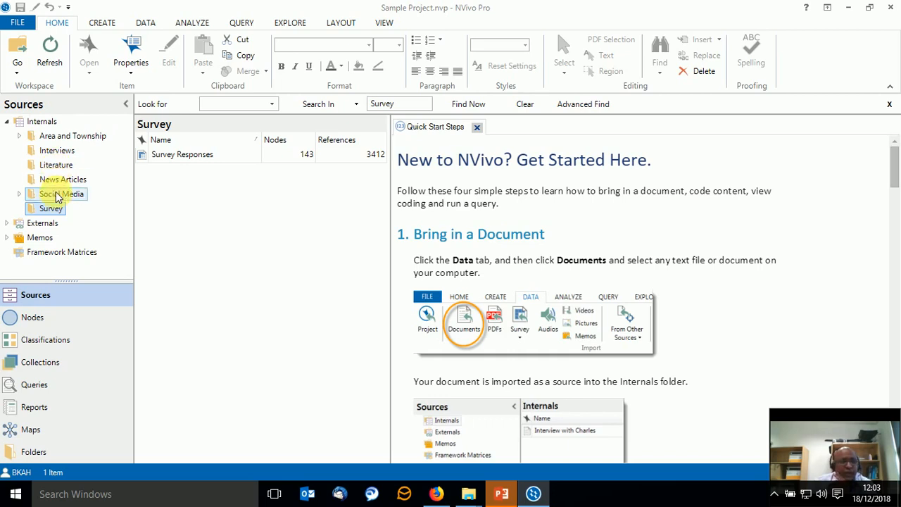
left_click(65, 152)
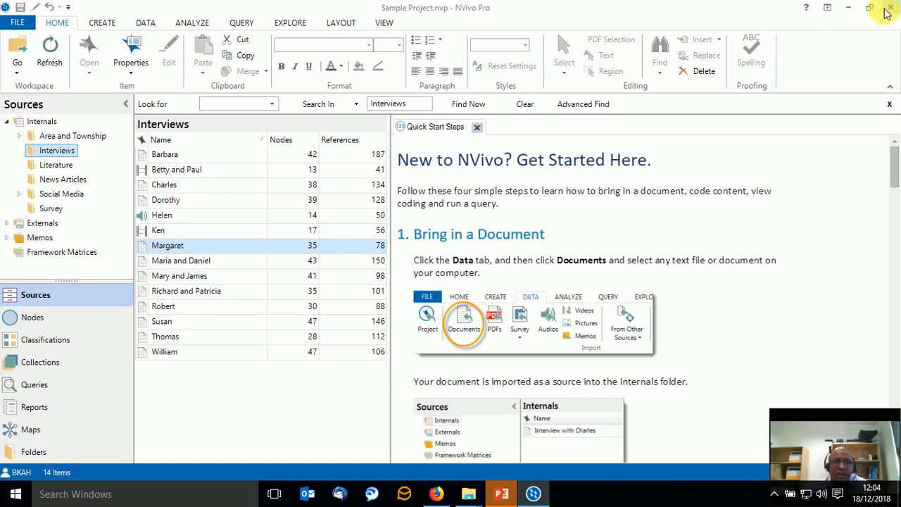
Close the Sample Project and start a blank project titled Workshop2-MUM with the description "This is for the online CeMaSTeL Tutorial".
left_click(17, 24)
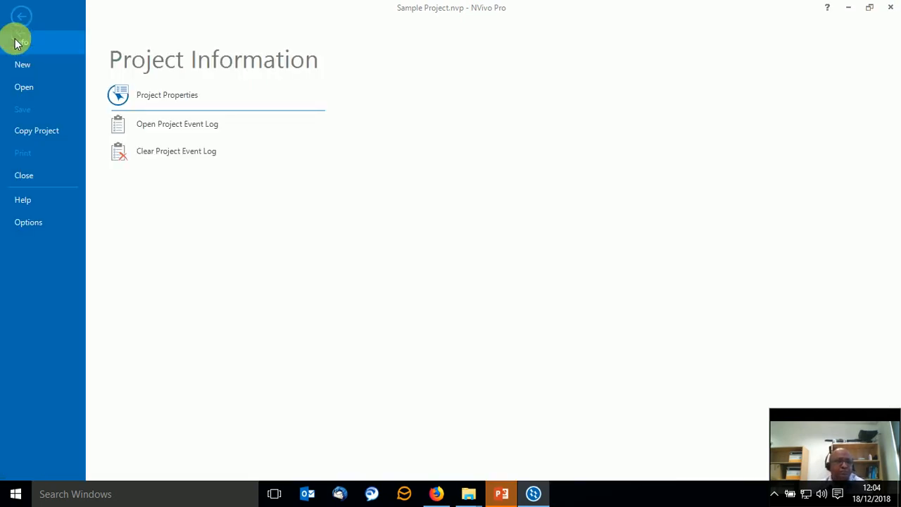
left_click(28, 173)
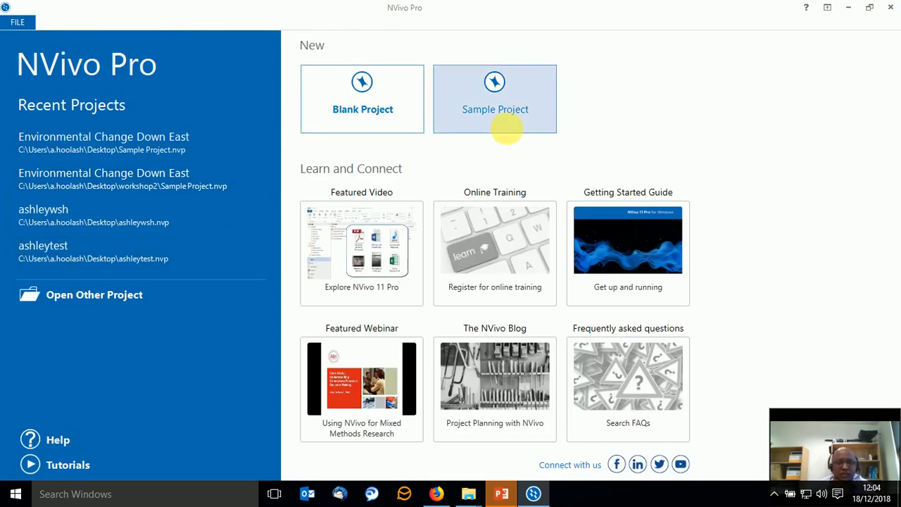
left_click(364, 98)
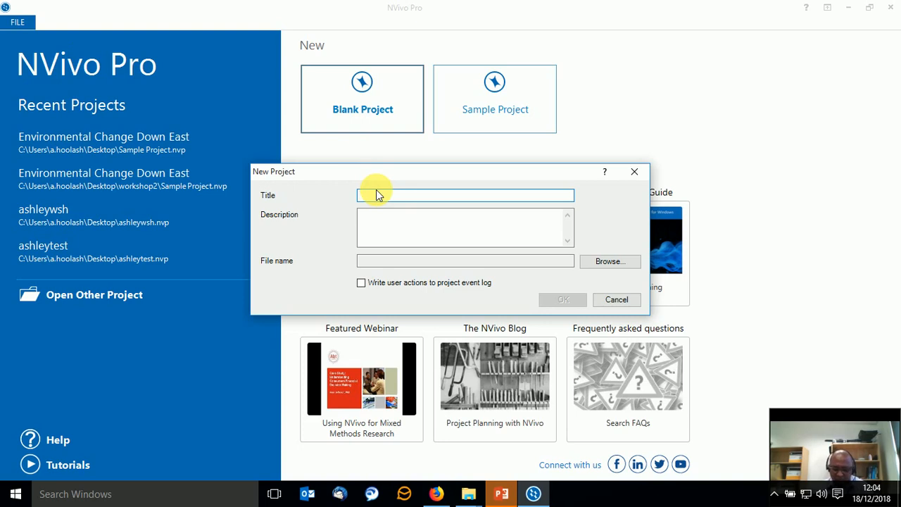
type("Workshop2")
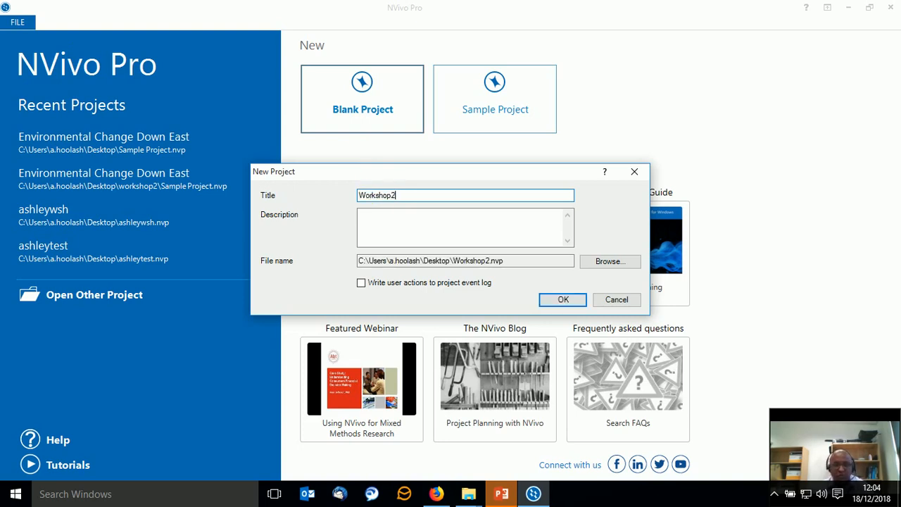
type("-MUM")
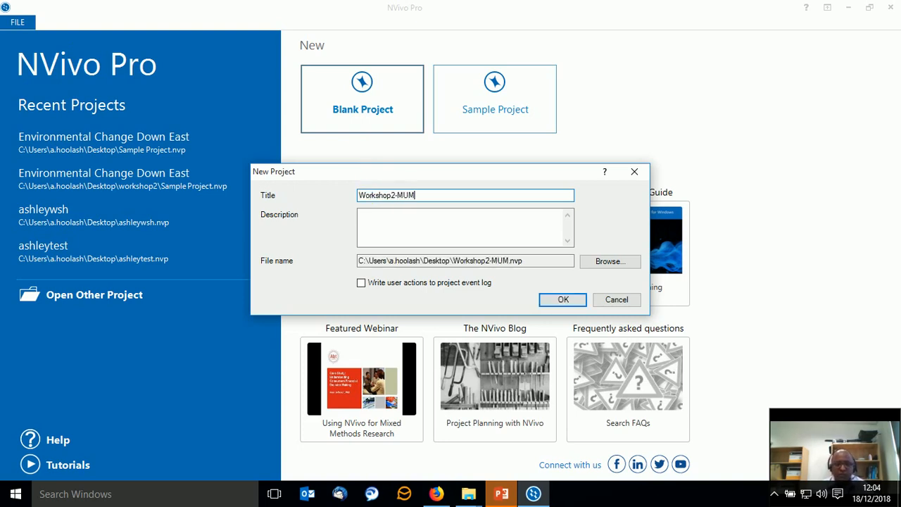
key("Tab")
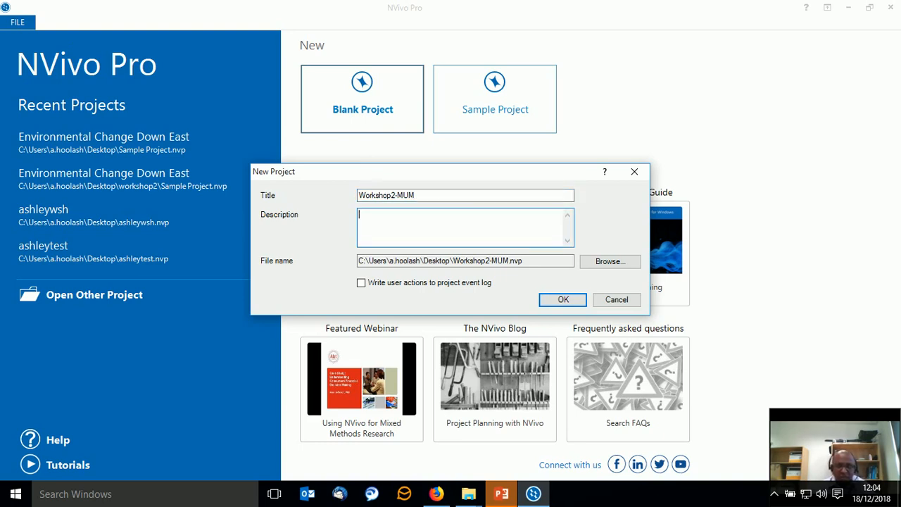
type("This is for t")
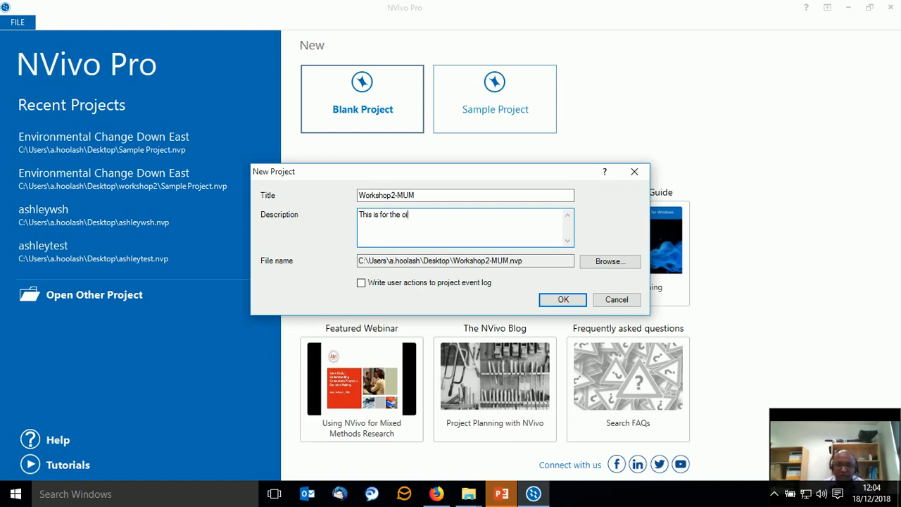
type("he online CeMaSTeL Tutori")
type("al")
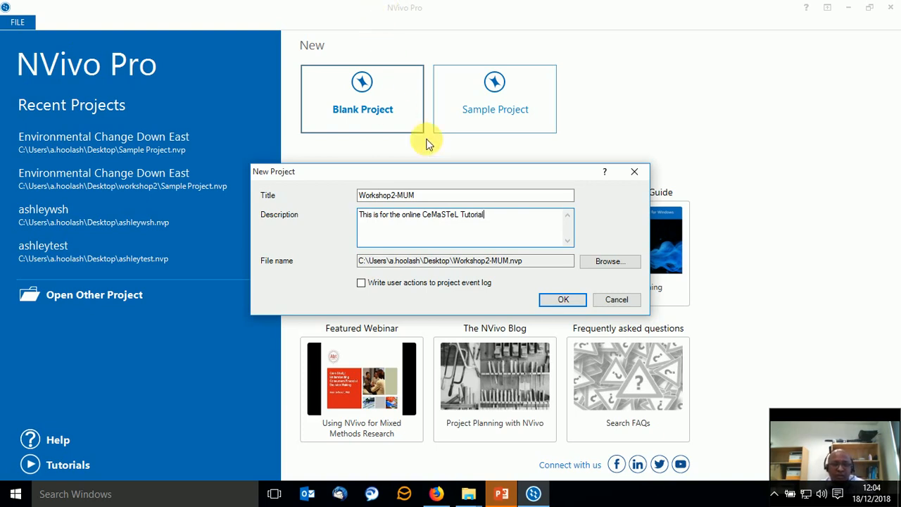
Change the new project's title to Workshop2MUM, enable writing user actions to the project event log, and create the project.
left_click(396, 196)
key("BackSpace")
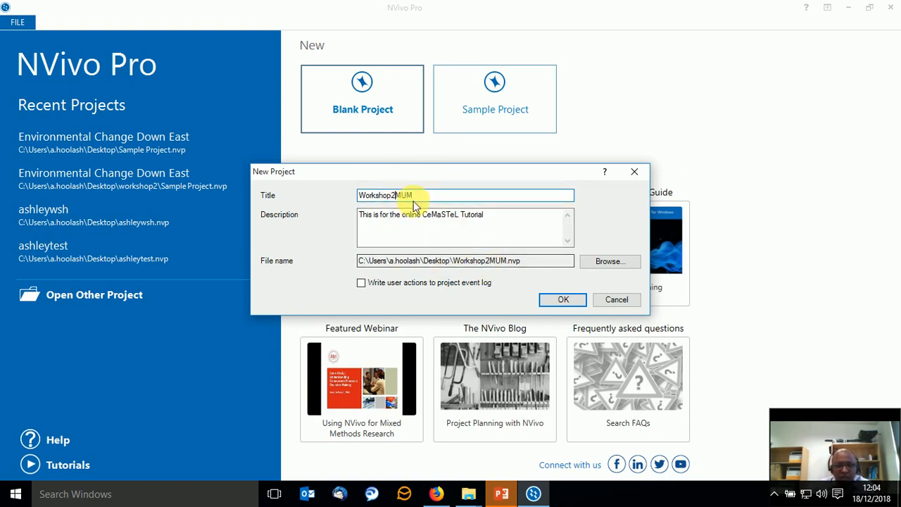
left_click(432, 200)
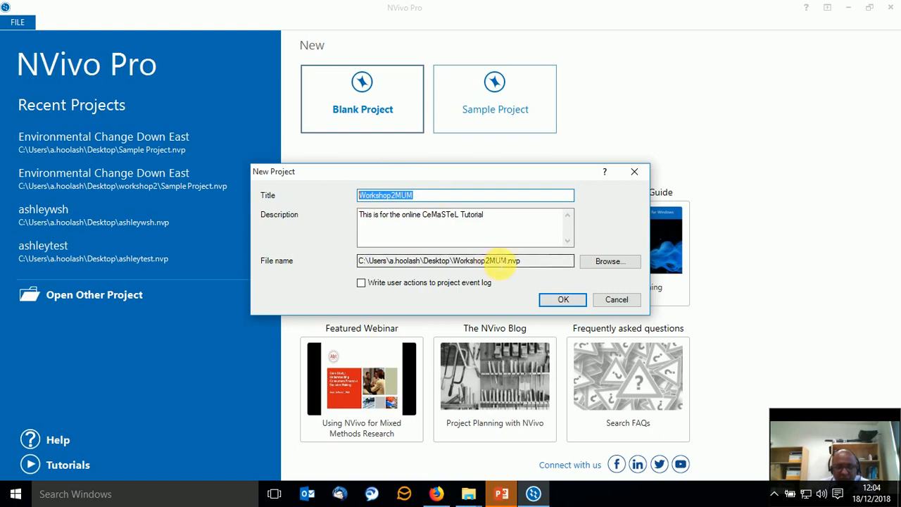
left_click_drag(521, 261, 457, 262)
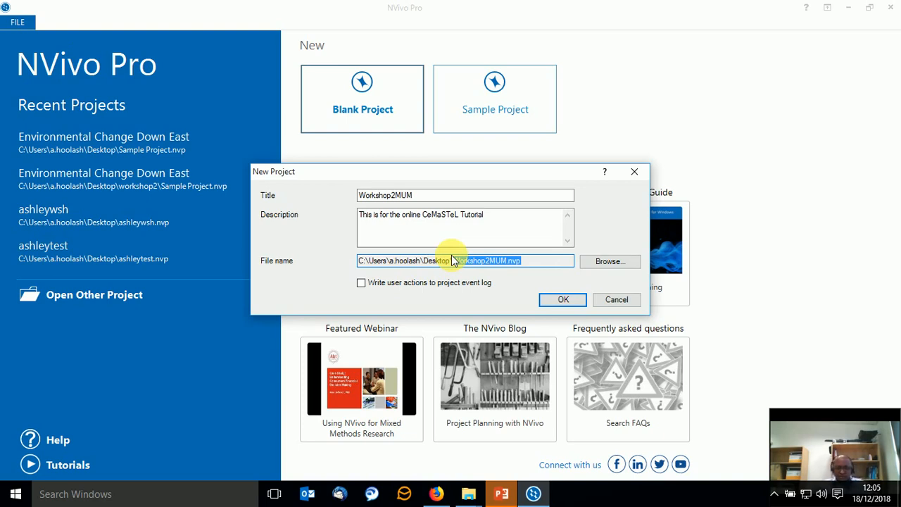
left_click(362, 283)
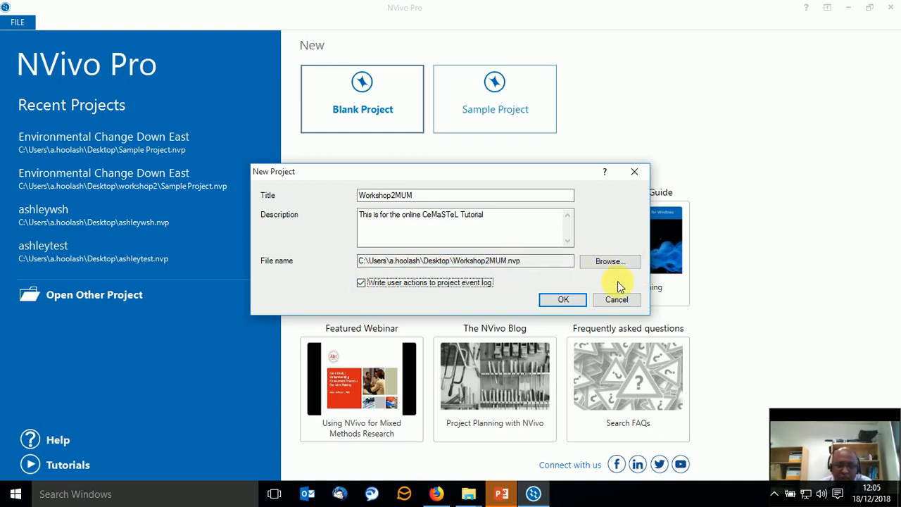
left_click(563, 301)
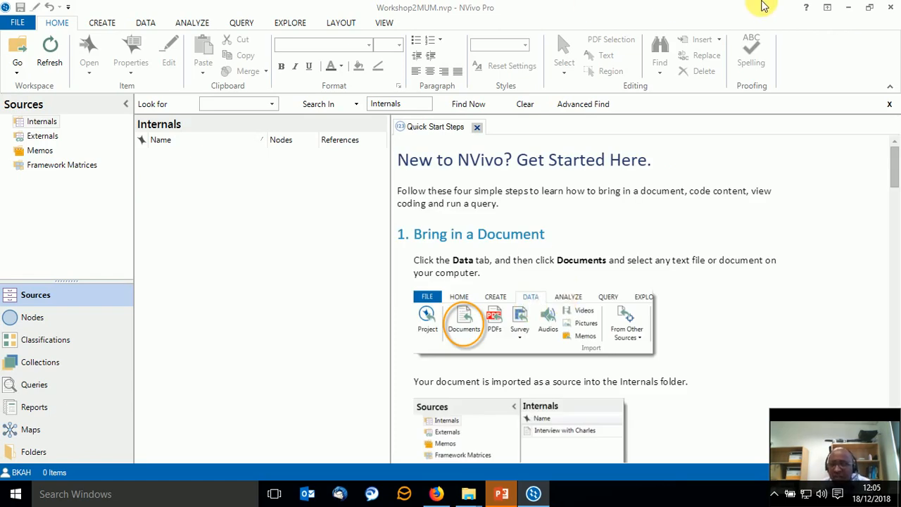
Close NVivo, locate the Workshop2MUM project file on the desktop, and close all open File Explorer windows.
left_click(891, 10)
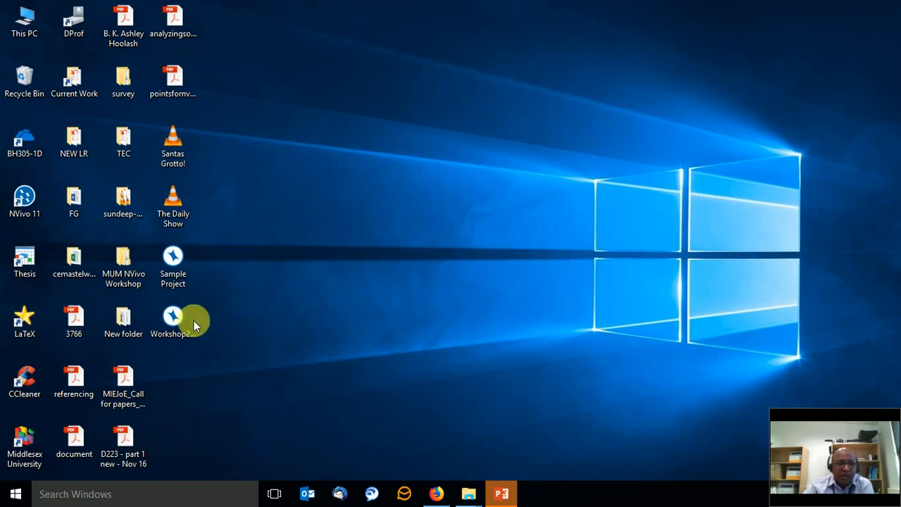
left_click(169, 259)
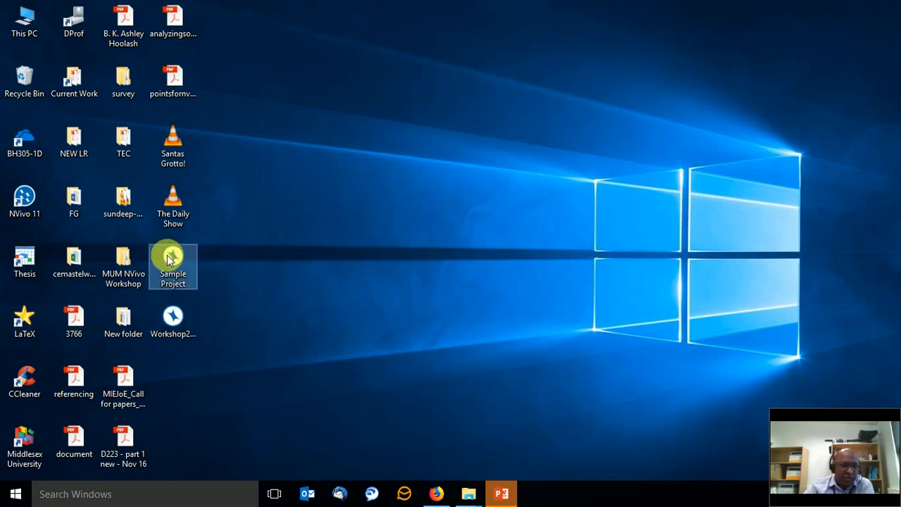
left_click(173, 318)
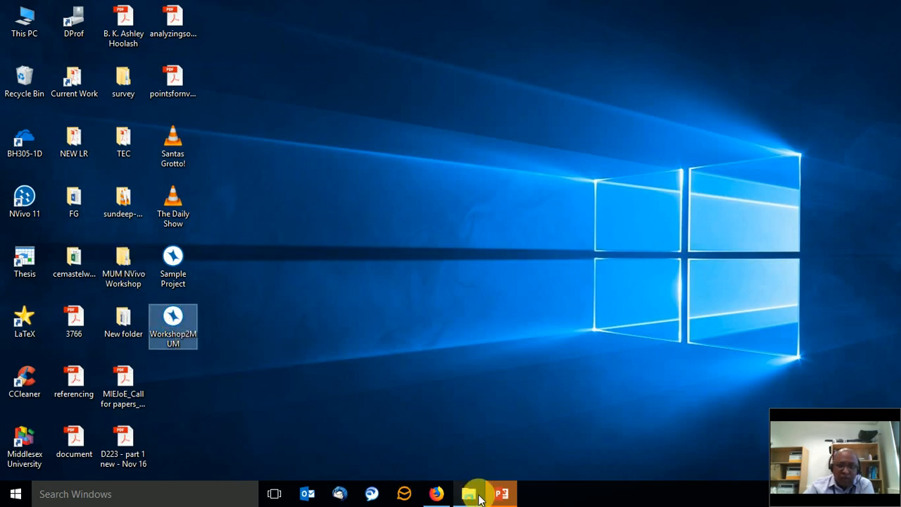
mouse_move(470, 494)
left_click(665, 397)
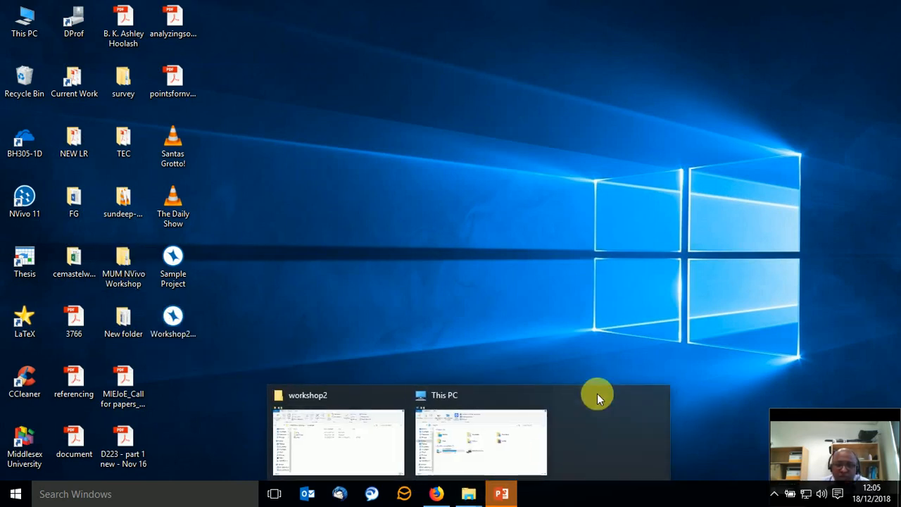
left_click(610, 396)
left_click(529, 395)
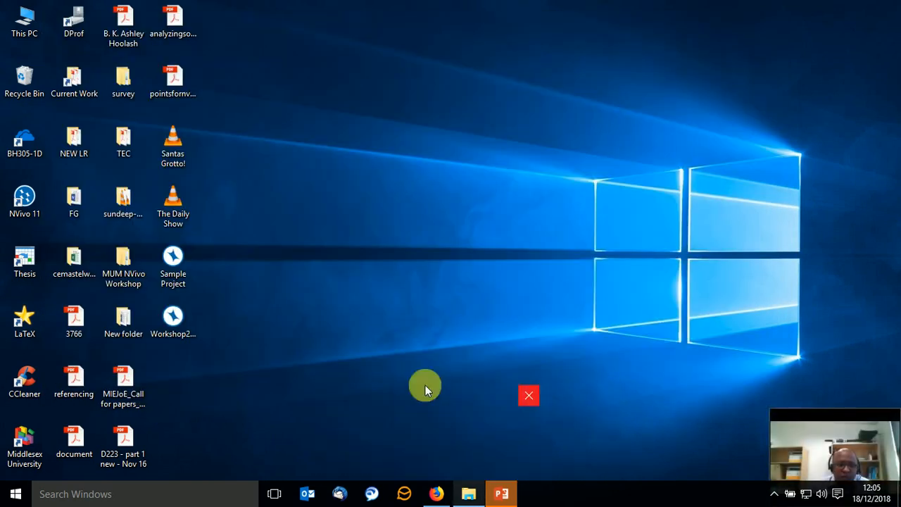
Move the Workshop2MUM project file from the desktop into the workshop2 folder of MUM NVivo Workshop, and open it in NVivo from there.
double_click(121, 270)
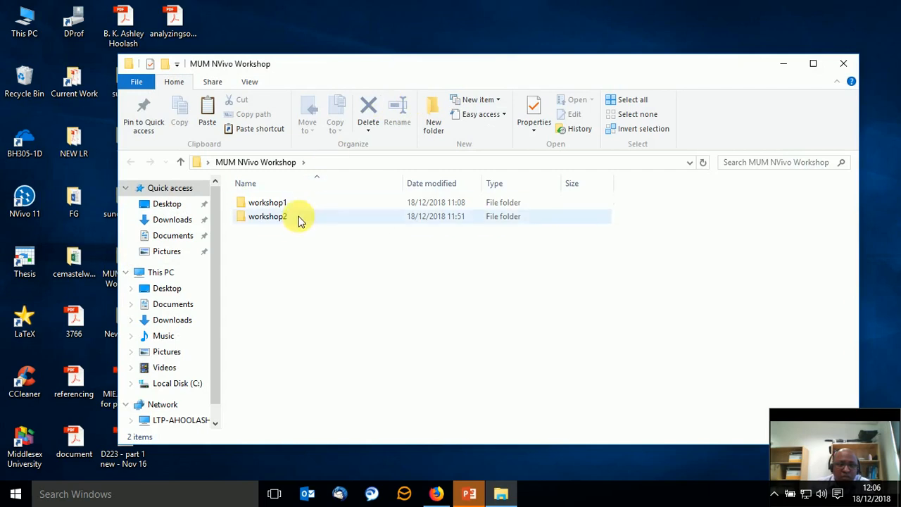
double_click(298, 219)
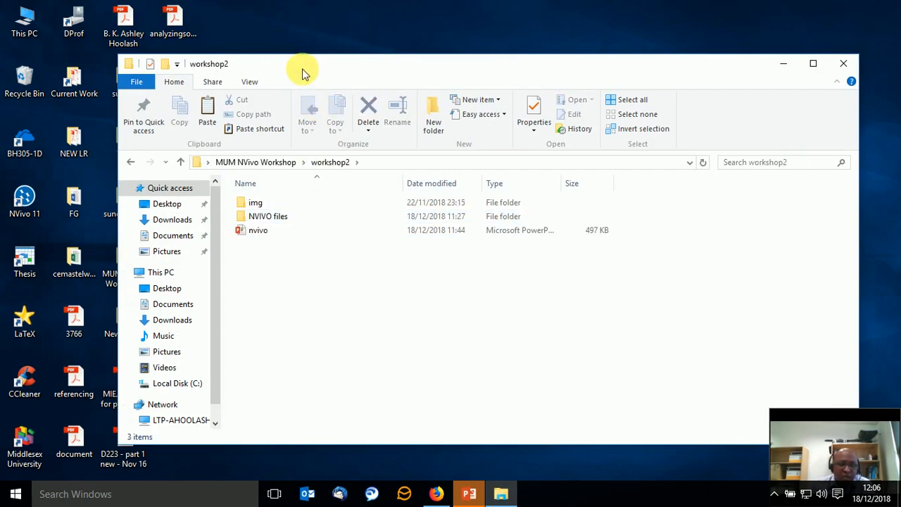
left_click_drag(305, 72, 435, 62)
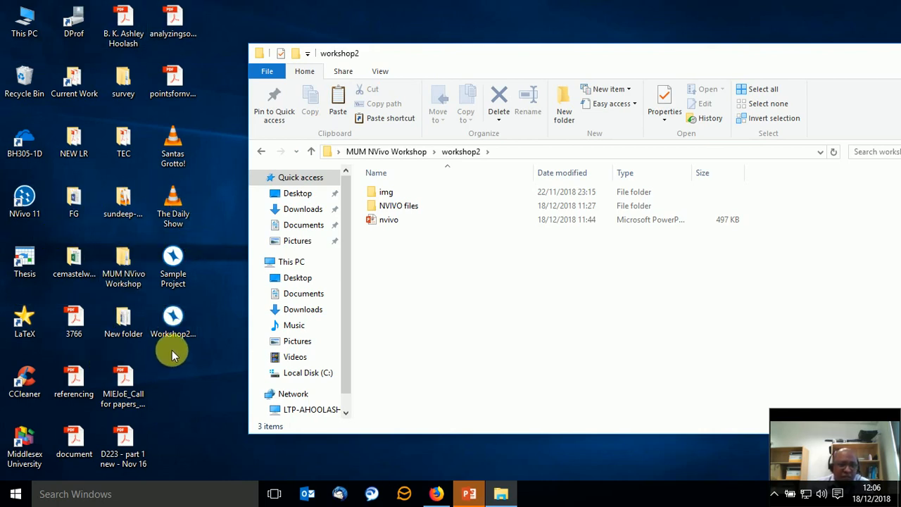
left_click_drag(173, 322, 493, 319)
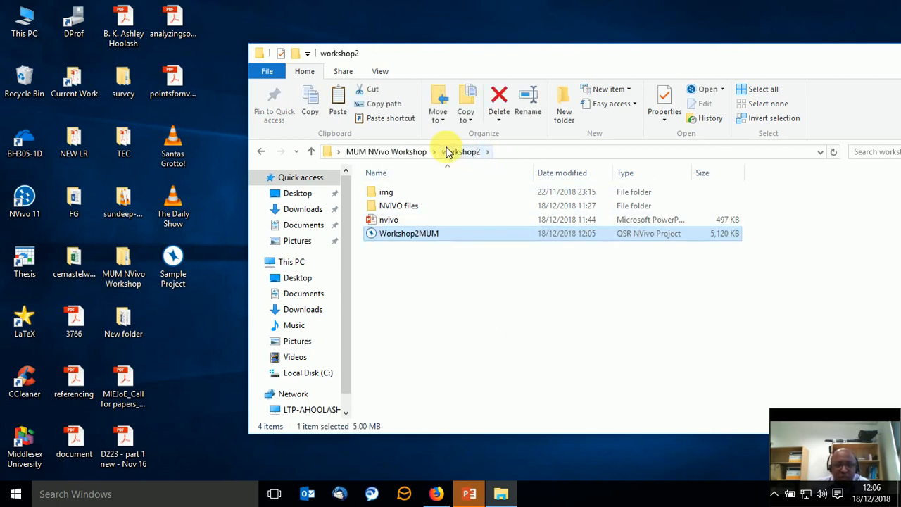
left_click_drag(531, 61, 276, 56)
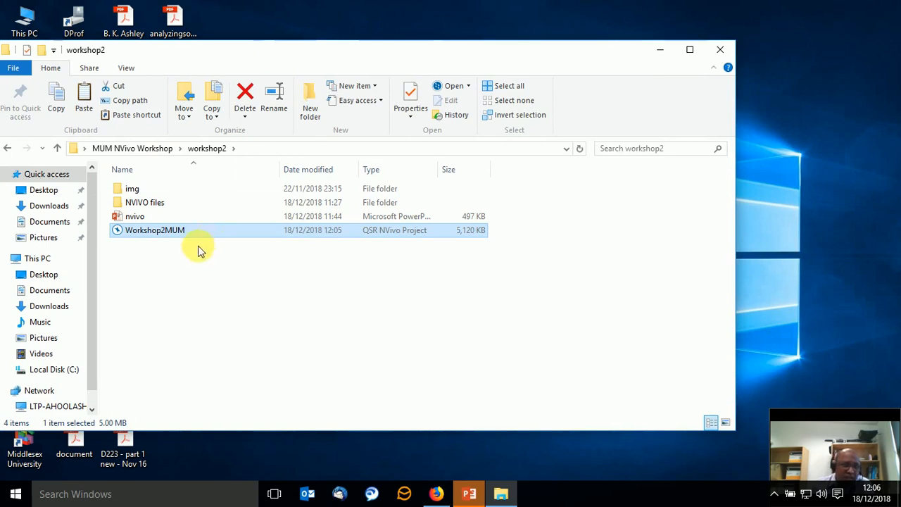
double_click(176, 232)
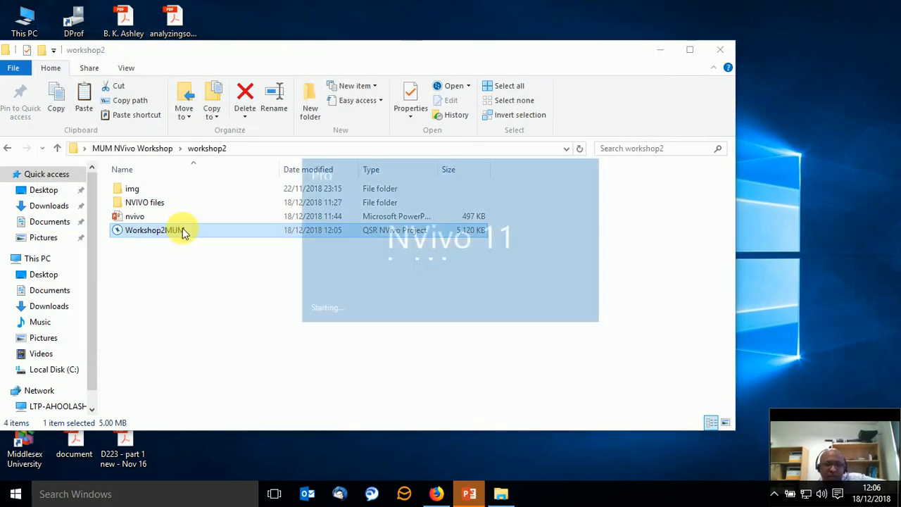
left_click(171, 287)
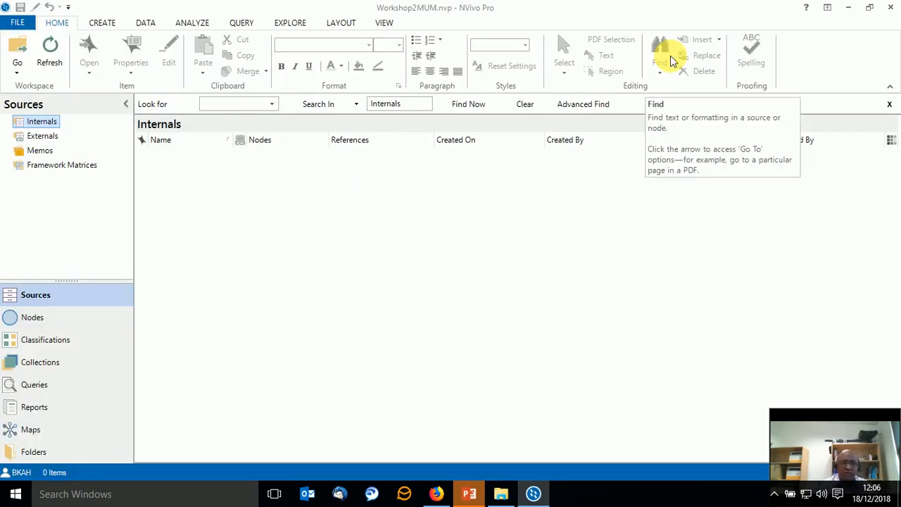
Create an Interviews folder under Internals with the description "A few files from the default NVivo project - for workshop 2 purpose only".
right_click(23, 125)
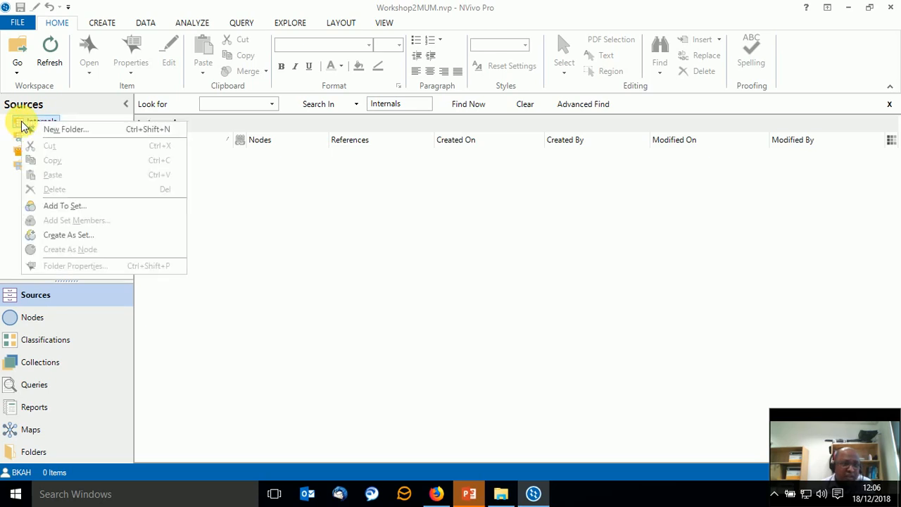
left_click(63, 131)
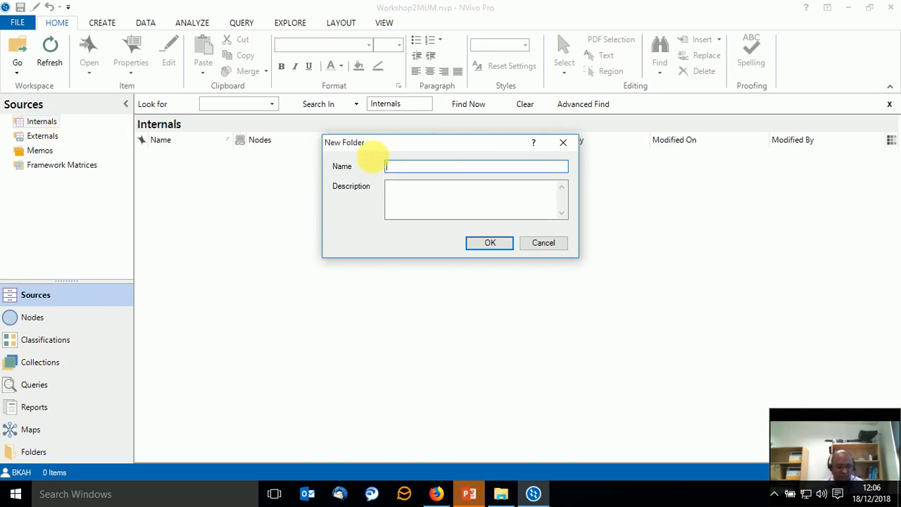
type("Interviews")
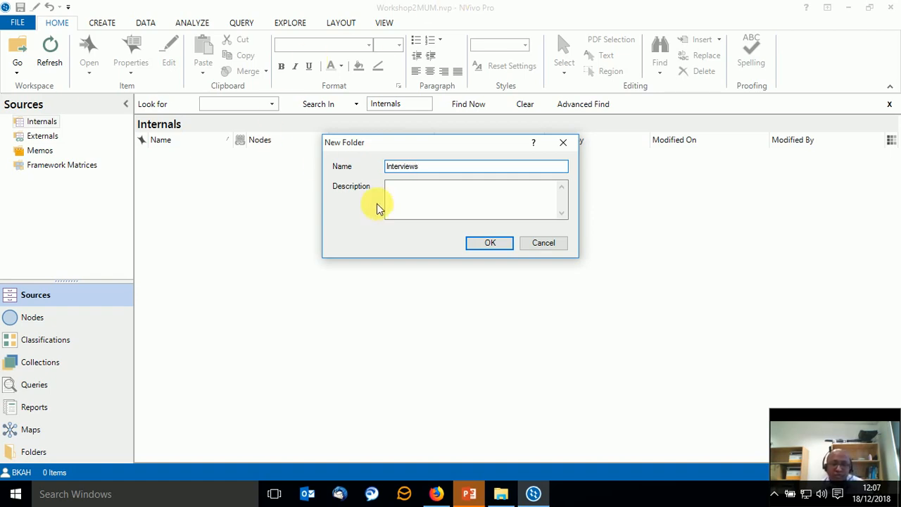
left_click(415, 202)
type("A few f")
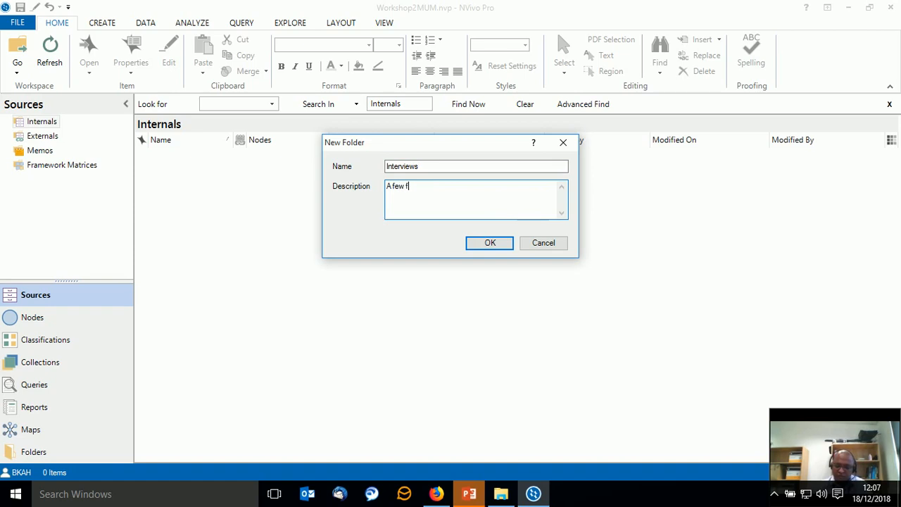
type("iles from the default")
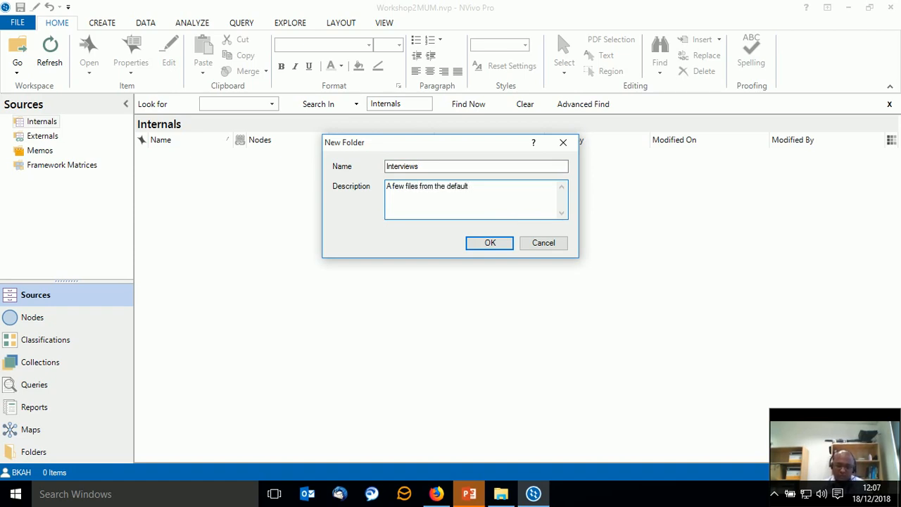
type(" NVivo ")
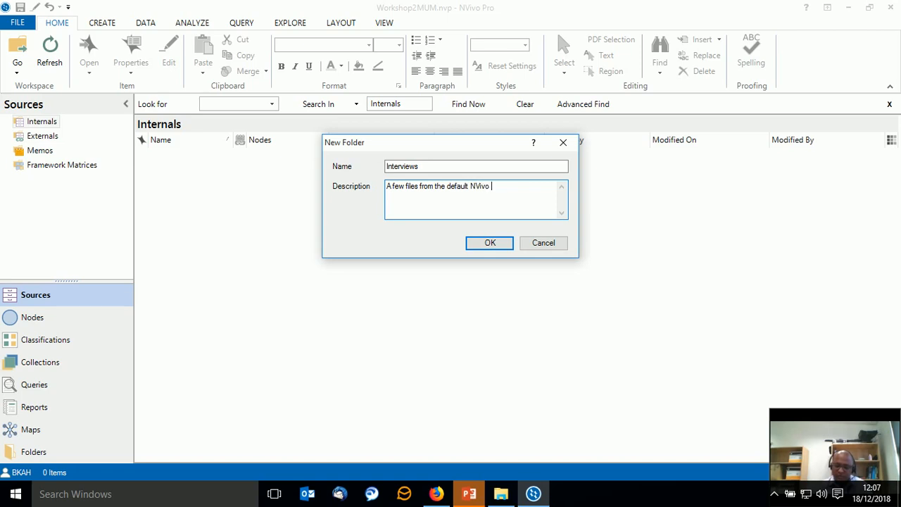
type("project - for worksho")
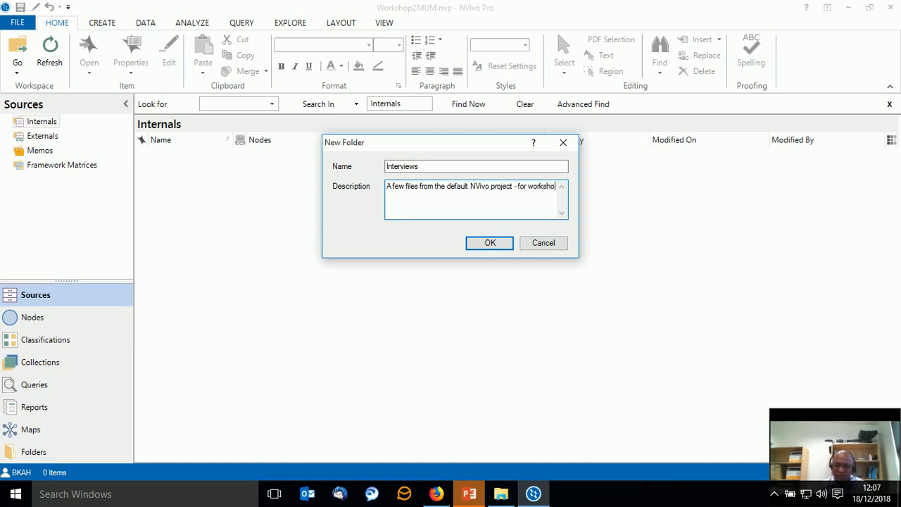
type("p purpose only")
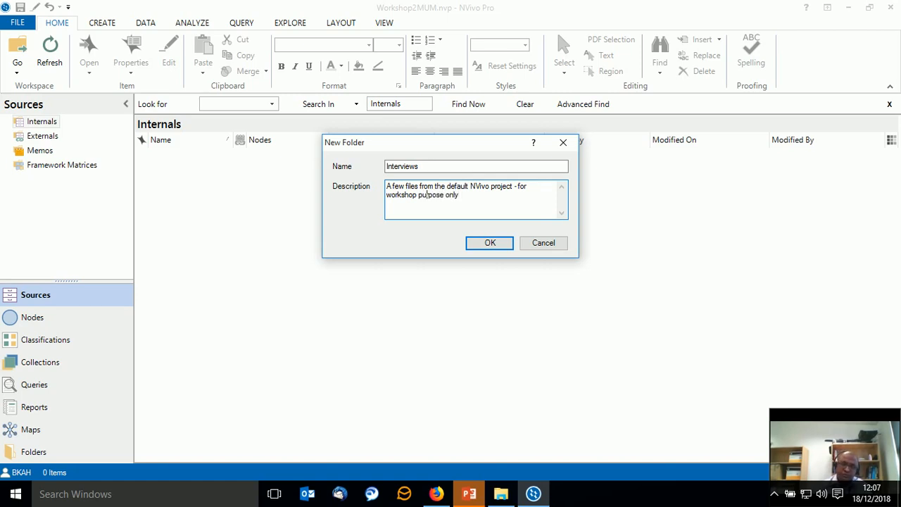
type("2")
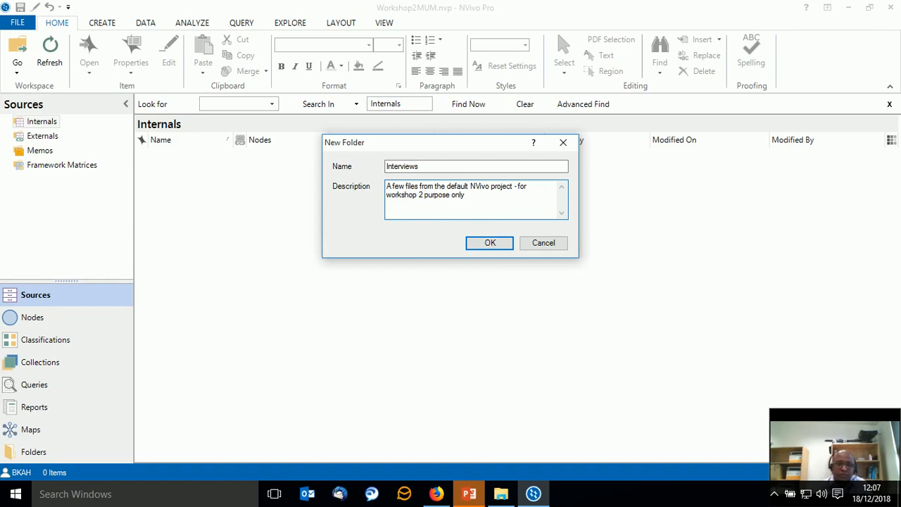
left_click(487, 243)
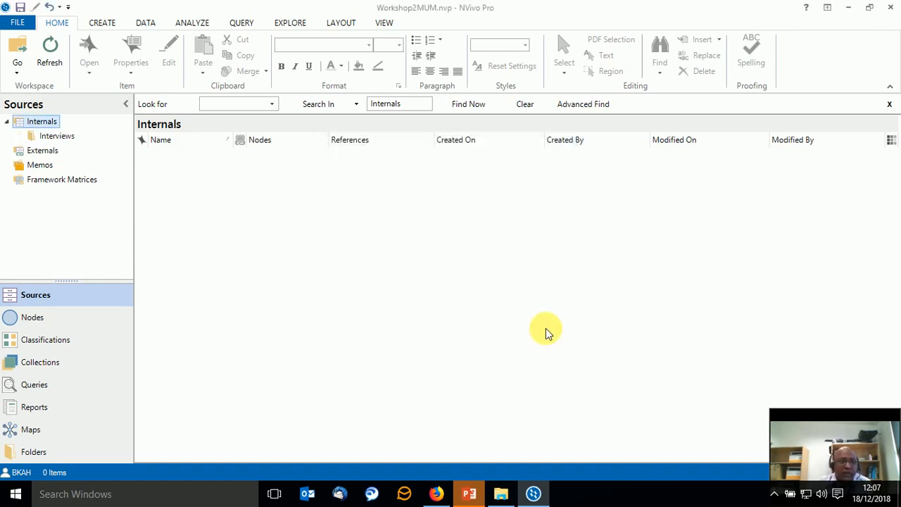
Start a document import into the Interviews folder and browse to NVIVO files inside workshop2 of the desktop's MUM NVivo Workshop folder.
left_click(54, 136)
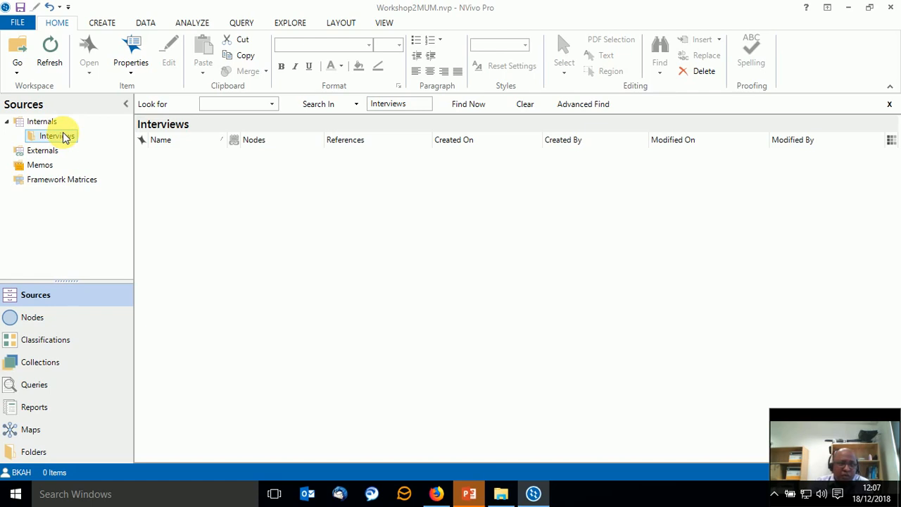
left_click(145, 23)
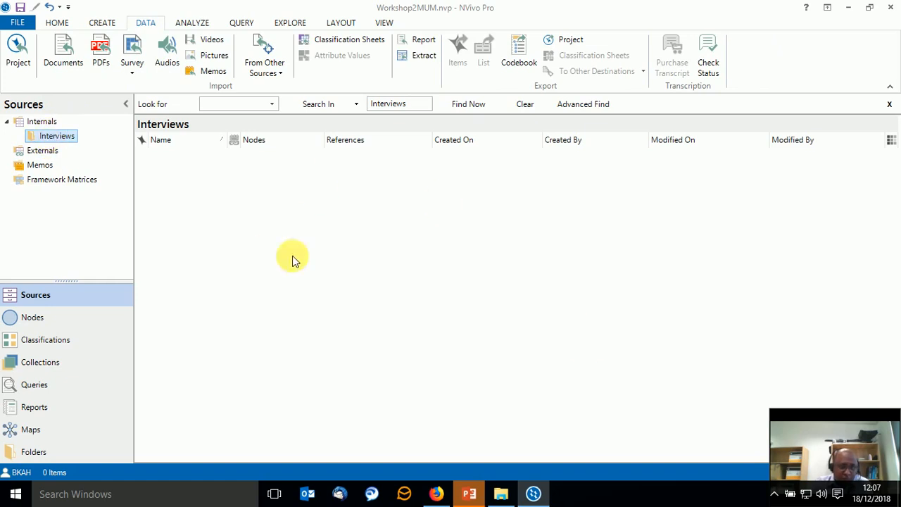
left_click(57, 23)
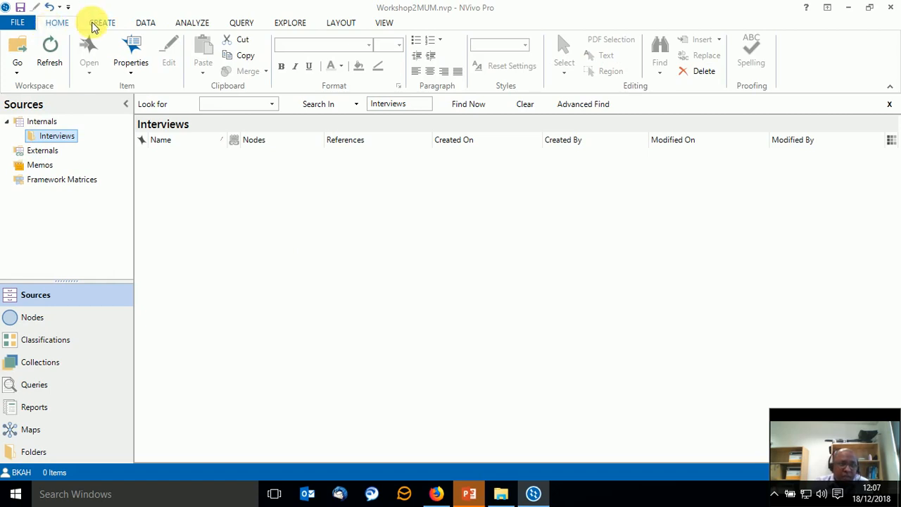
left_click(149, 29)
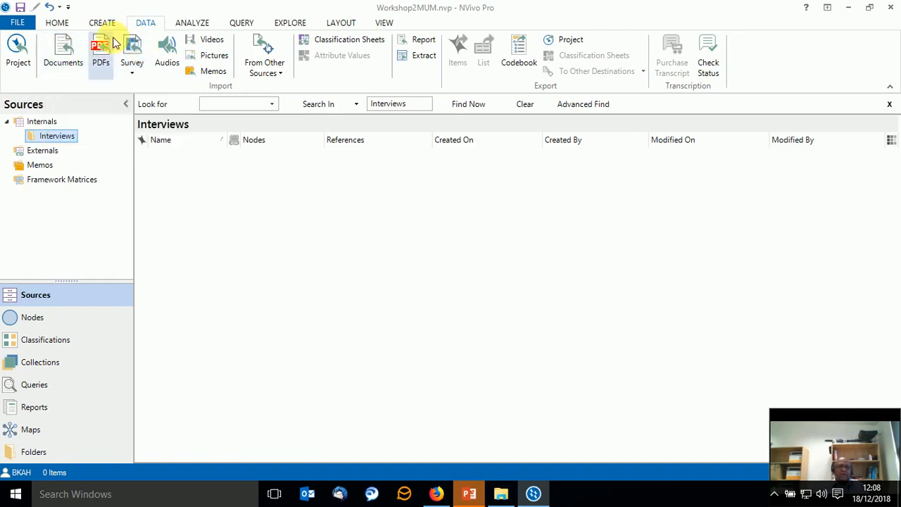
left_click(64, 43)
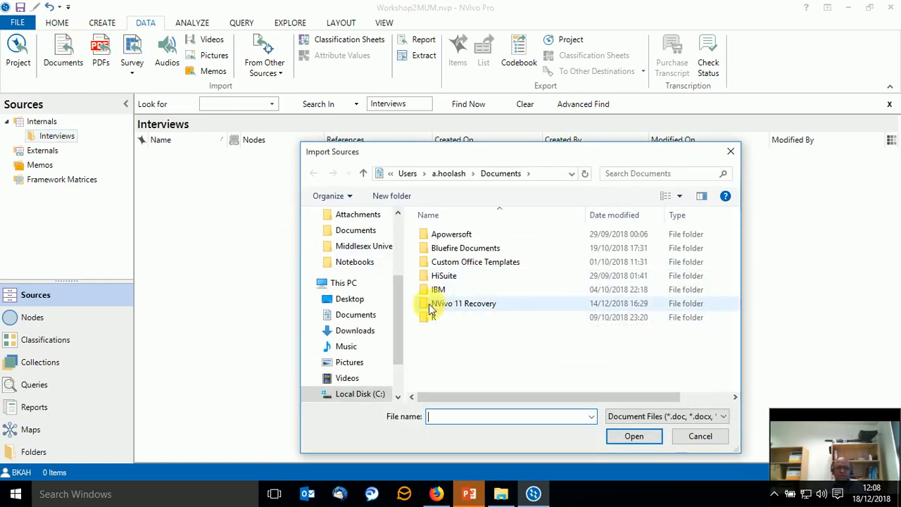
scroll(345, 287, "up", 2)
scroll(345, 288, "up", 2)
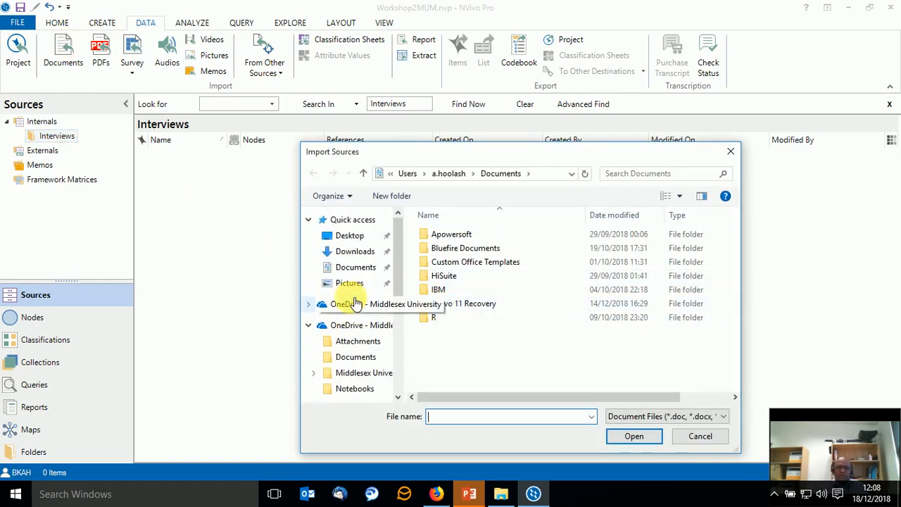
left_click(361, 238)
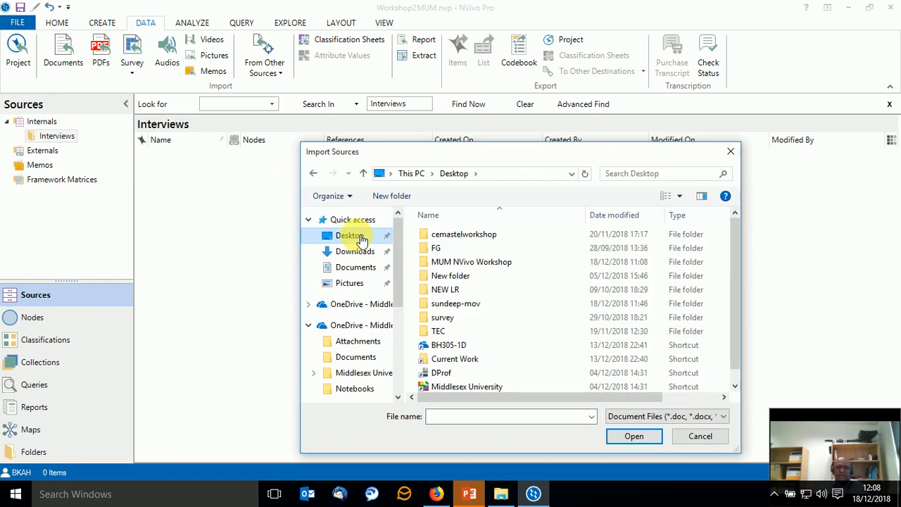
scroll(563, 302, "down", 1)
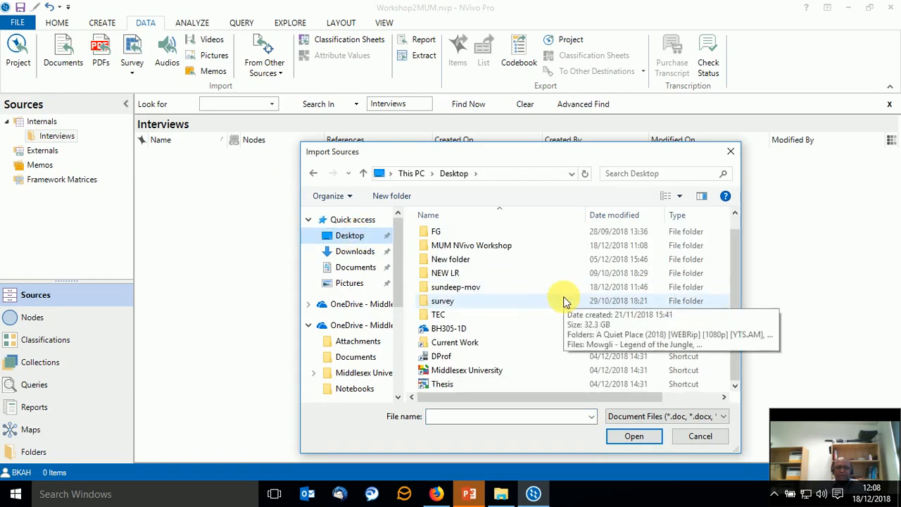
scroll(562, 304, "up", 1)
double_click(552, 264)
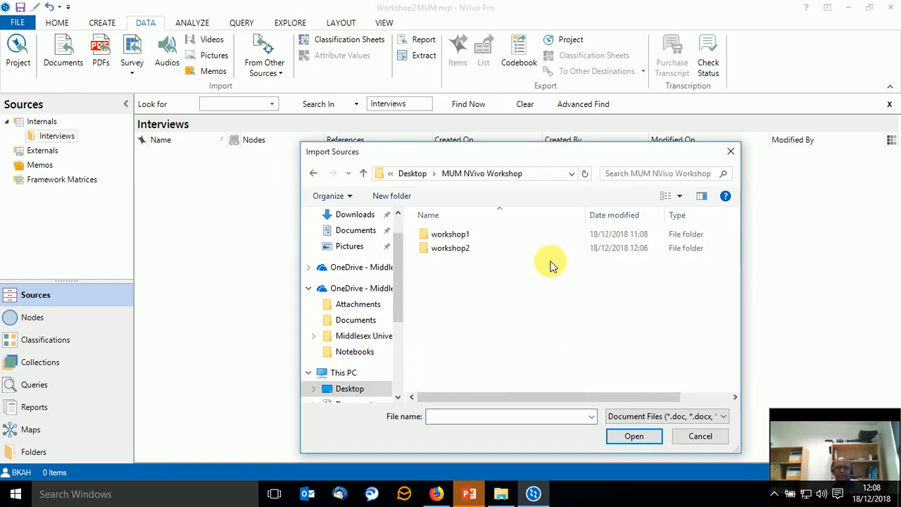
double_click(483, 247)
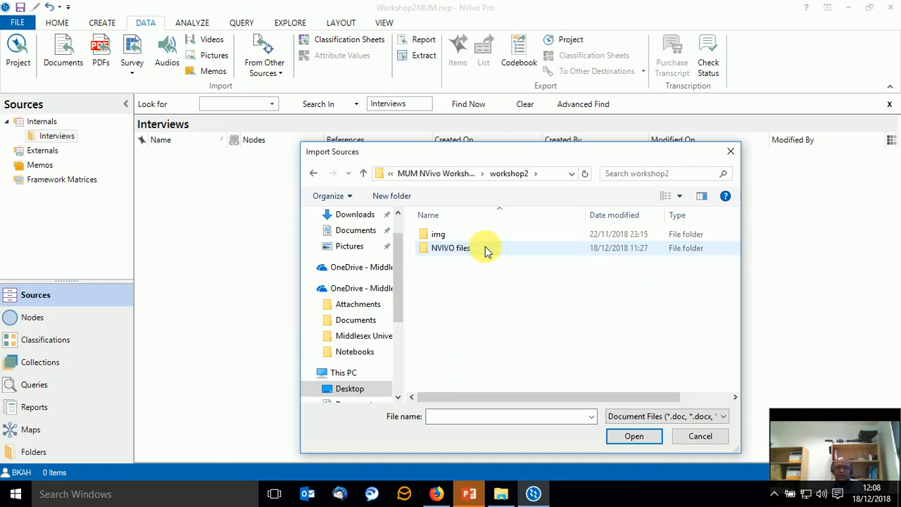
double_click(485, 249)
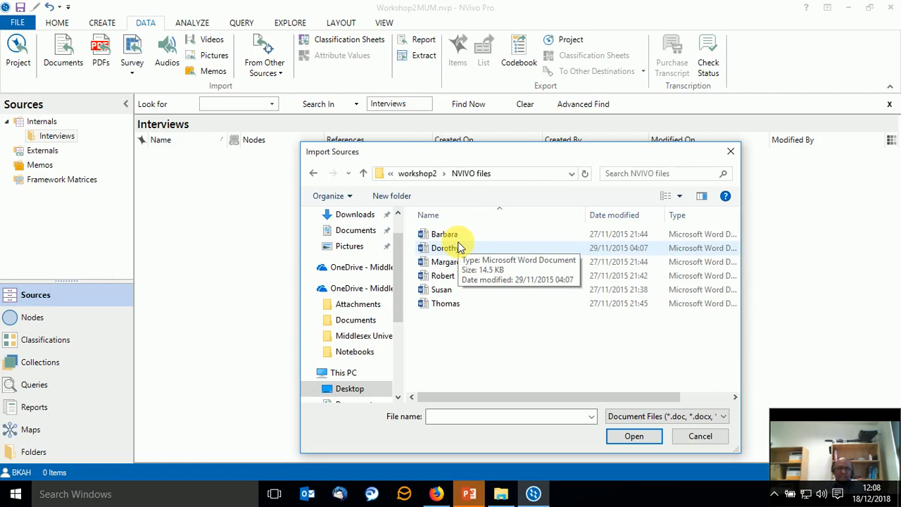
Select the first five interview Word documents, leaving out the last one, and import them into the Interviews folder.
left_click(459, 238)
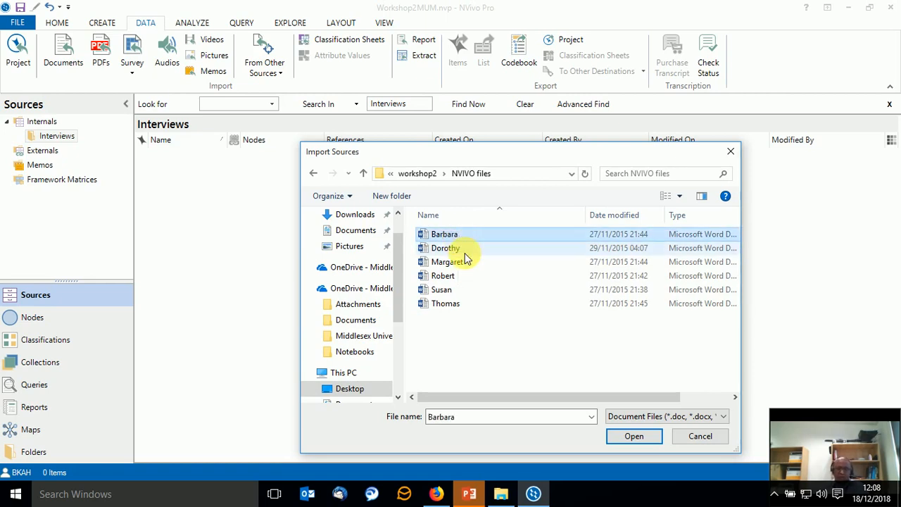
left_click(464, 254, "ctrl")
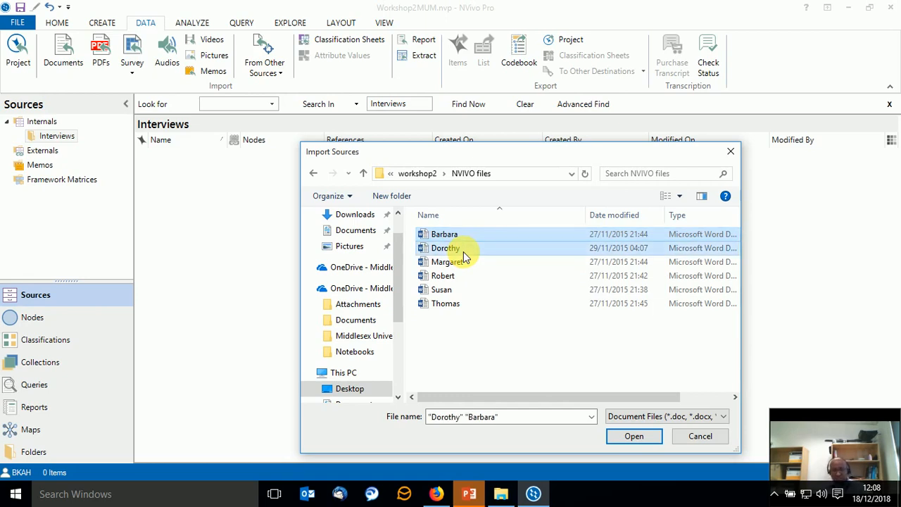
left_click(460, 262, "ctrl")
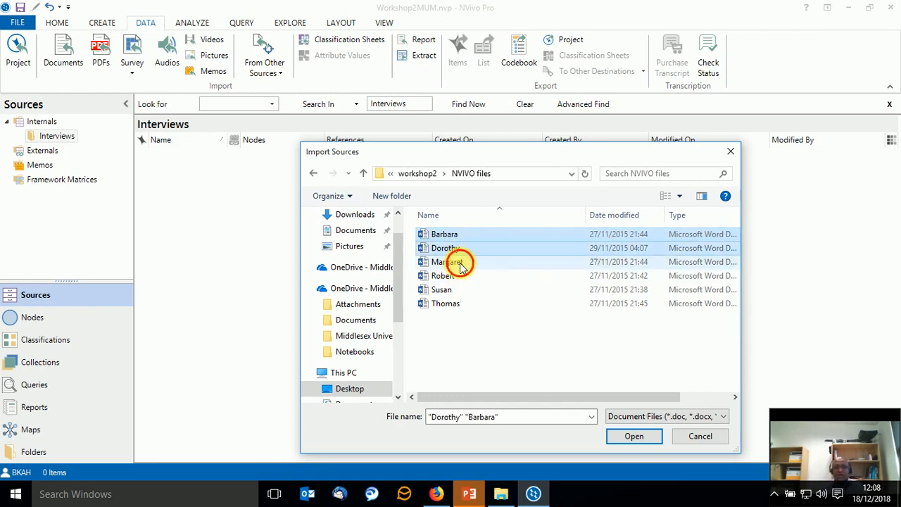
left_click(451, 275, "ctrl")
left_click(456, 295, "ctrl")
left_click(451, 304, "ctrl")
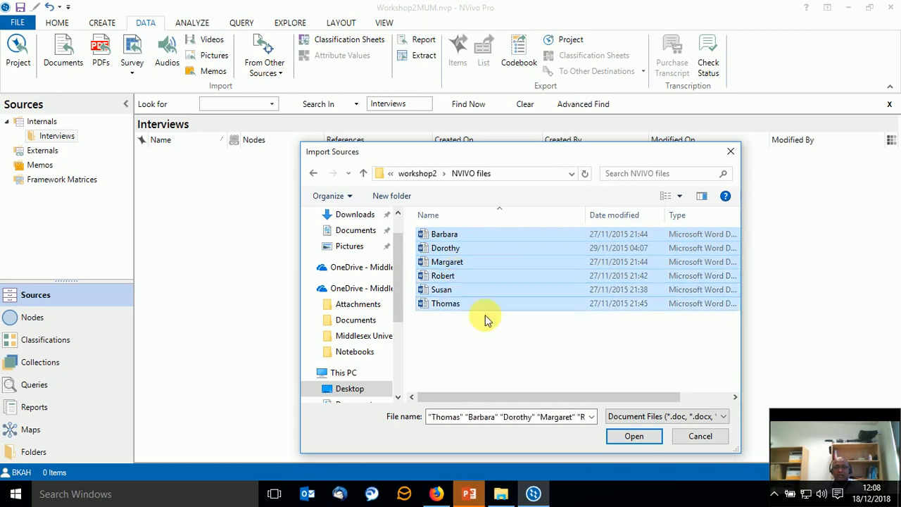
left_click(637, 438)
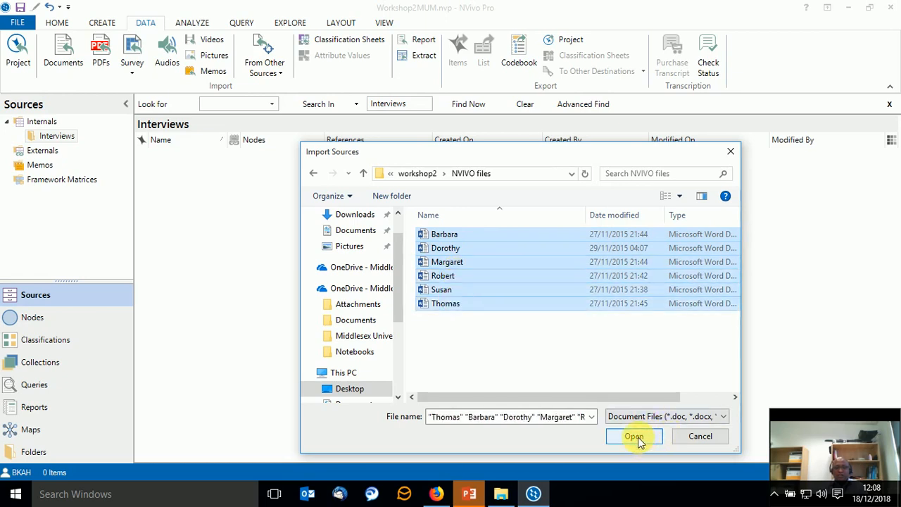
left_click(448, 305, "ctrl")
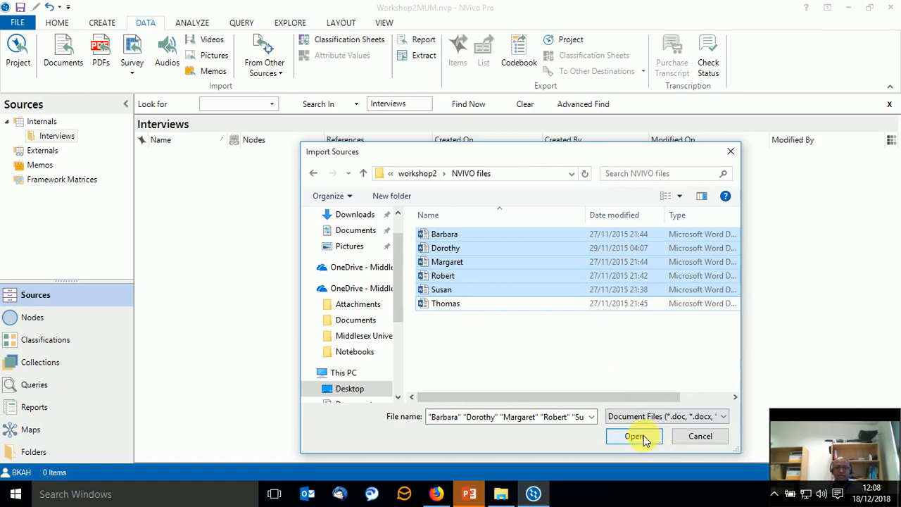
left_click(448, 304, "ctrl")
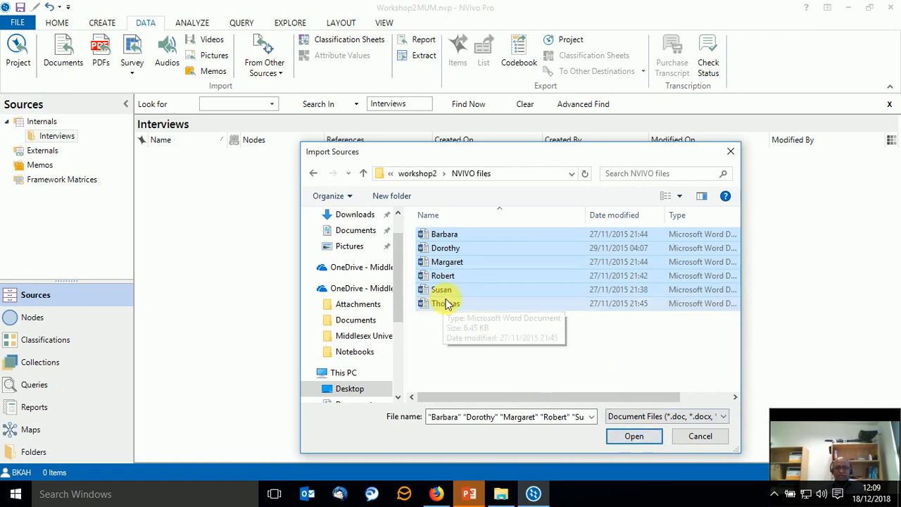
left_click(455, 308, "ctrl")
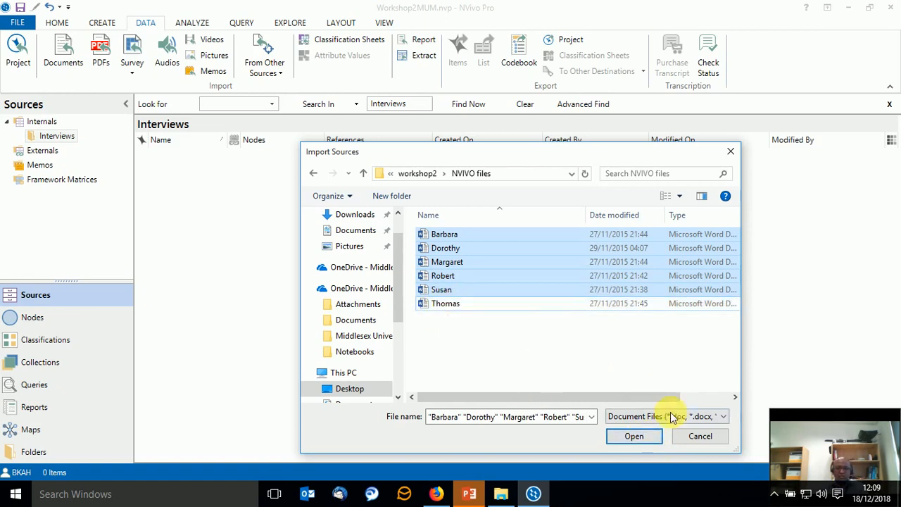
left_click(634, 436)
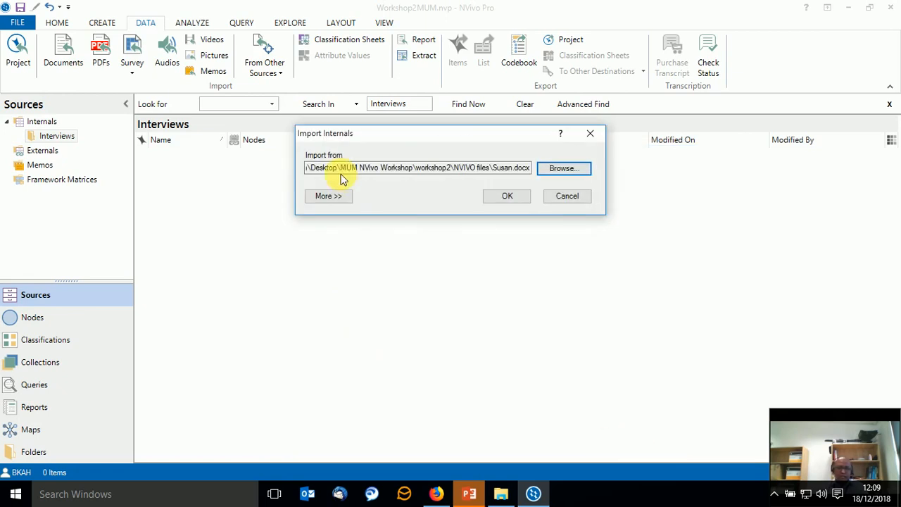
left_click(507, 196)
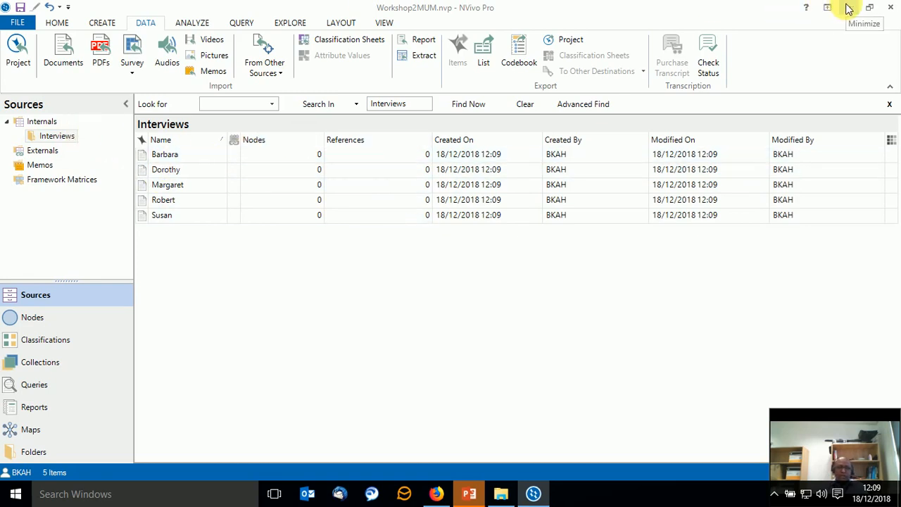
Switch to File Explorer, open NVIVO files in the workshop2 folder, and import its last Word document into NVivo's Interviews folder.
left_click(501, 493)
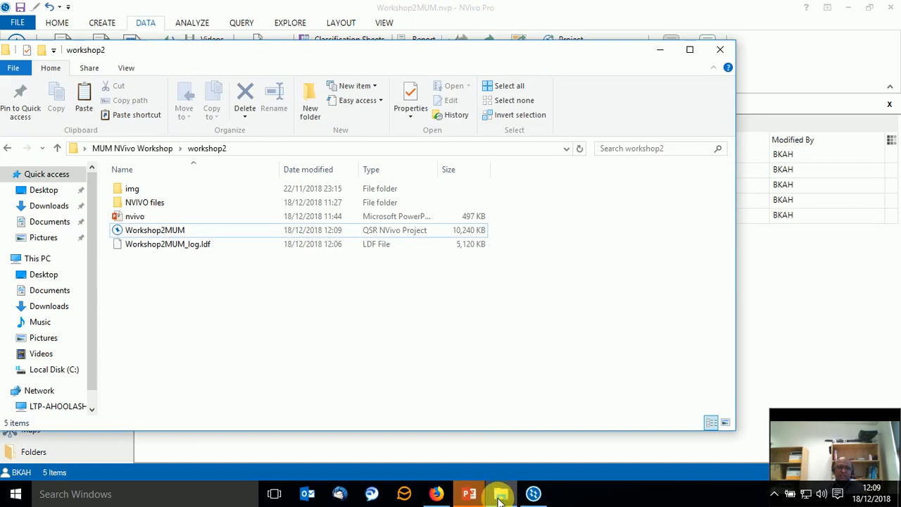
double_click(247, 206)
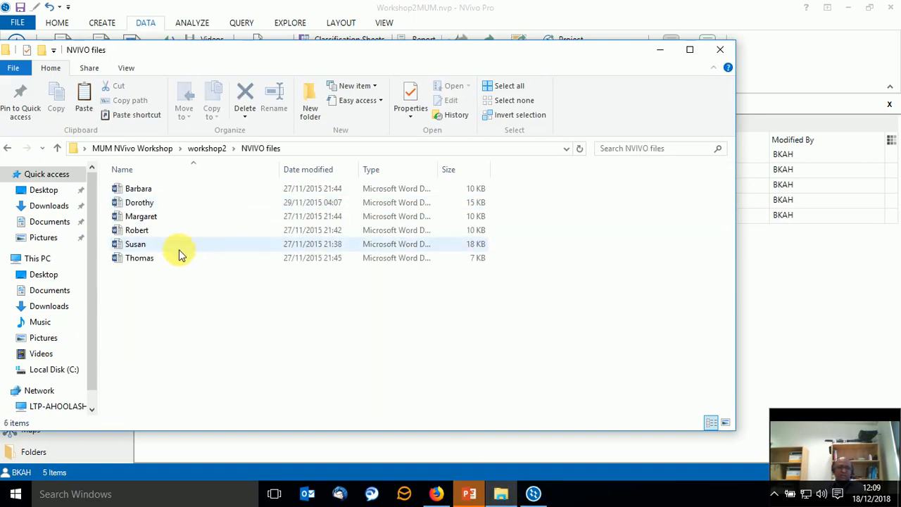
left_click_drag(178, 258, 481, 306)
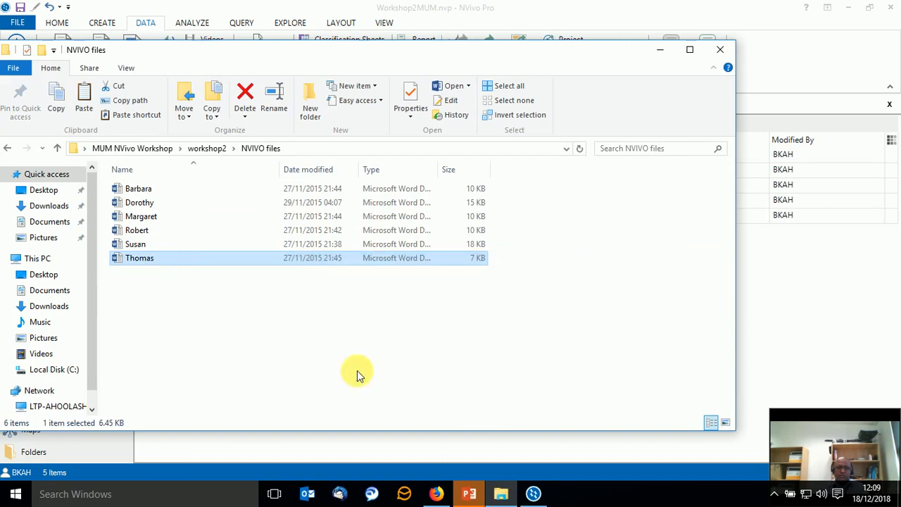
left_click_drag(148, 262, 835, 306)
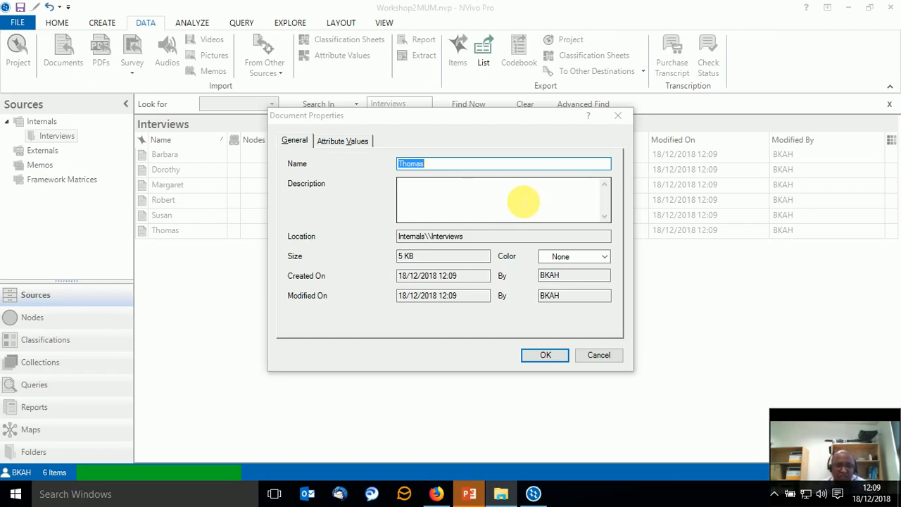
Give the newly imported interview document the description "Sa me as the previous 5 imported docs".
left_click(523, 202)
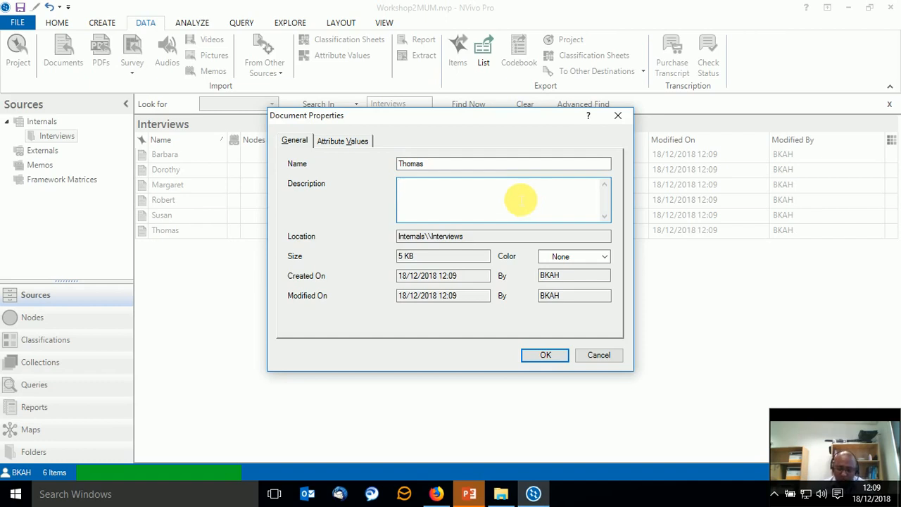
type("Sa me as the pore")
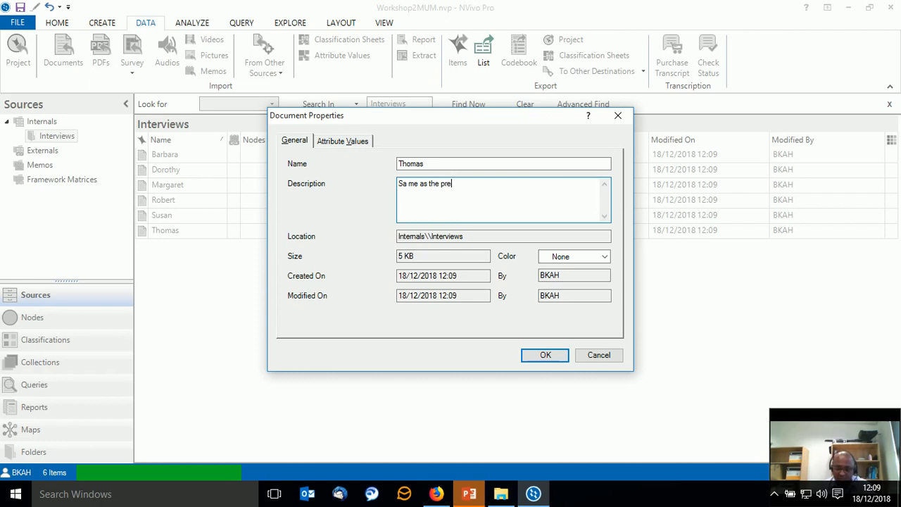
type("ous 5 ")
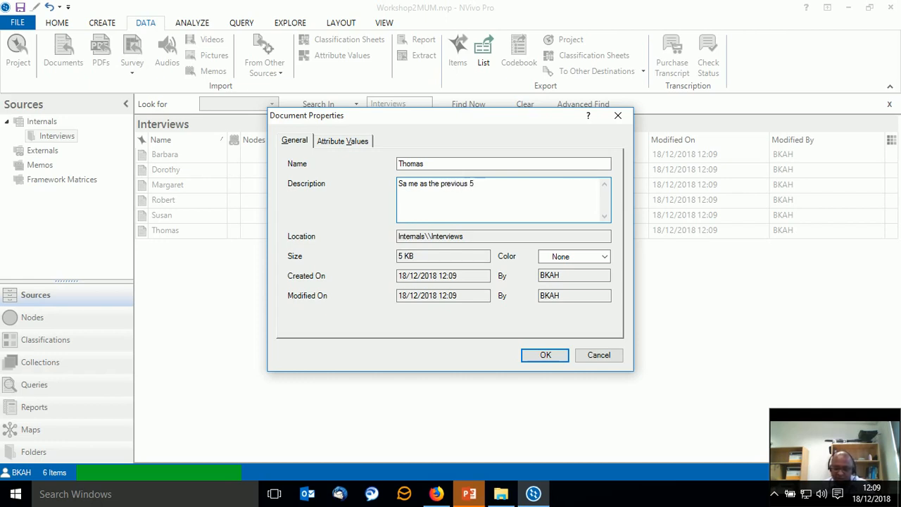
type("imported docs")
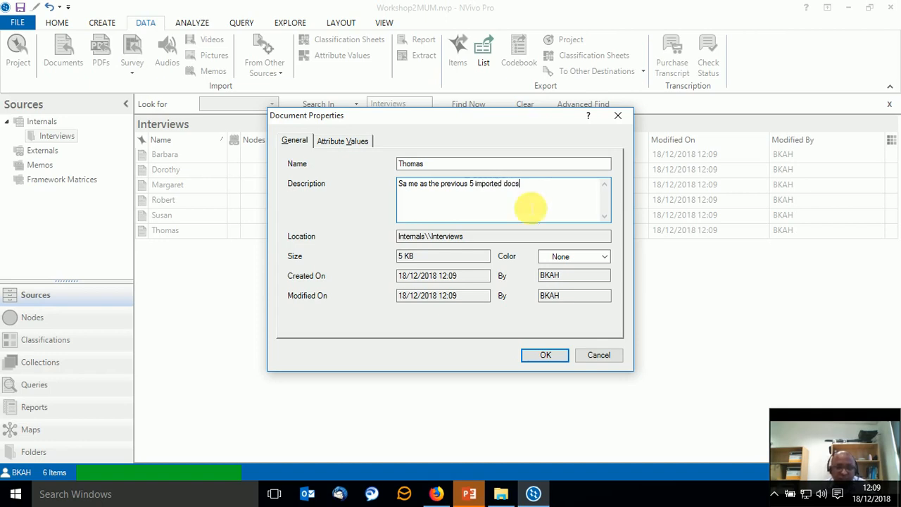
left_click(546, 356)
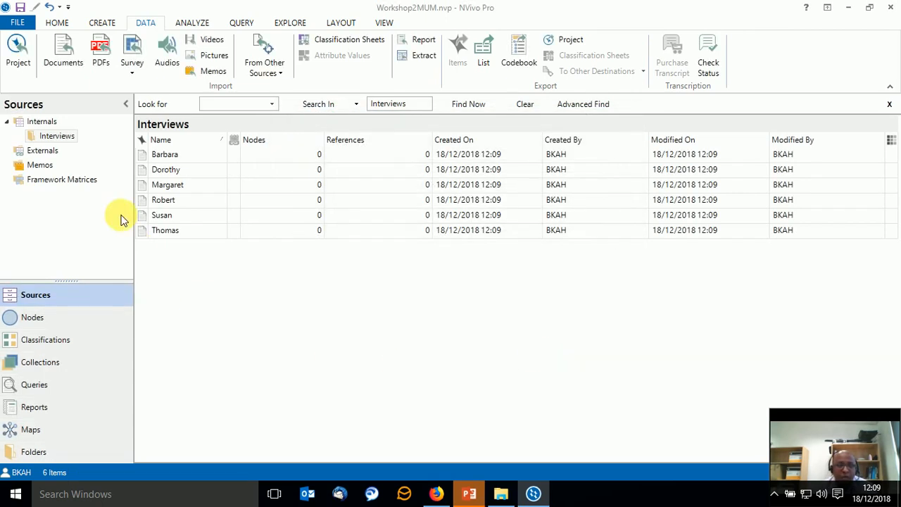
Open the first document in the Interviews folder and examine its question and speaker headings from Q.1 through Q.3.
left_click(49, 135)
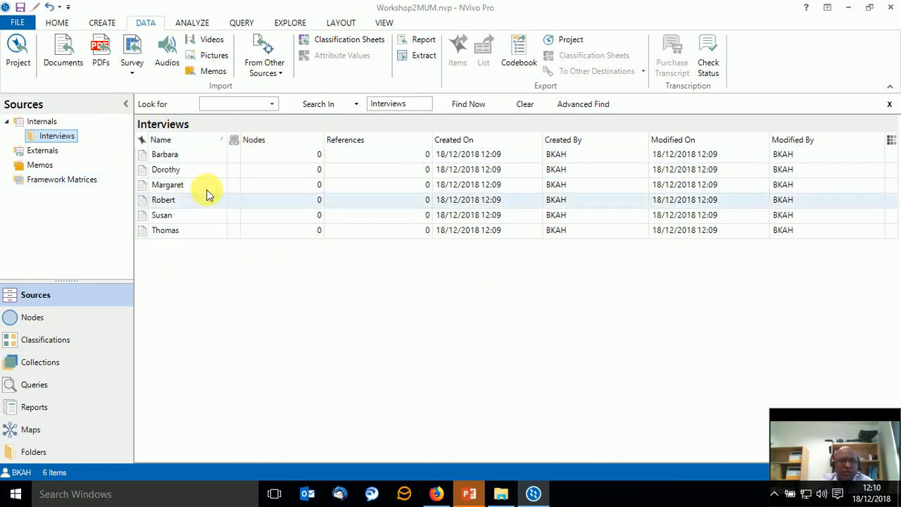
double_click(177, 157)
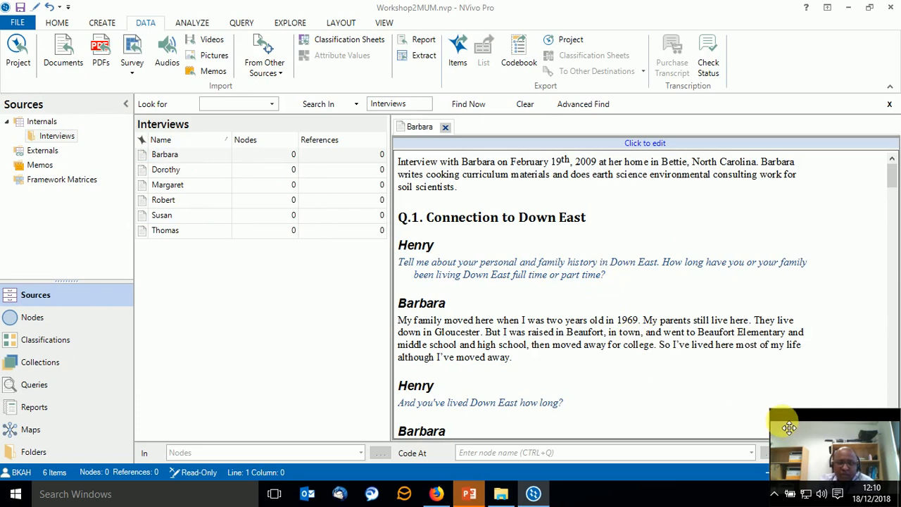
left_click_drag(422, 219, 594, 221)
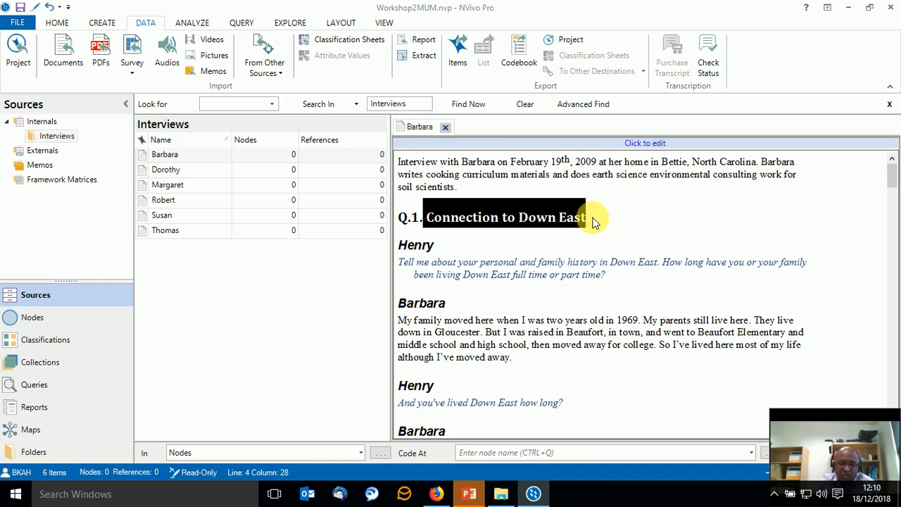
left_click(401, 252)
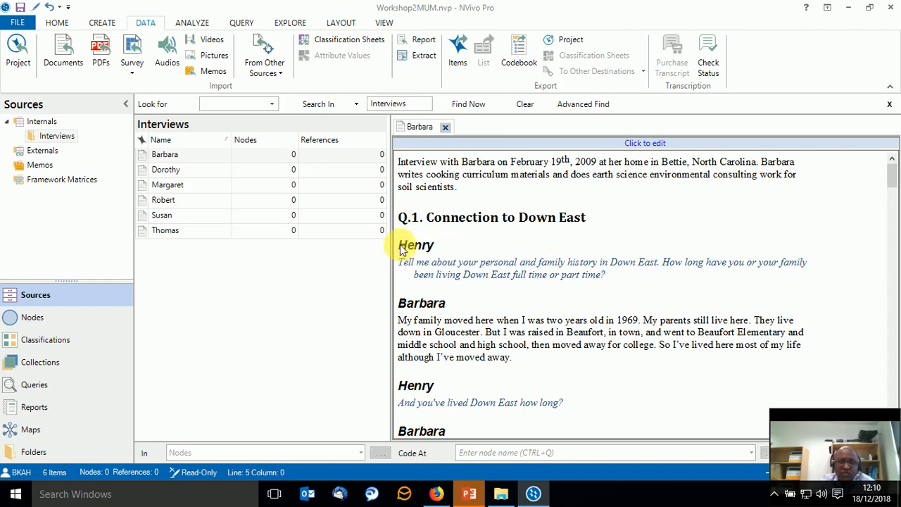
left_click(57, 23)
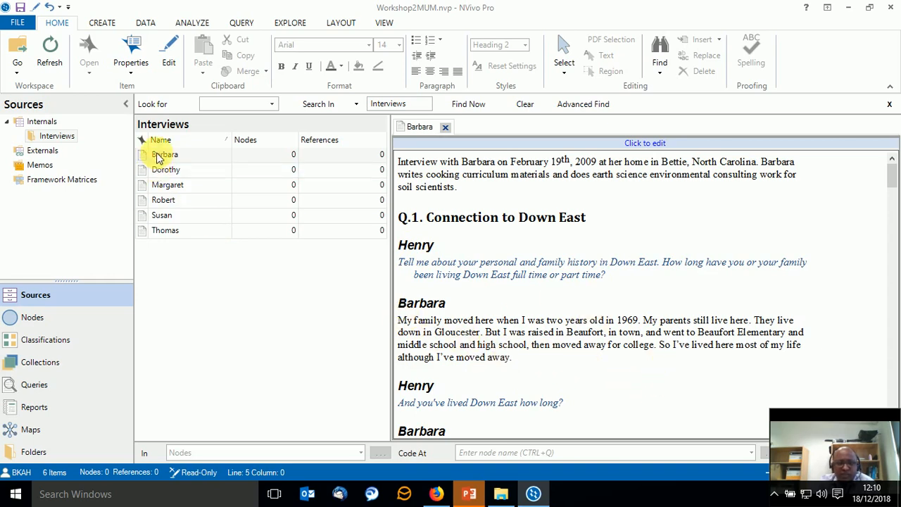
scroll(443, 317, "down", 3)
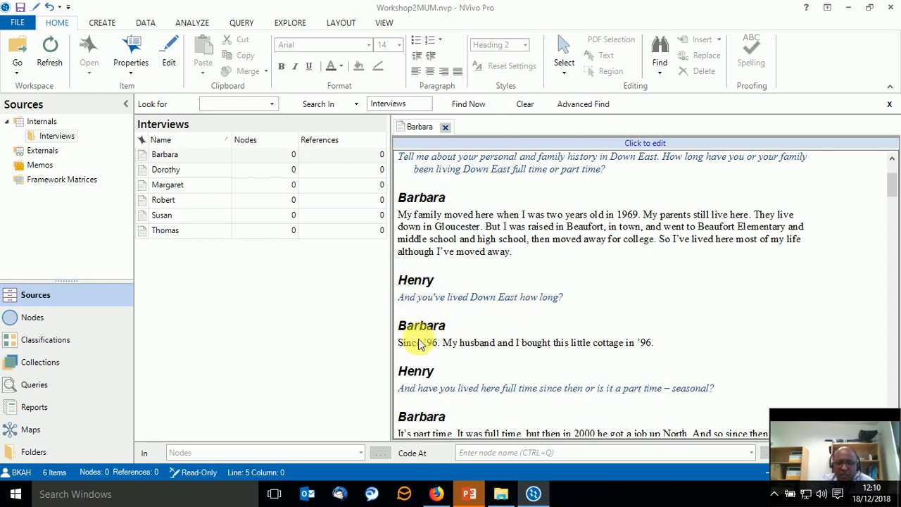
scroll(525, 392, "down", 3)
scroll(524, 392, "down", 15)
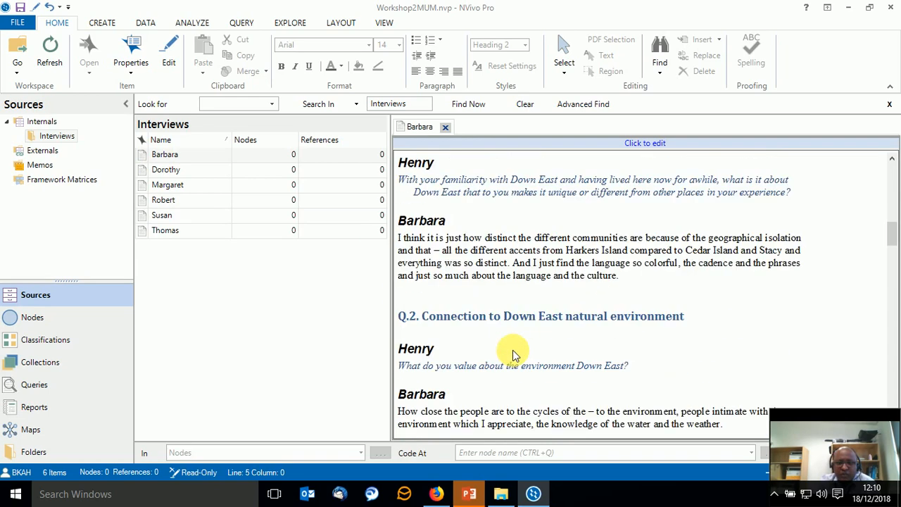
scroll(514, 346, "up", 3)
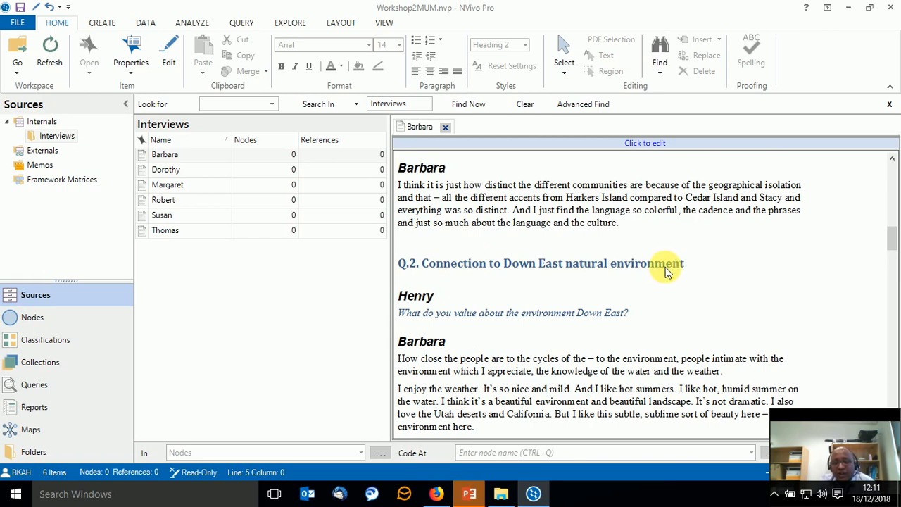
scroll(667, 273, "down", 1)
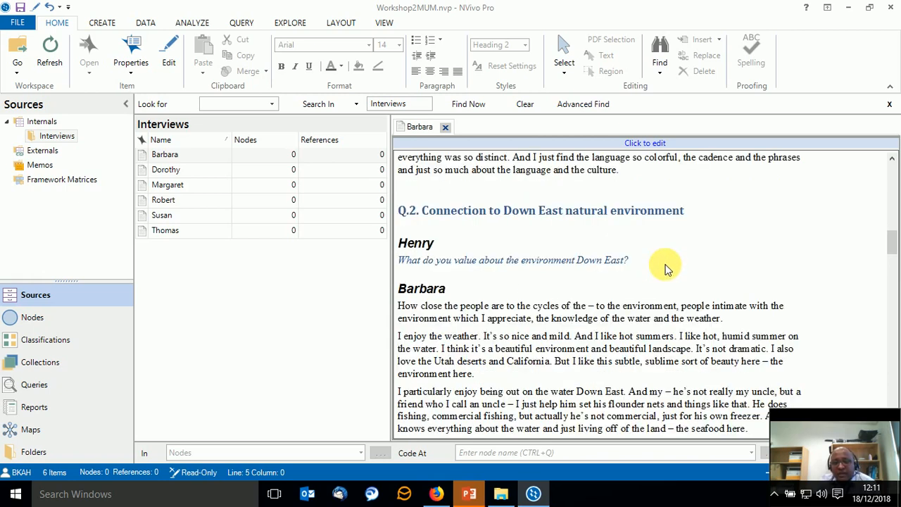
scroll(536, 282, "down", 3)
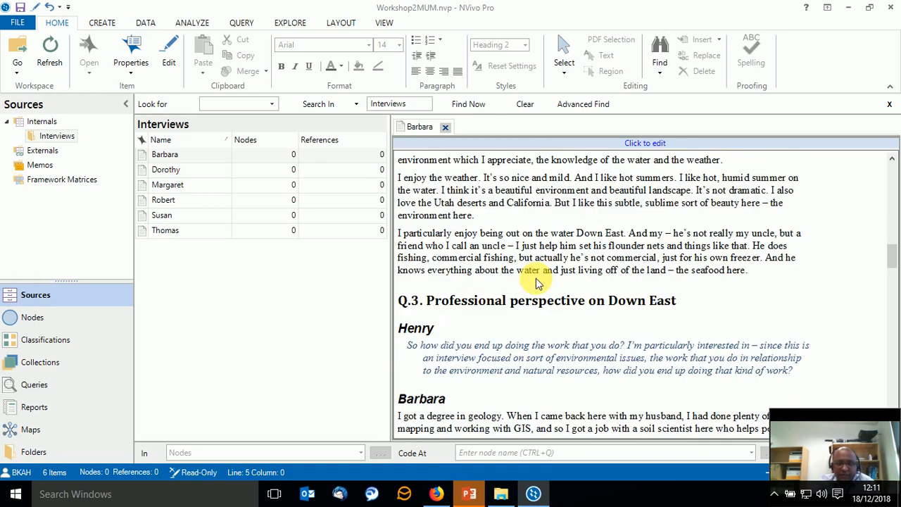
scroll(536, 281, "up", 4)
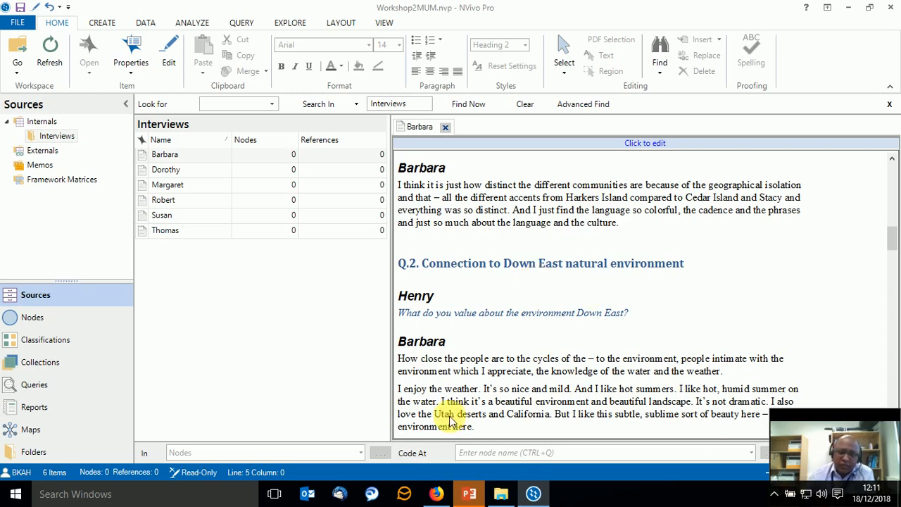
Check the original Word documents in File Explorer, and make the open interview document editable in NVivo.
left_click(500, 495)
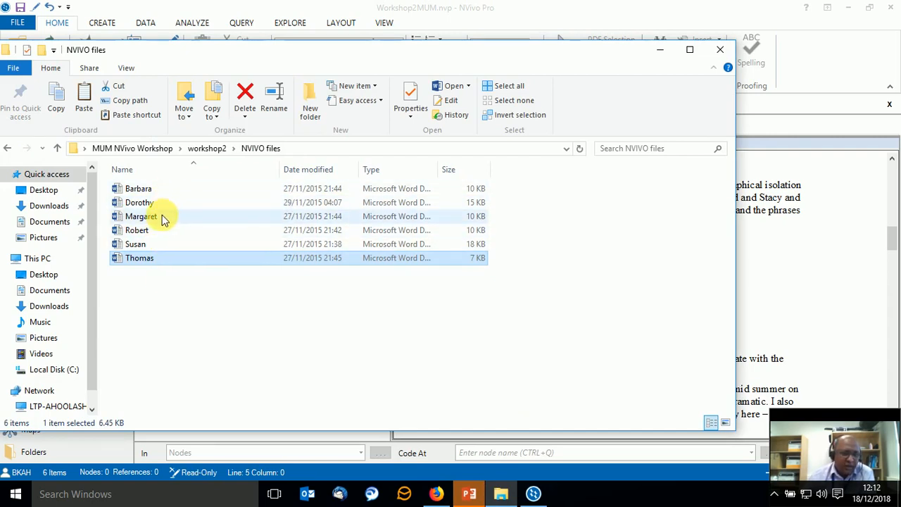
left_click(792, 289)
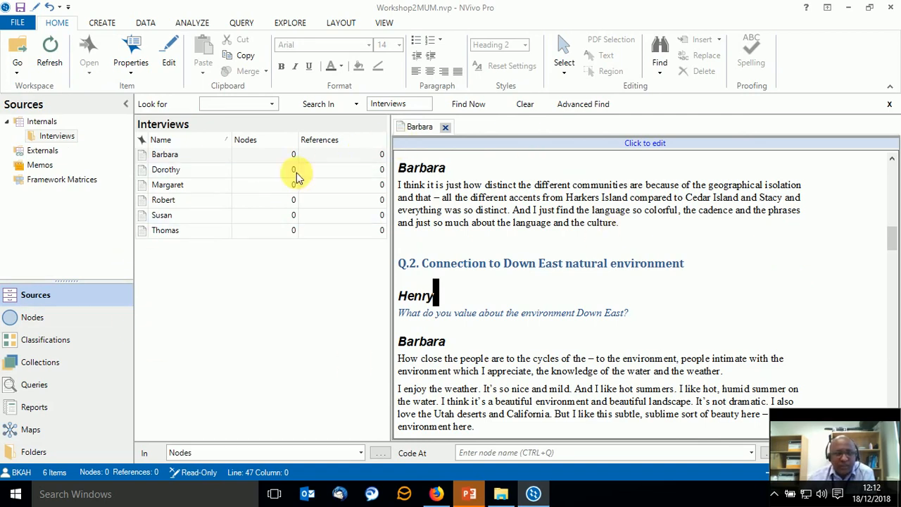
left_click(172, 53)
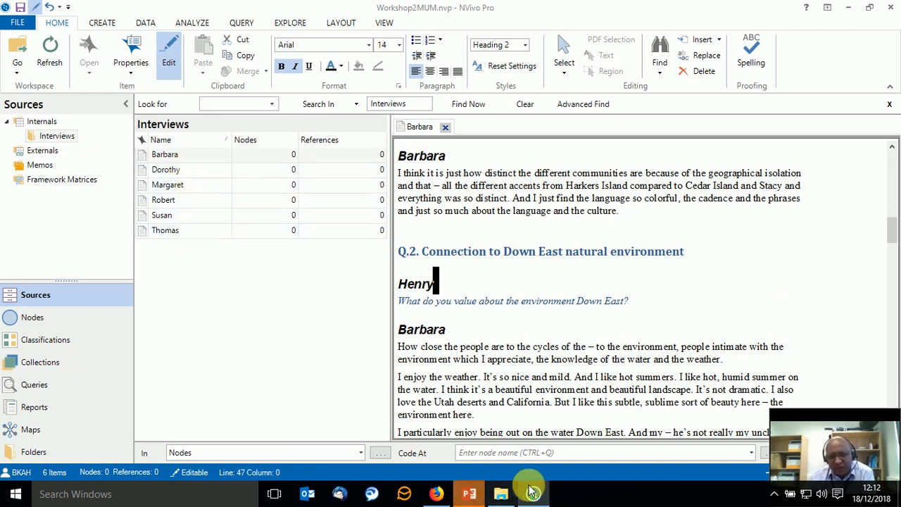
left_click(501, 493)
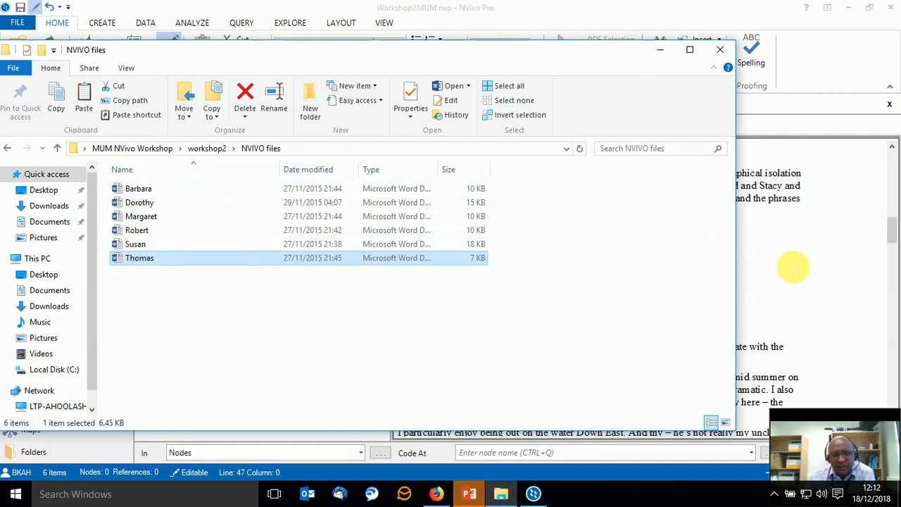
left_click(824, 297)
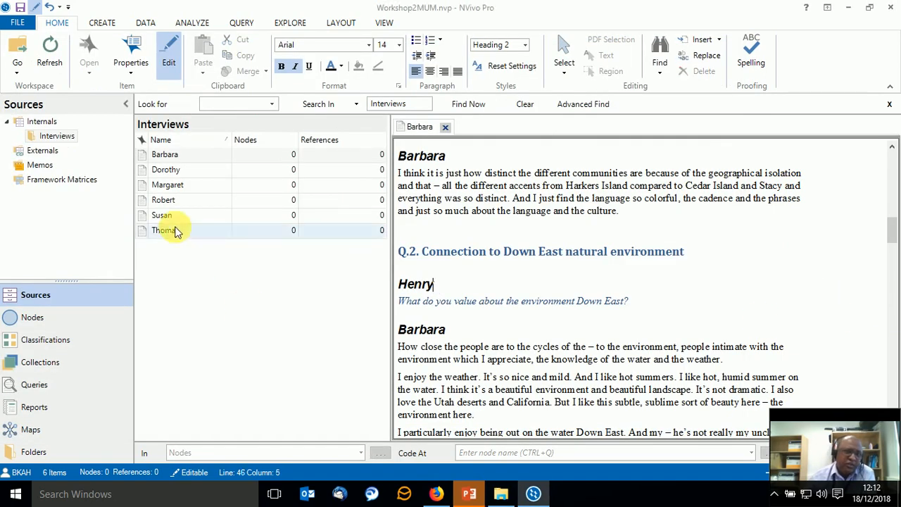
Return to the beginning of the interview and turn its edit mode off and on again.
scroll(426, 225, "up", 10)
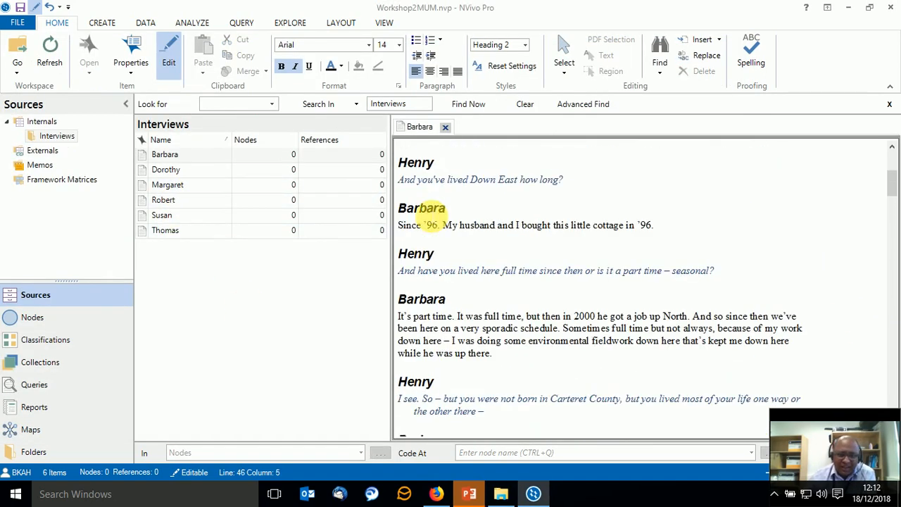
scroll(431, 217, "up", 5)
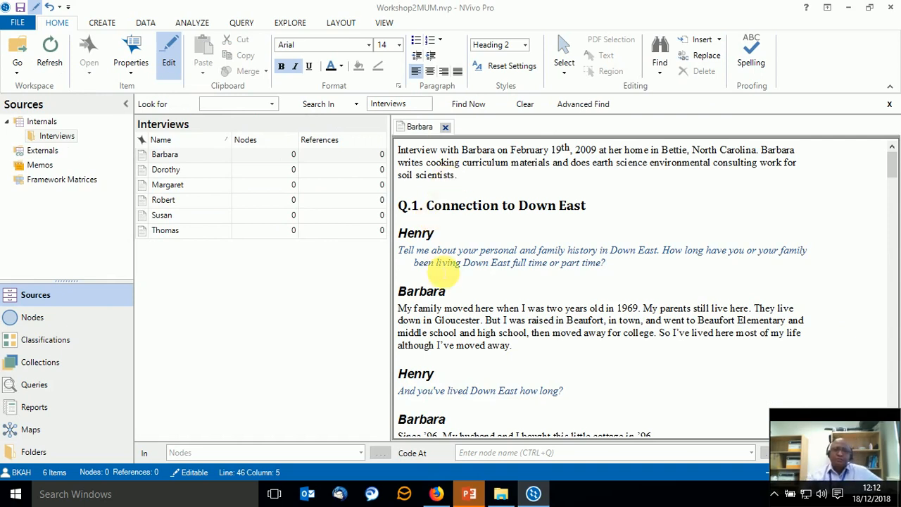
left_click(169, 57)
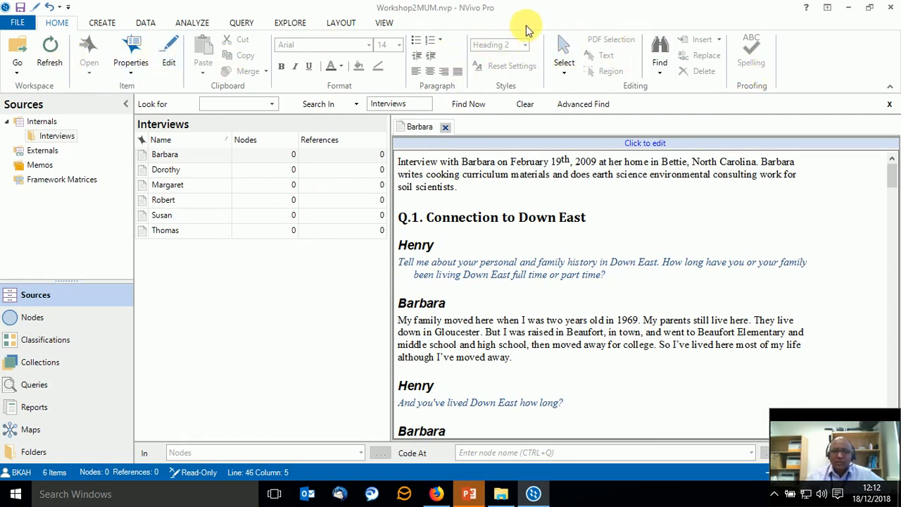
left_click(179, 51)
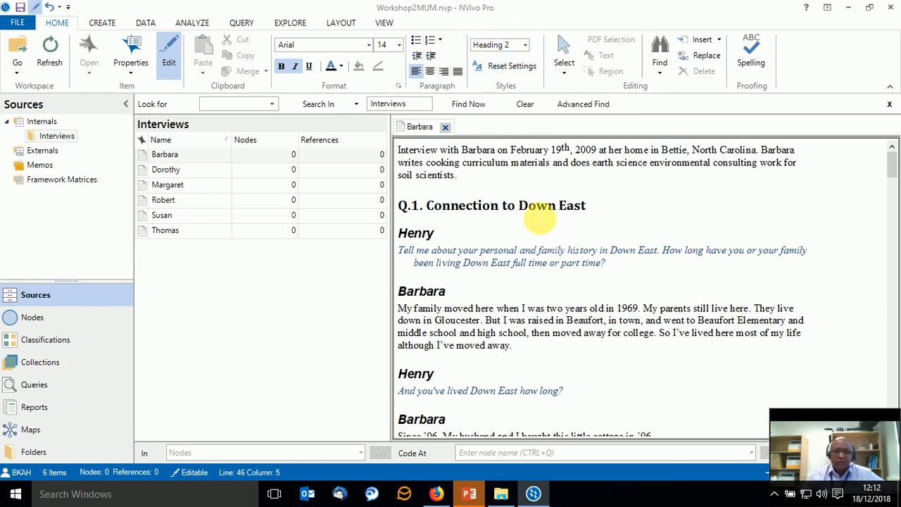
Examine the styles used for the Q.1 heading, the speaker names and the interviewer's first question.
left_click(537, 211)
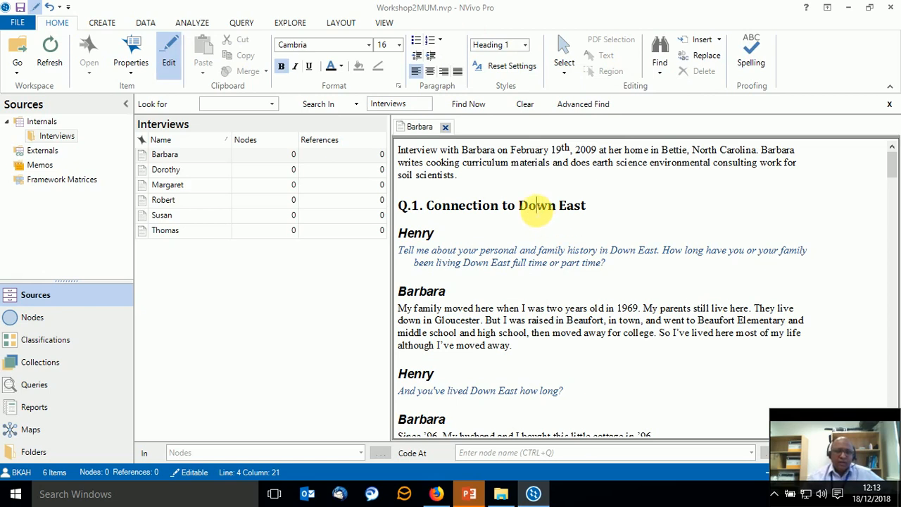
left_click_drag(537, 205, 409, 206)
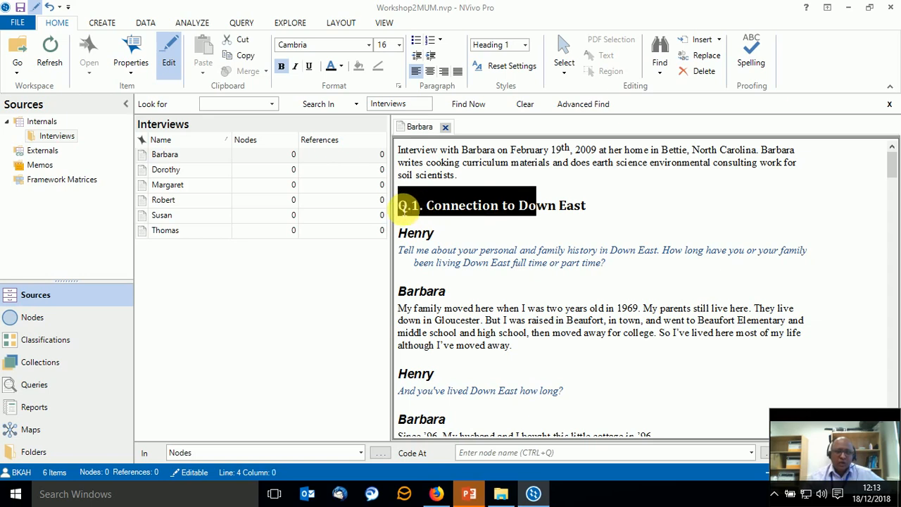
left_click(398, 233)
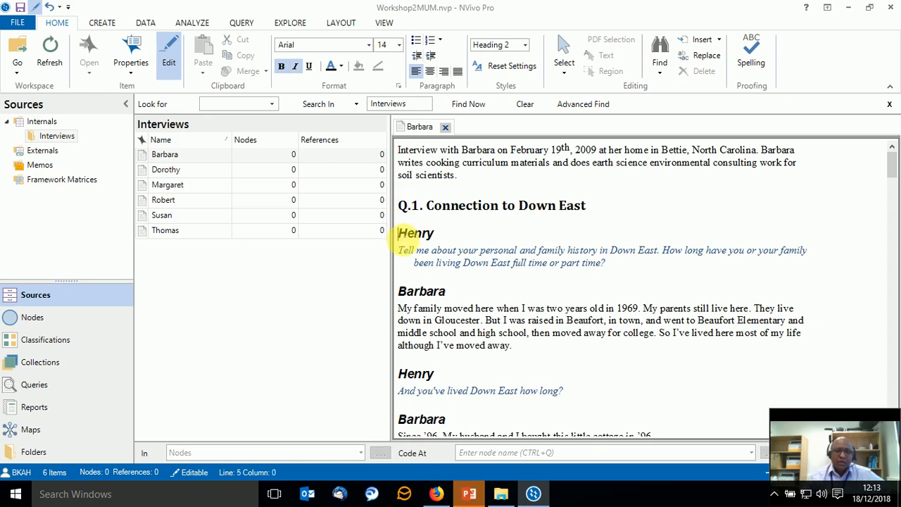
left_click_drag(412, 242, 623, 277)
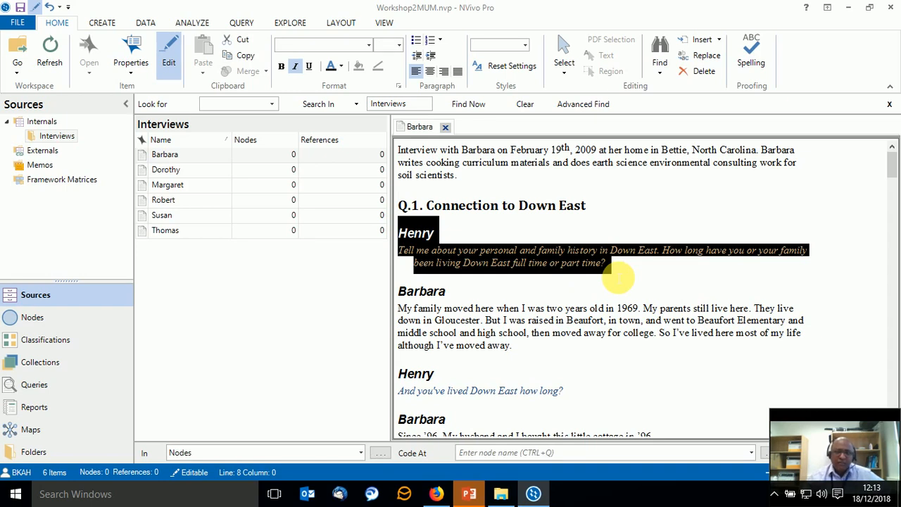
left_click(485, 251)
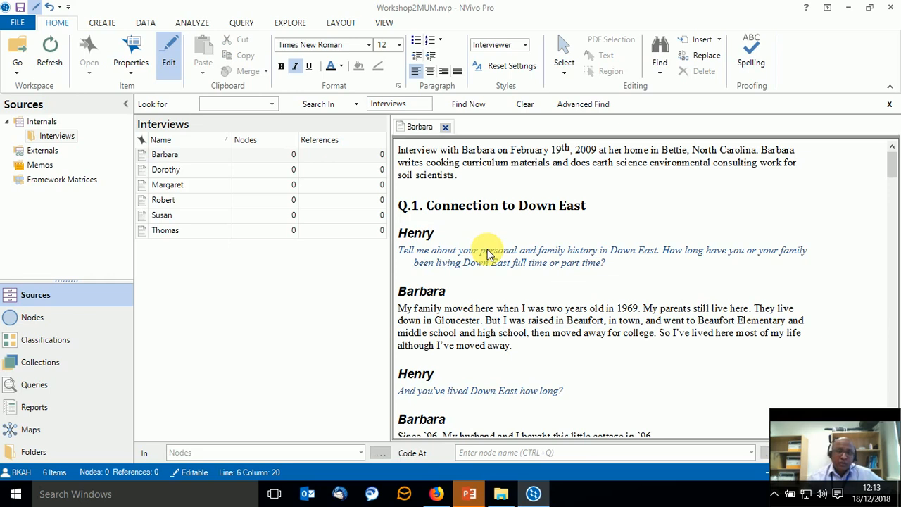
scroll(488, 254, "down", 1)
left_click(408, 238)
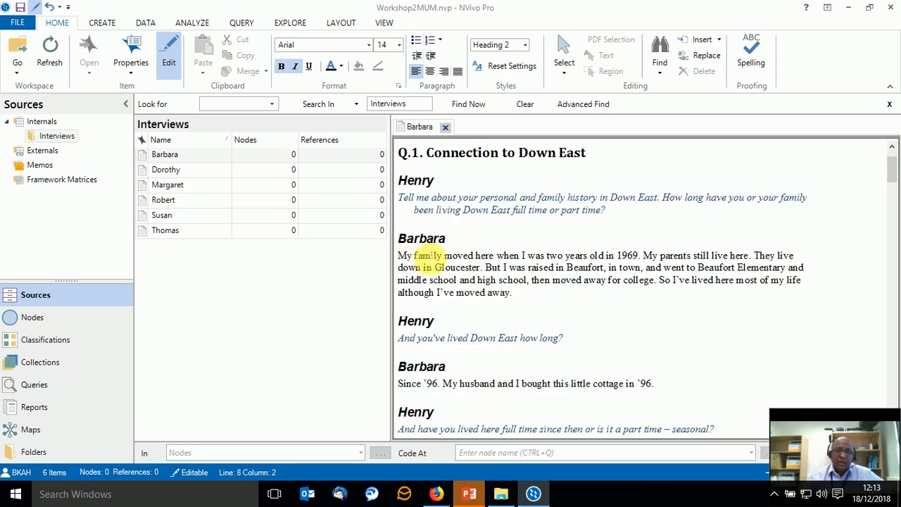
Examine the styles of the interviewee's name heading, the first answer and the interviewer's opening question under Q.1.
left_click(428, 255)
left_click_drag(410, 238, 461, 243)
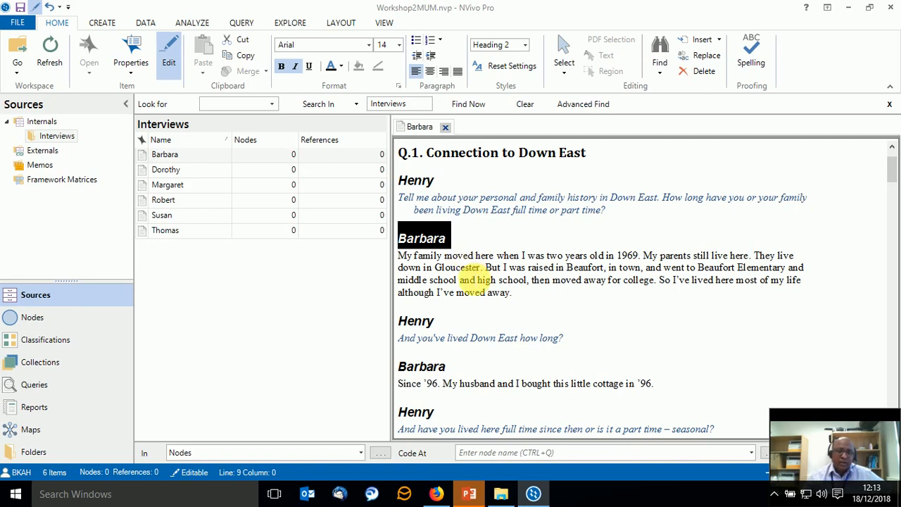
left_click(470, 279)
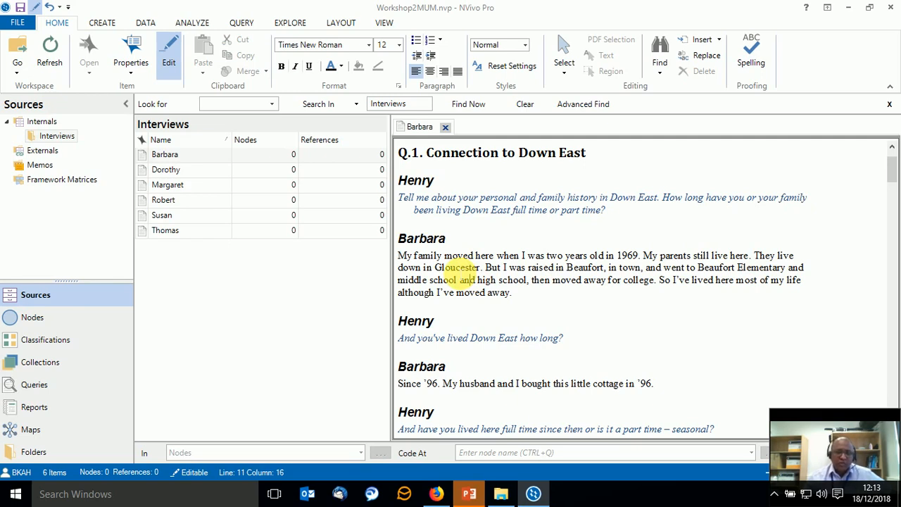
scroll(458, 271, "up", 2)
left_click(414, 233)
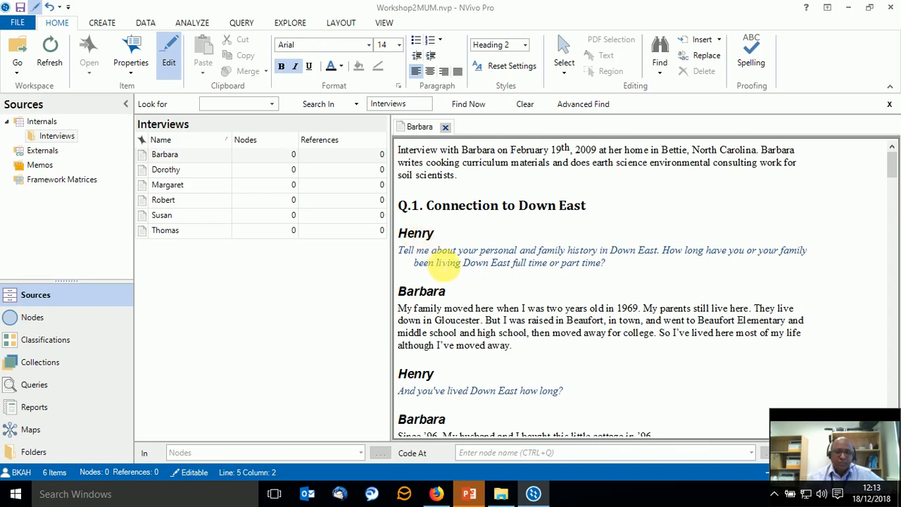
left_click(441, 262)
left_click_drag(446, 251, 455, 262)
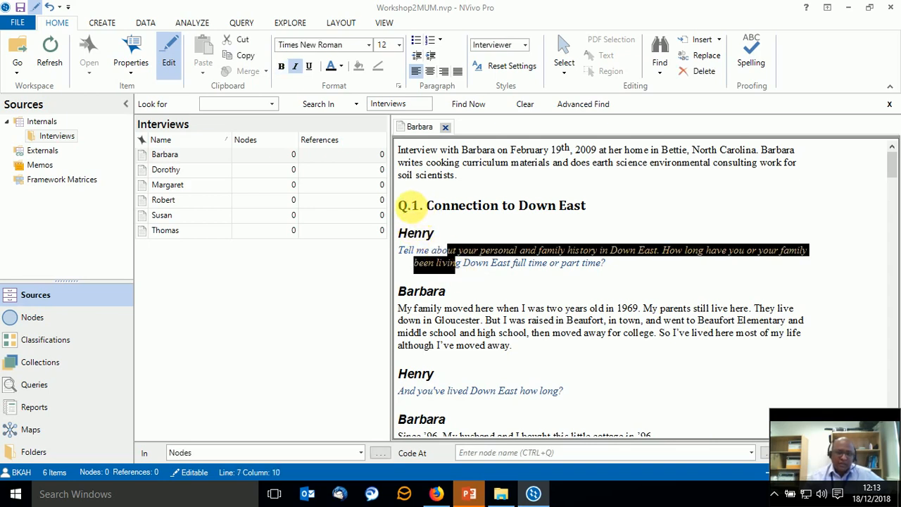
Review how Q.1 is structured: question heading, interviewer's name, question text, interviewee's name and answer paragraph.
left_click_drag(407, 205, 602, 197)
left_click_drag(408, 233, 389, 232)
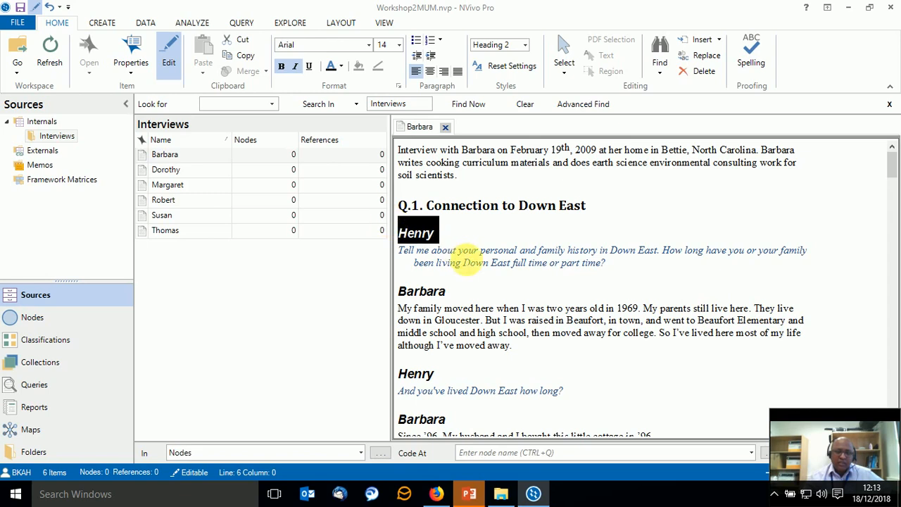
left_click(425, 253)
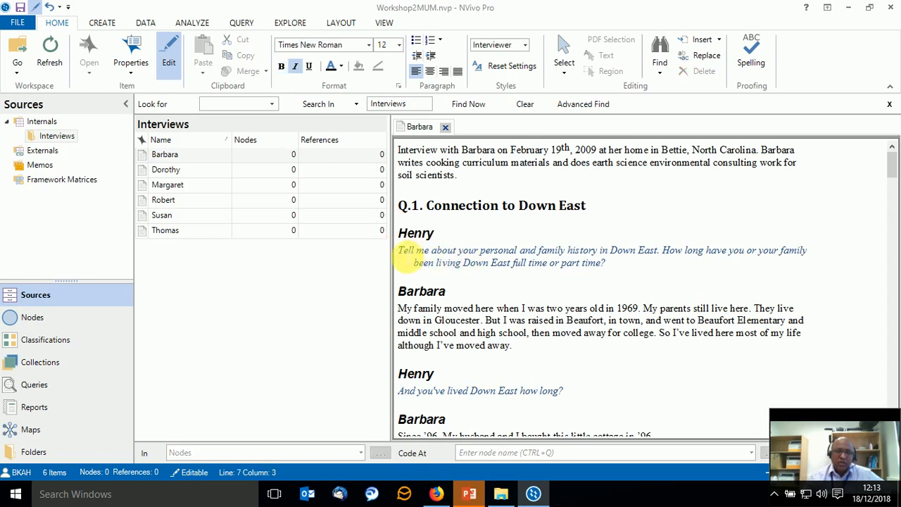
triple_click(404, 254)
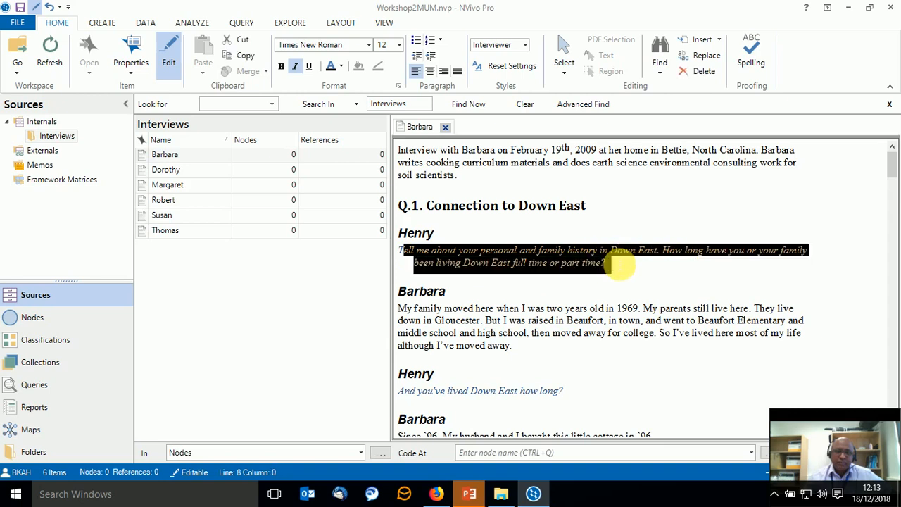
left_click(425, 290)
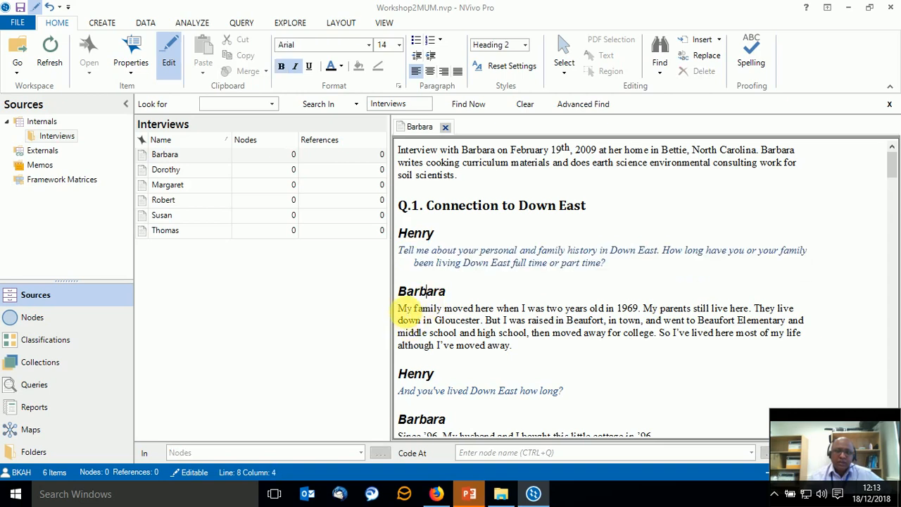
left_click_drag(399, 310, 532, 356)
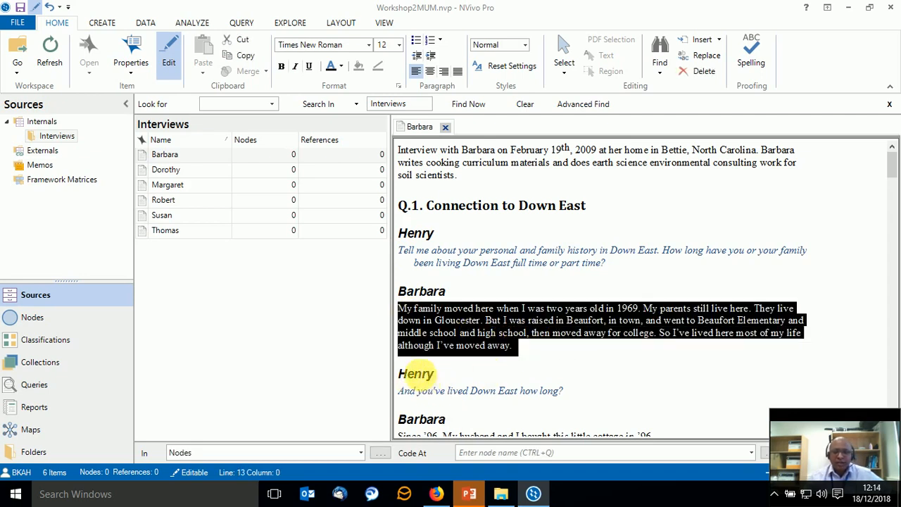
scroll(458, 396, "down", 3)
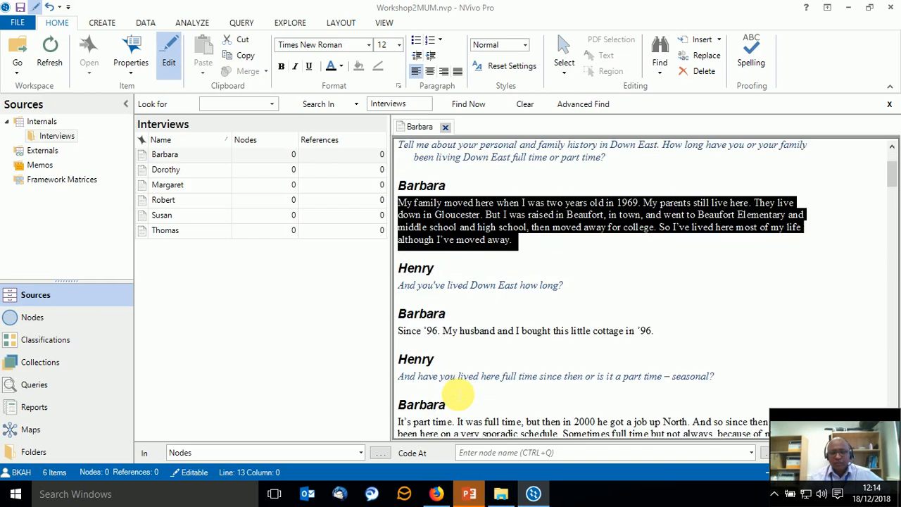
scroll(455, 391, "up", 3)
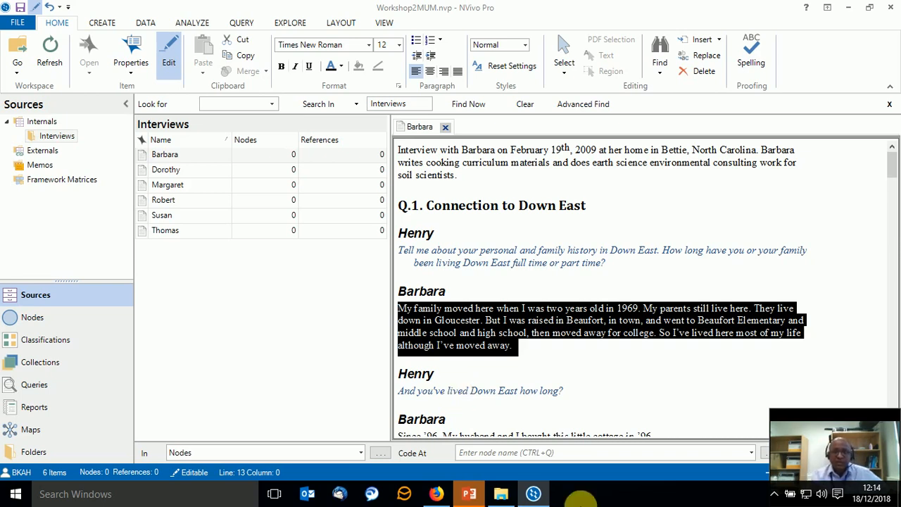
Select the "Q.1. Connection to Down East" heading and apply the Heading 1 style to it.
triple_click(520, 199)
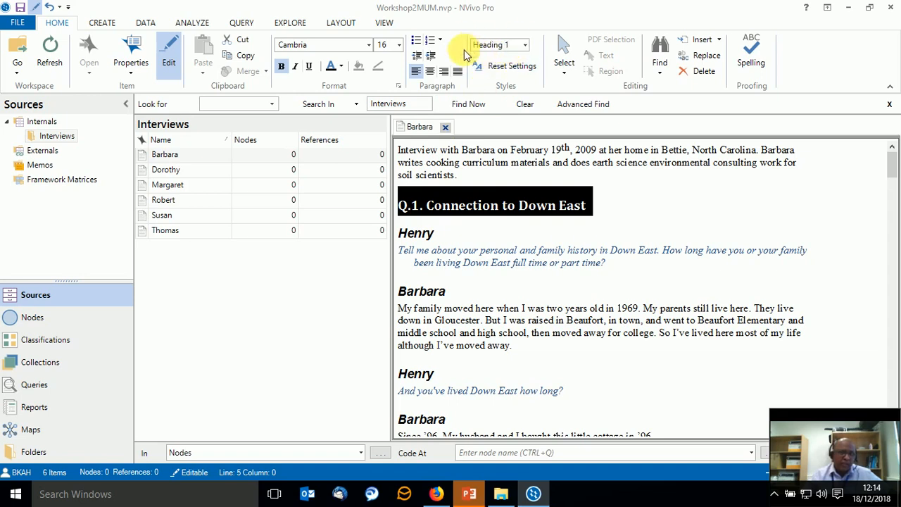
left_click(524, 47)
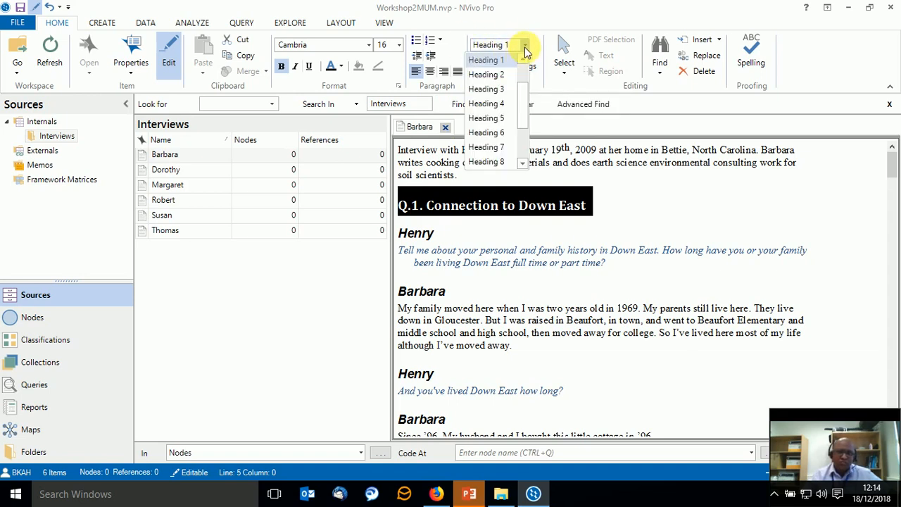
left_click(522, 62)
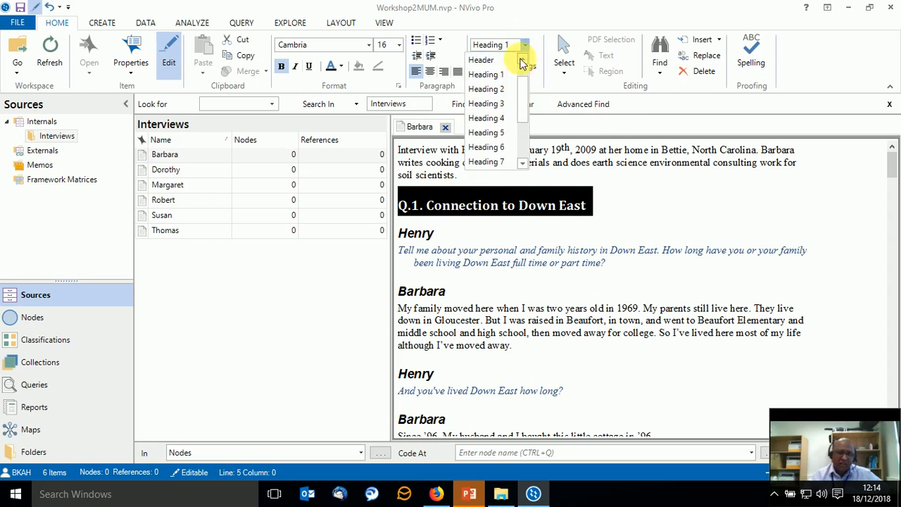
left_click(512, 72)
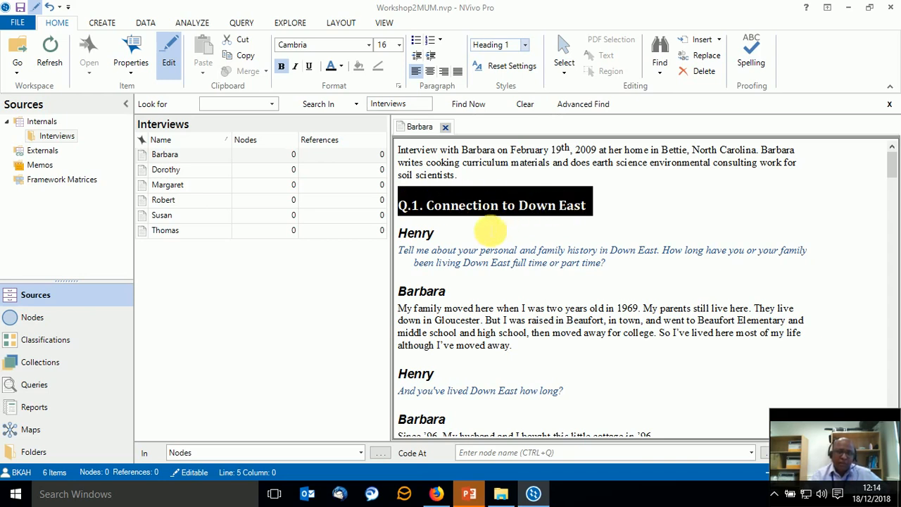
Check the style of the interviewer's name, and apply the Interviewer style to the full first question below it.
left_click(414, 234)
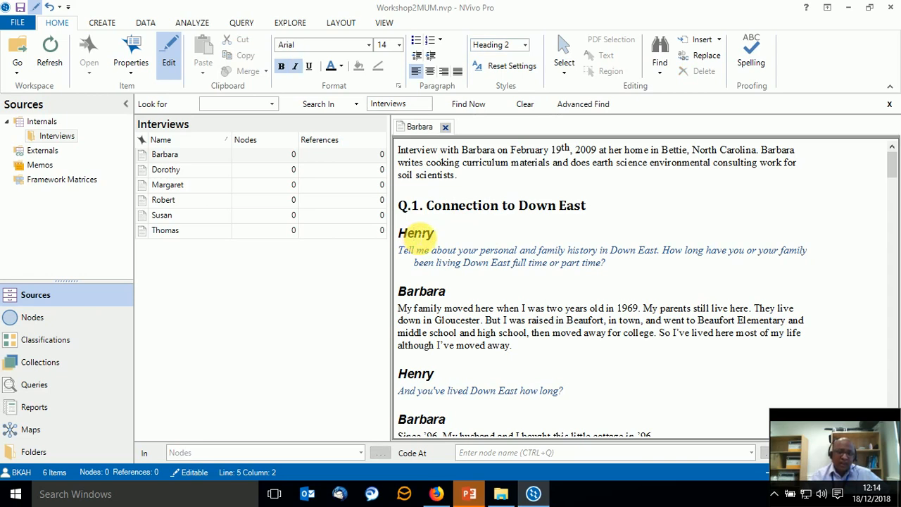
double_click(406, 228)
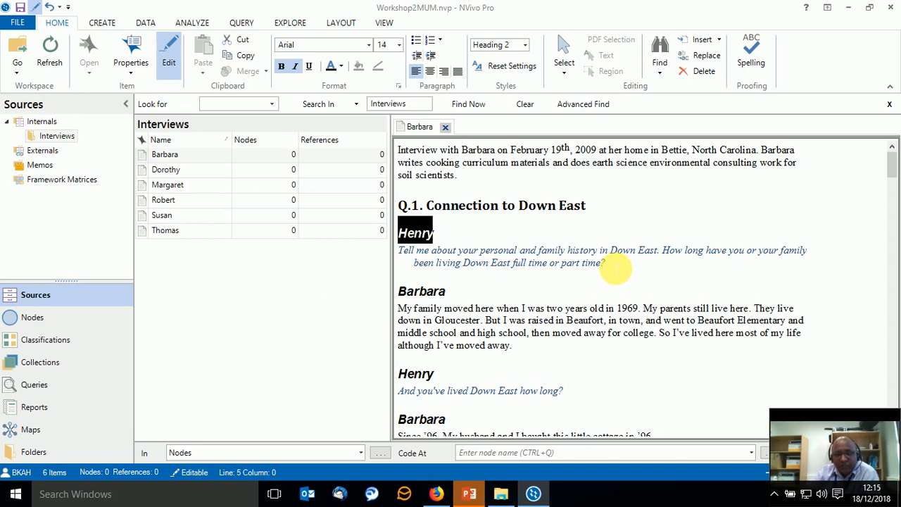
left_click_drag(607, 263, 371, 262)
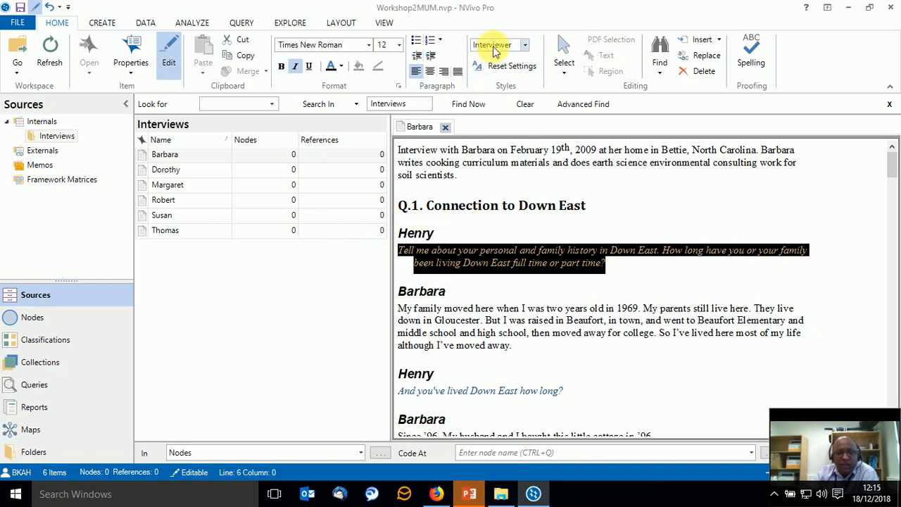
left_click(525, 44)
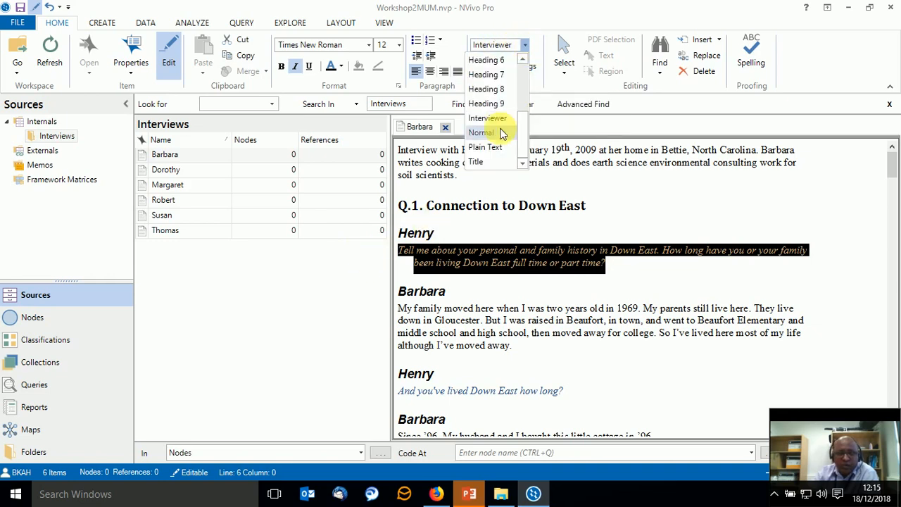
left_click(495, 120)
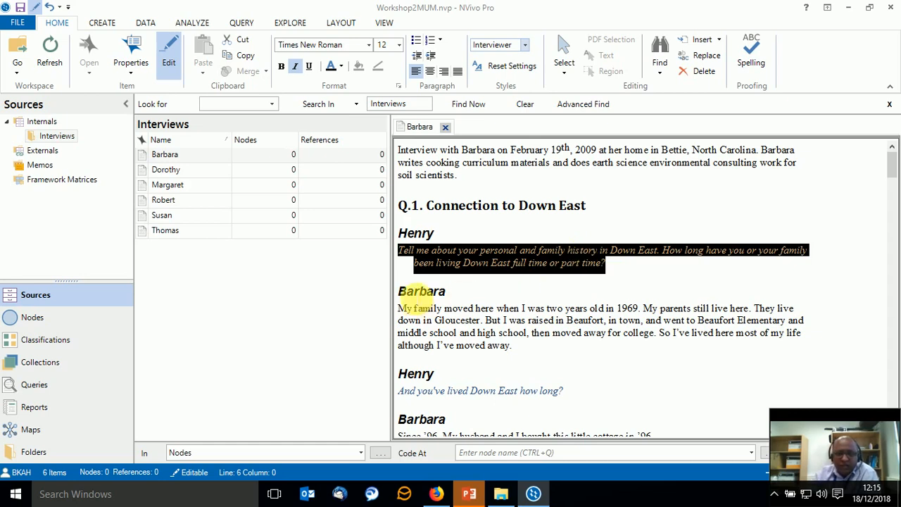
Check the styles of the interviewee's name heading and the whole first answer paragraph.
left_click(415, 292)
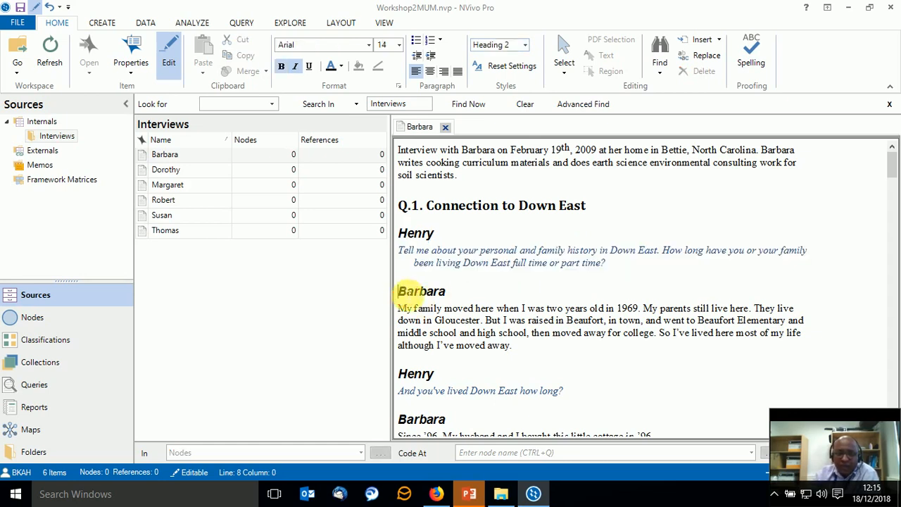
double_click(421, 292)
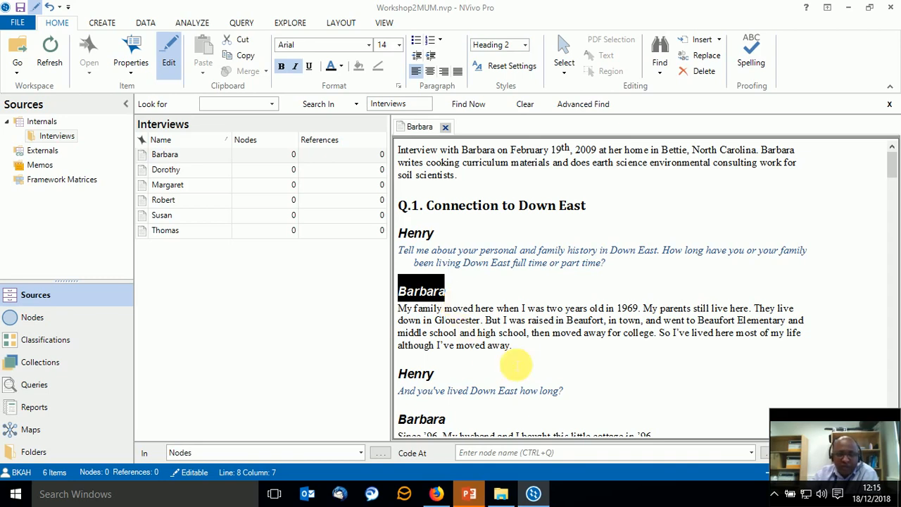
left_click_drag(520, 348, 390, 317)
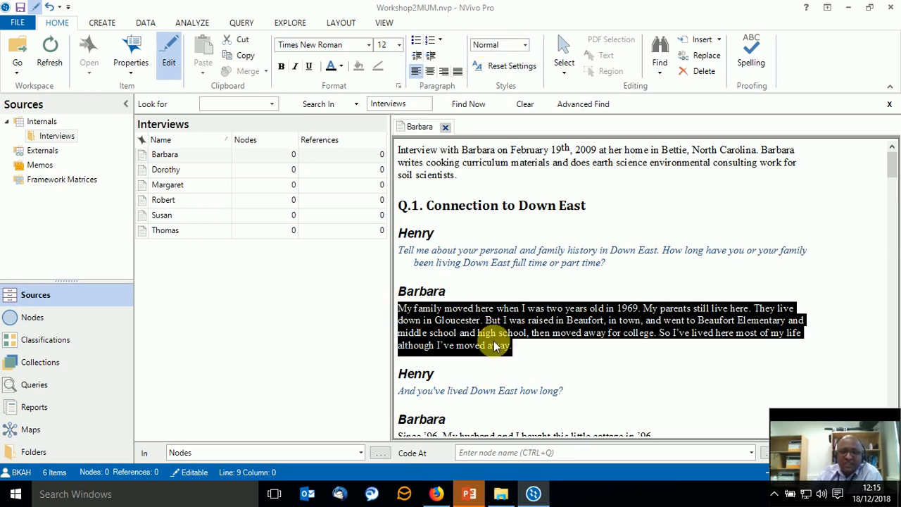
scroll(492, 343, "down", 1)
scroll(493, 343, "up", 1)
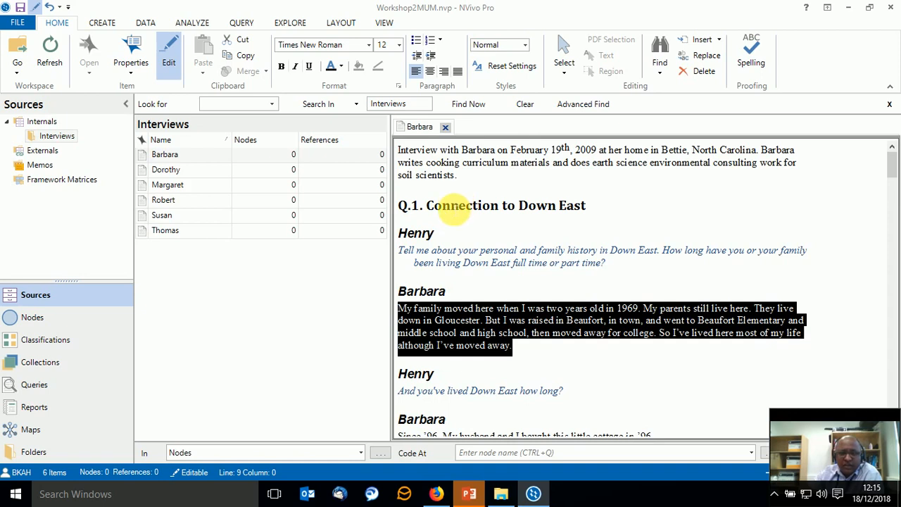
Compare the styles line by line from the Q.1 heading through the speaker names and question to the first answer.
left_click(451, 207)
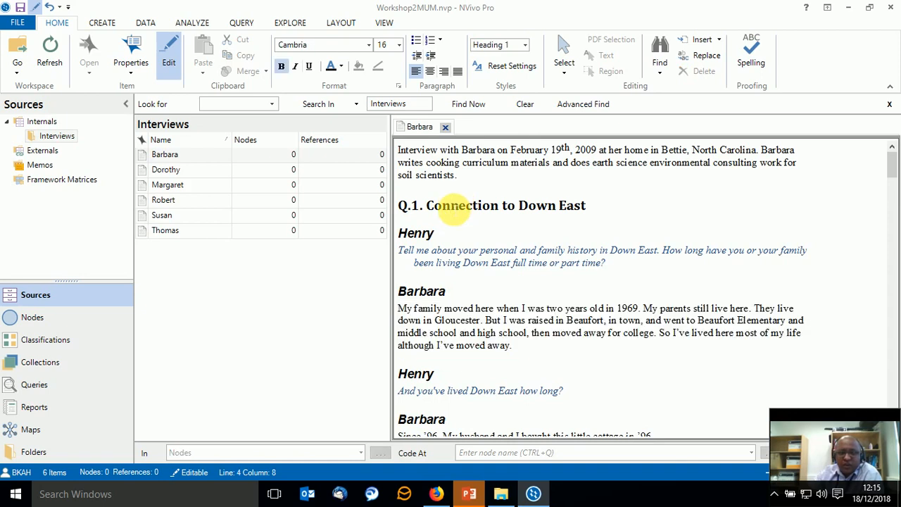
left_click(431, 234)
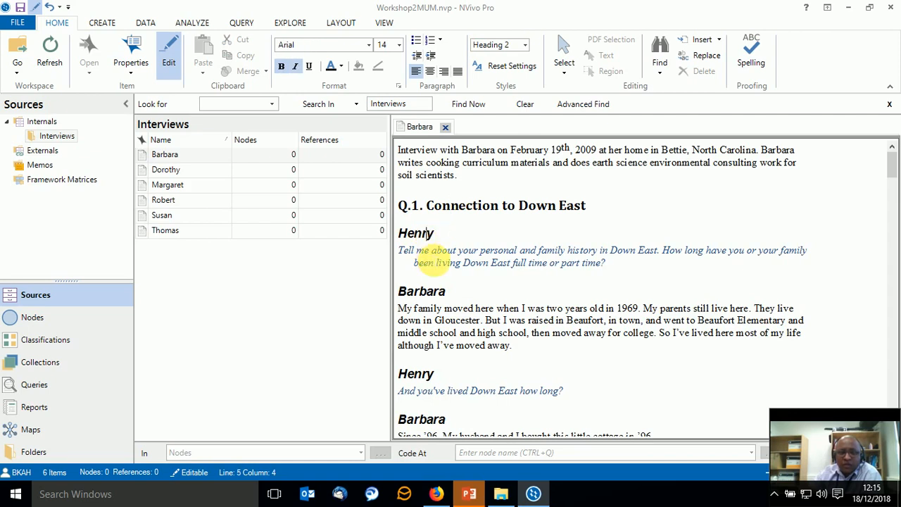
left_click(428, 251)
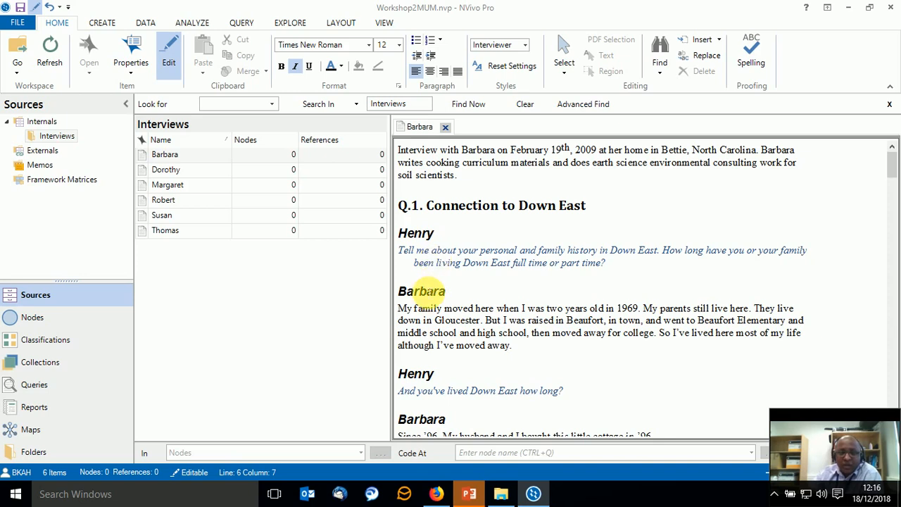
left_click(426, 291)
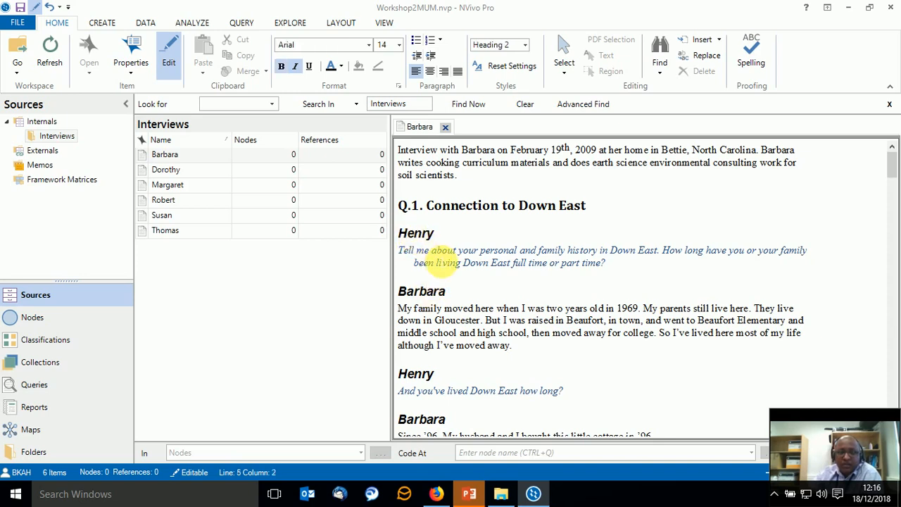
left_click(435, 263)
left_click(436, 291)
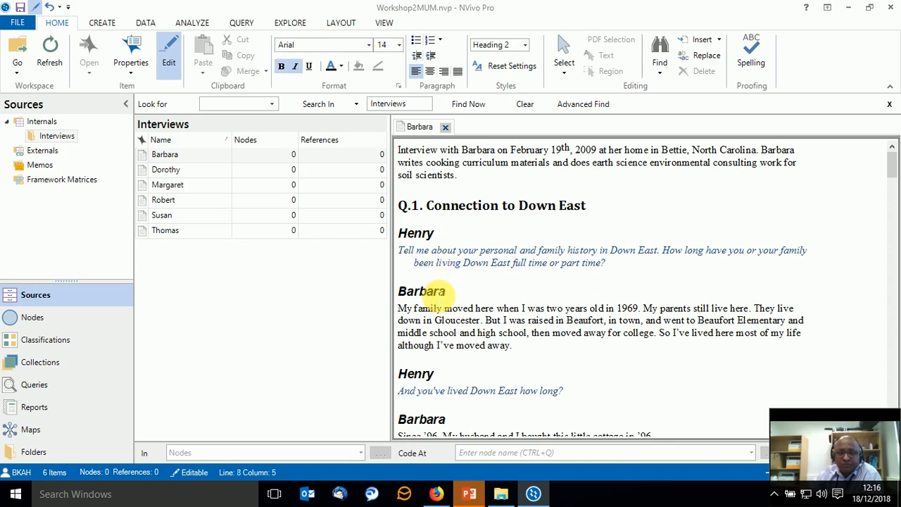
left_click(437, 334)
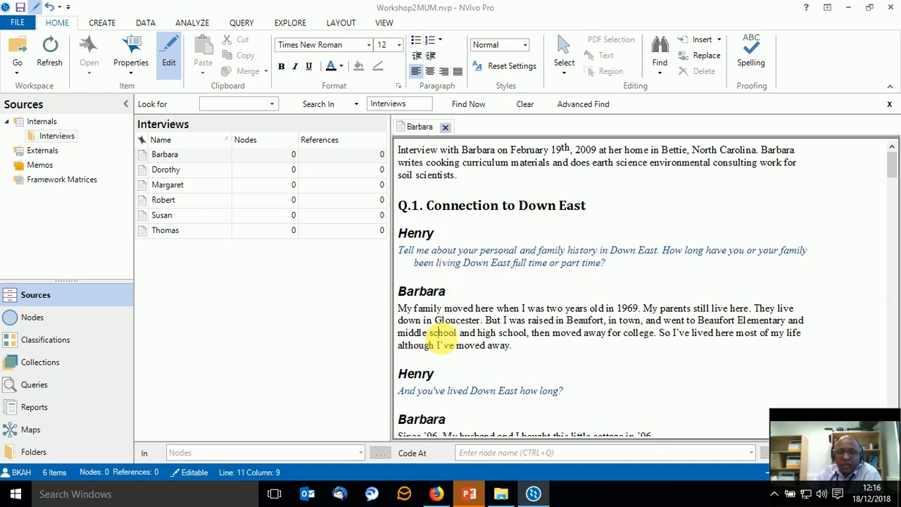
left_click_drag(527, 349, 399, 312)
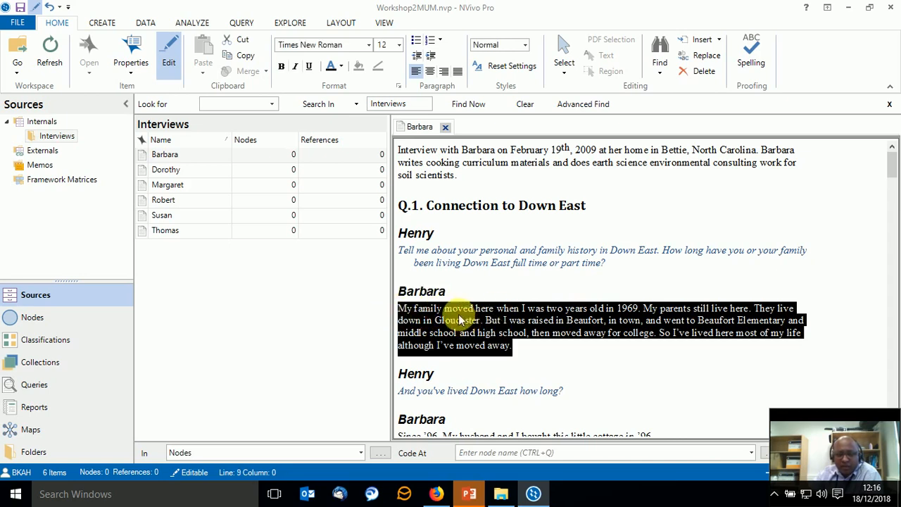
Check the styles of both speaker names and the question "And you've lived Down East how long?" in the second exchange.
scroll(535, 254, "down", 2)
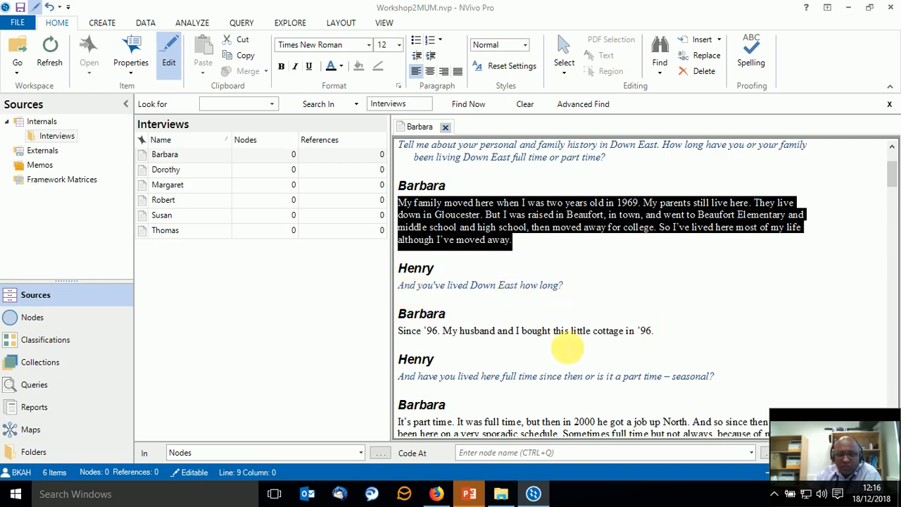
left_click(421, 268)
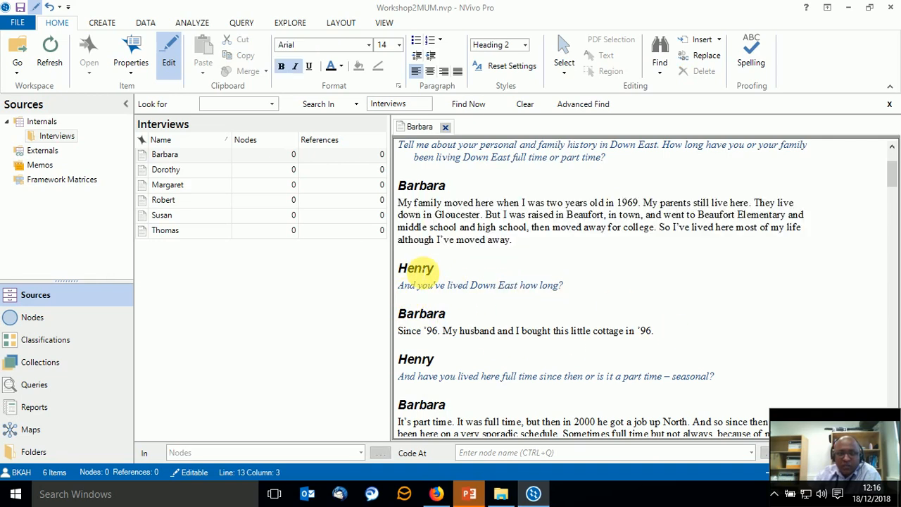
left_click(427, 314)
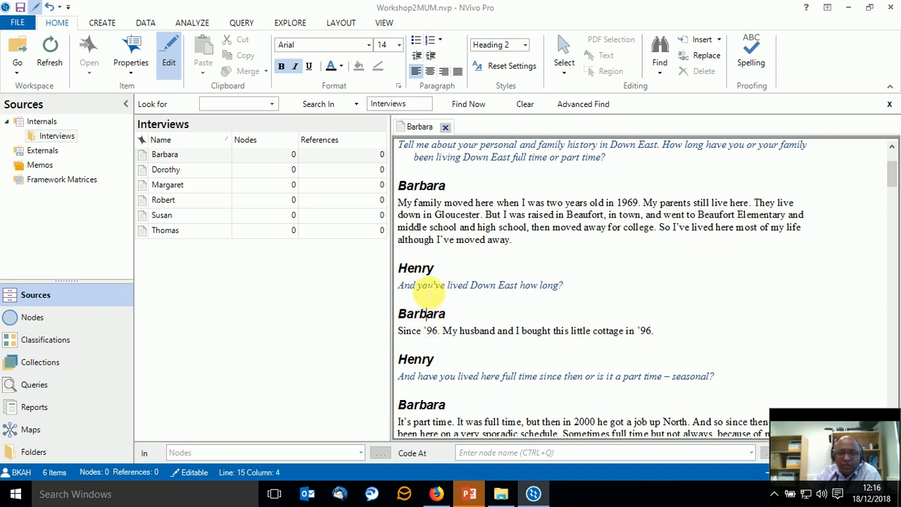
left_click(424, 286)
left_click_drag(424, 285, 480, 289)
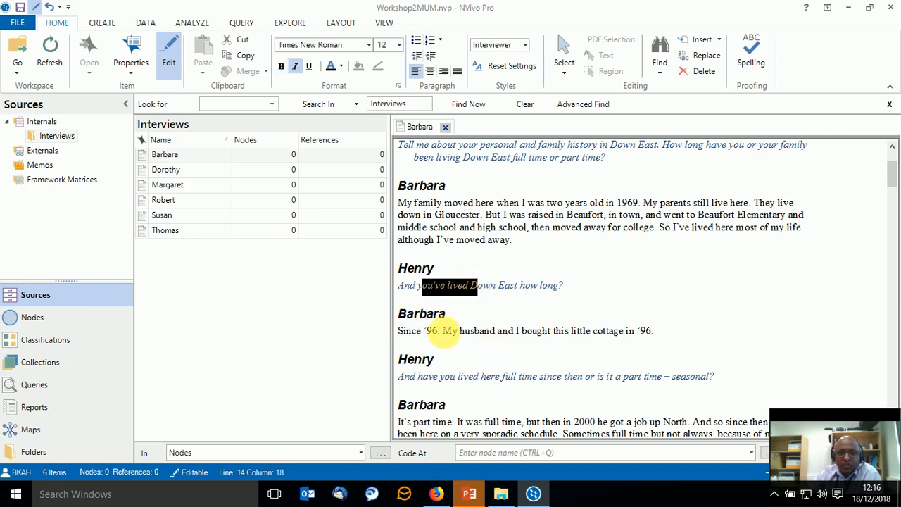
Check the styles of the second answer, the "Q.2. Connection to Down East natural environment" heading and the first interviewer question.
left_click(440, 331)
left_click_drag(440, 331, 524, 333)
scroll(527, 352, "down", 7)
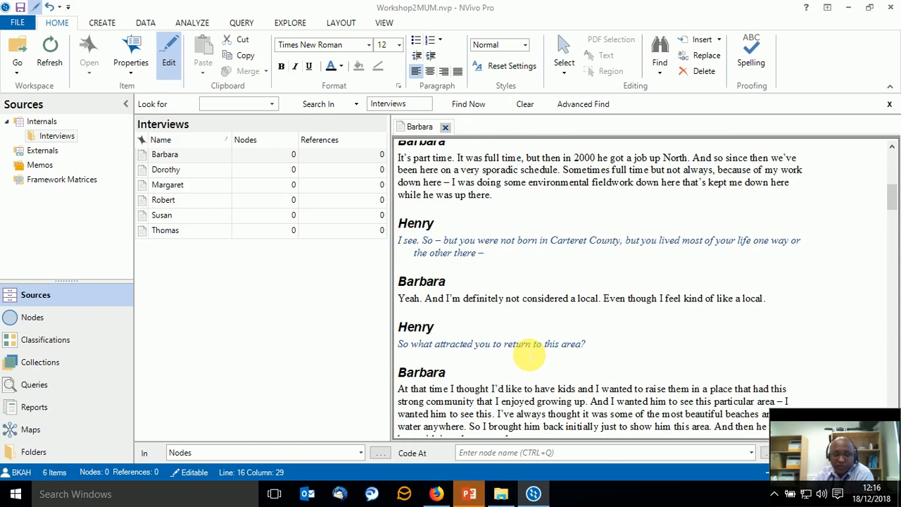
scroll(528, 355, "down", 5)
scroll(529, 356, "up", 5)
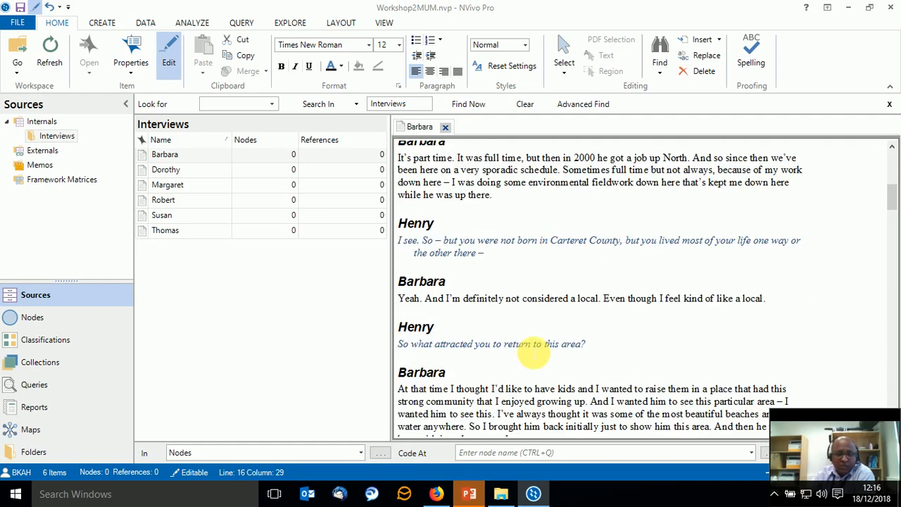
scroll(532, 356, "down", 5)
scroll(533, 355, "down", 1)
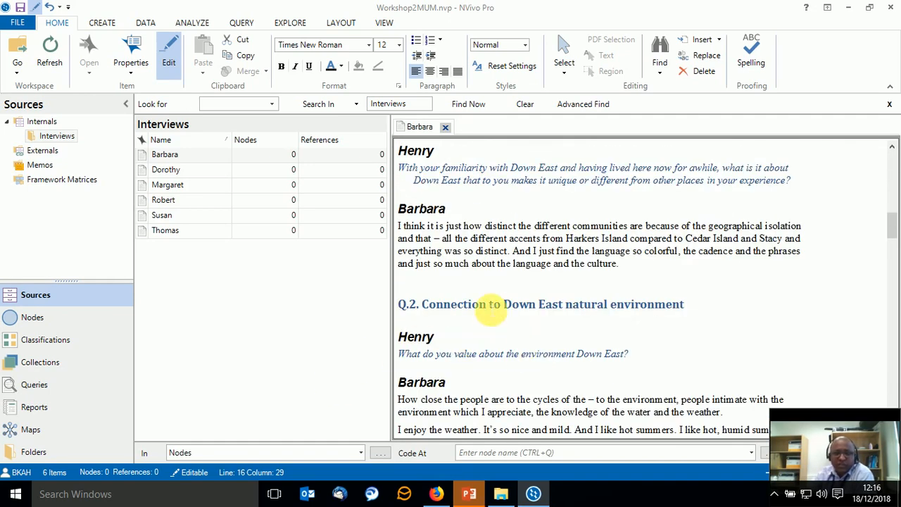
left_click(488, 305)
scroll(488, 305, "up", 10)
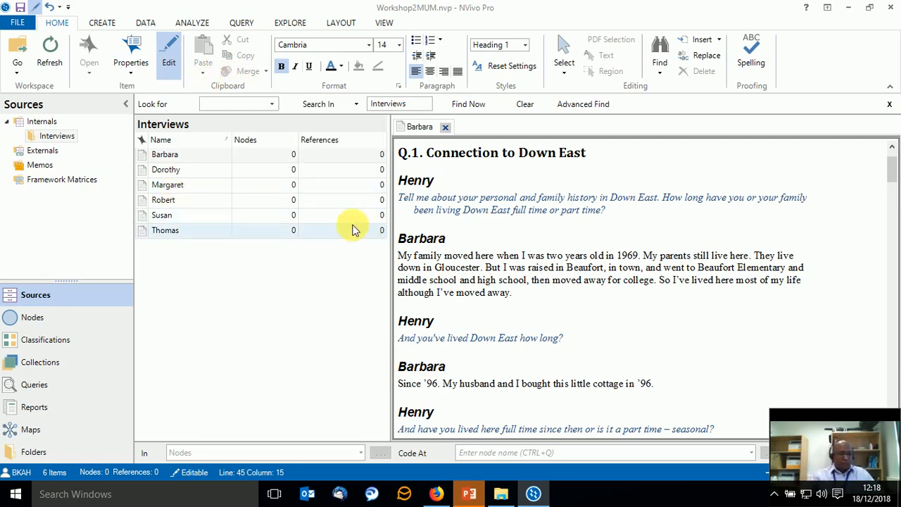
left_click(483, 209)
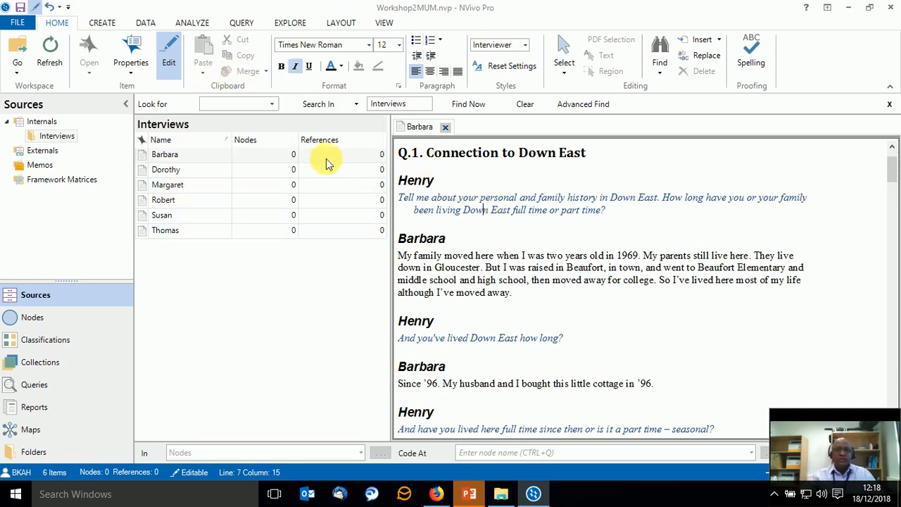
Close the open interview document and select all six documents in the Interviews folder.
left_click(445, 127)
left_click(169, 156)
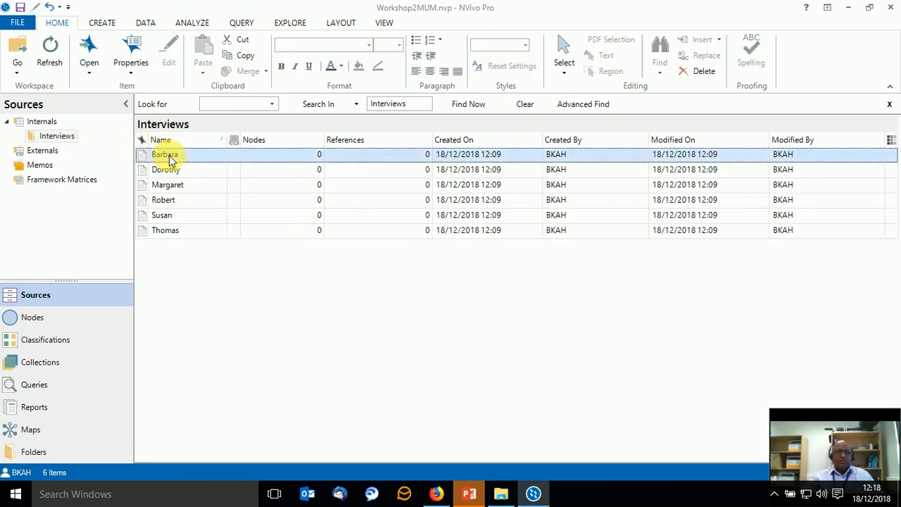
left_click(169, 155)
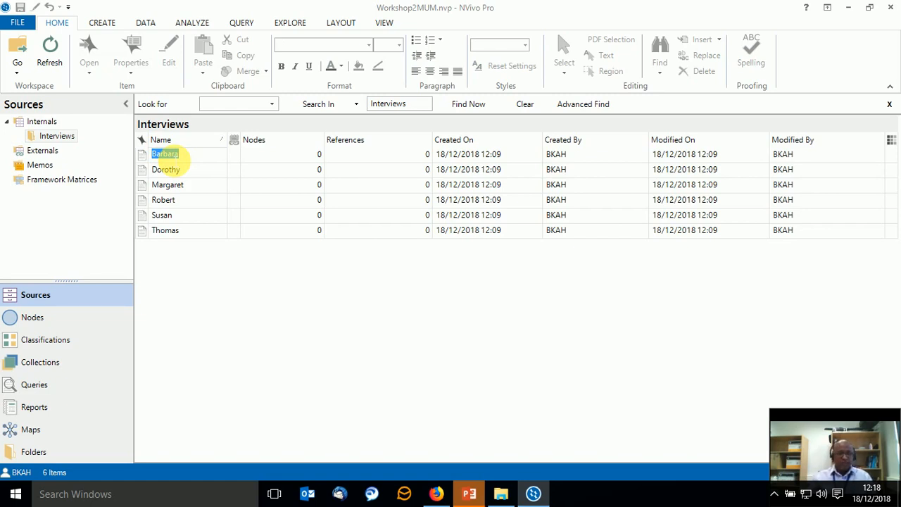
left_click(174, 161)
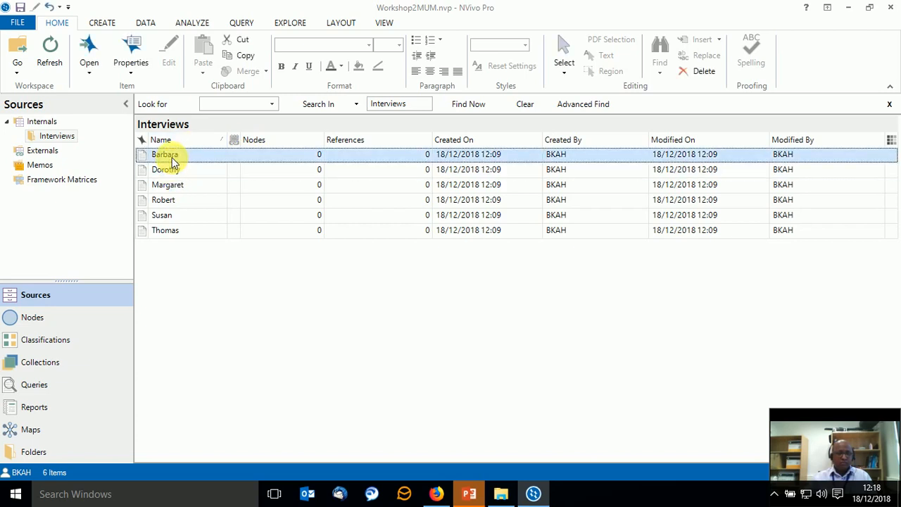
key("shift+Down")
key("shift+Down")
key("shift+Down")
key("shift+Down")
key("shift+Down")
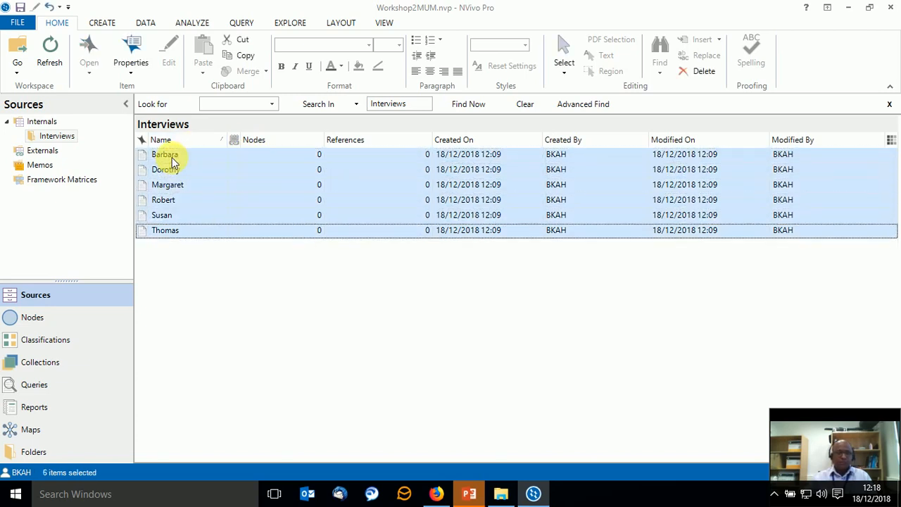
Start auto coding the six selected interviews by paragraph styles, with Heading 1 as the selected style.
right_click(213, 198)
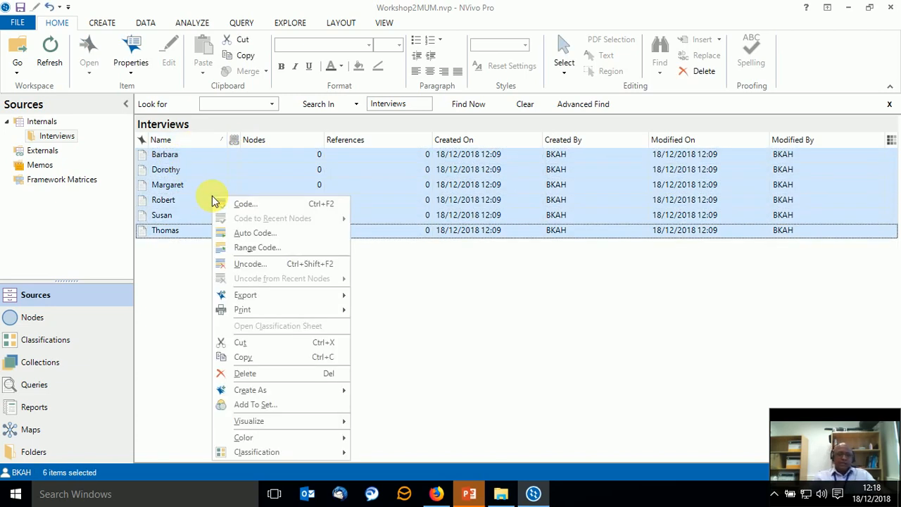
left_click(253, 232)
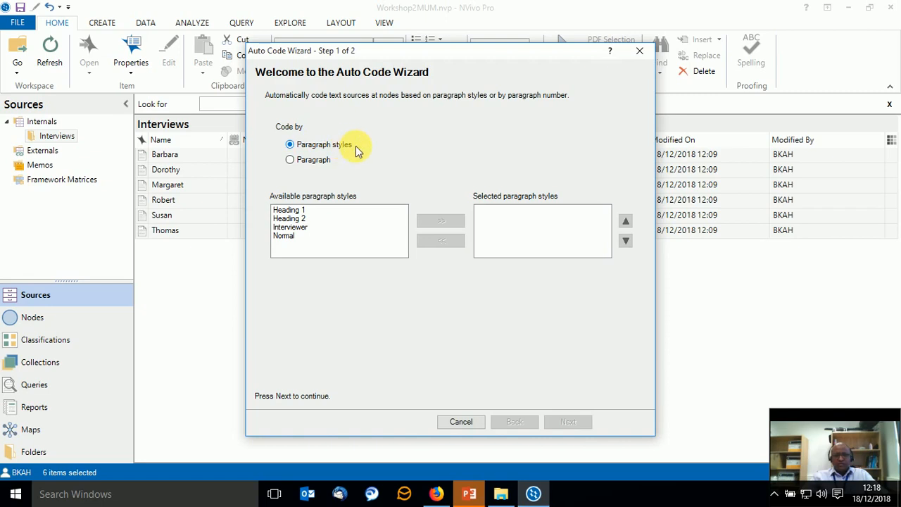
left_click(302, 210)
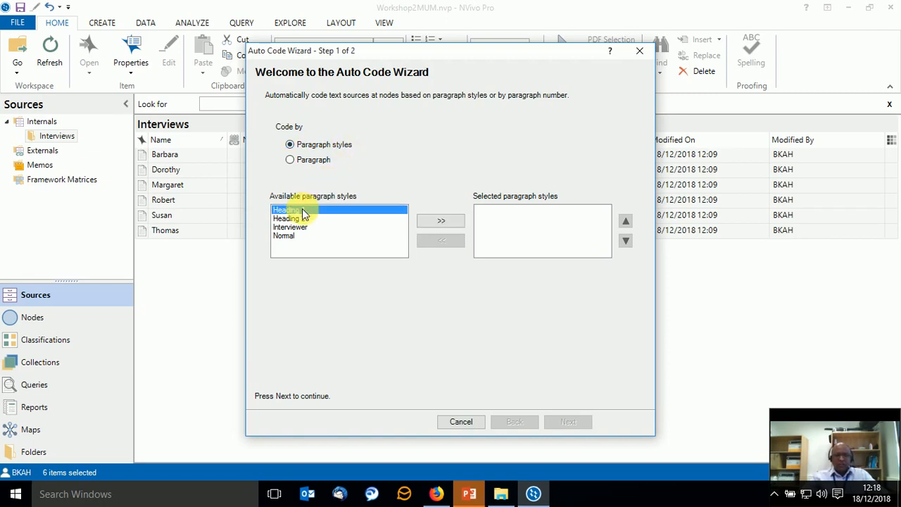
left_click(443, 221)
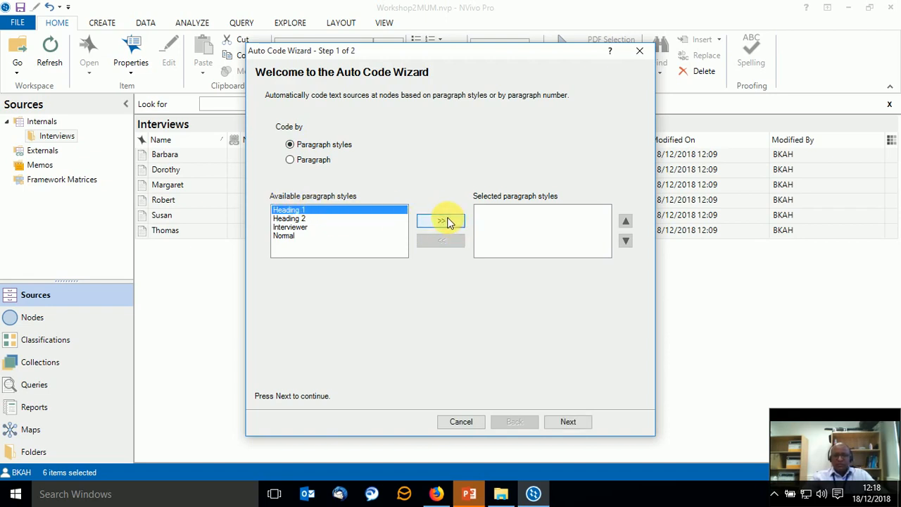
left_click(569, 421)
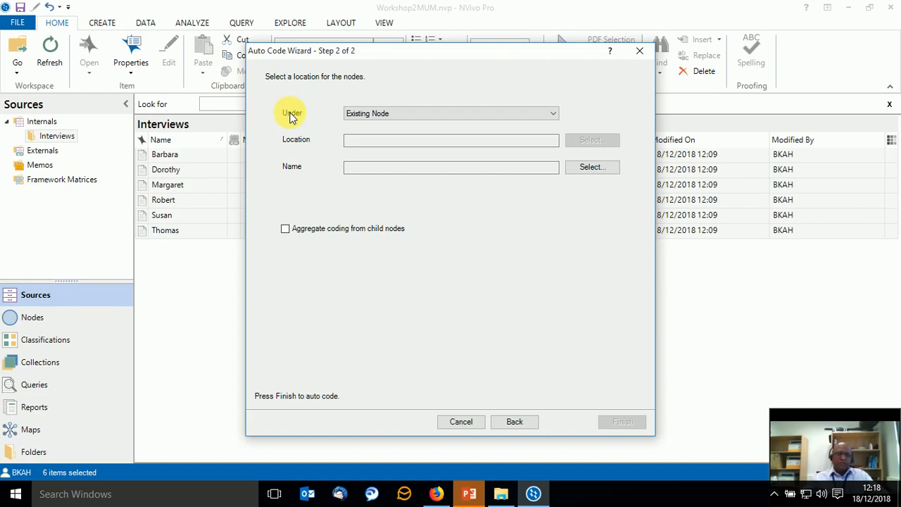
Place the coding under a new node named "Research Questions" in Nodes and run the auto coding.
left_click(554, 114)
left_click(542, 132)
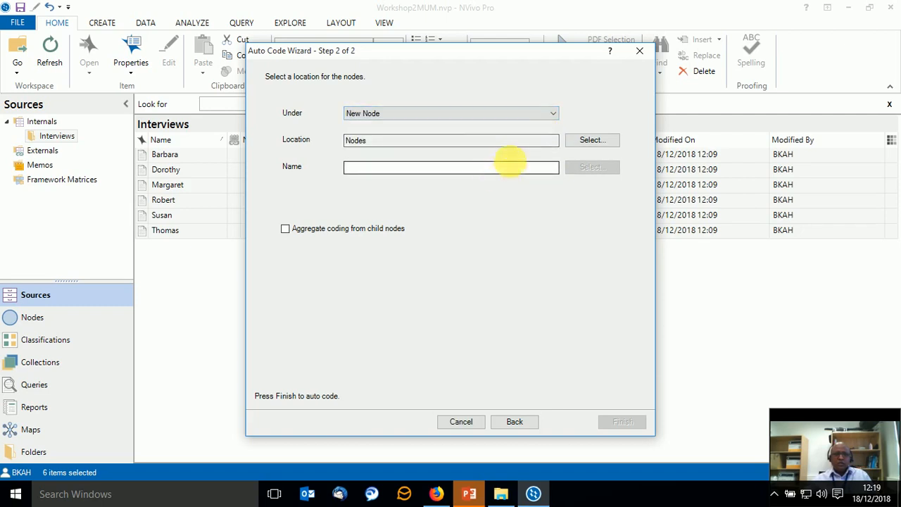
left_click(371, 169)
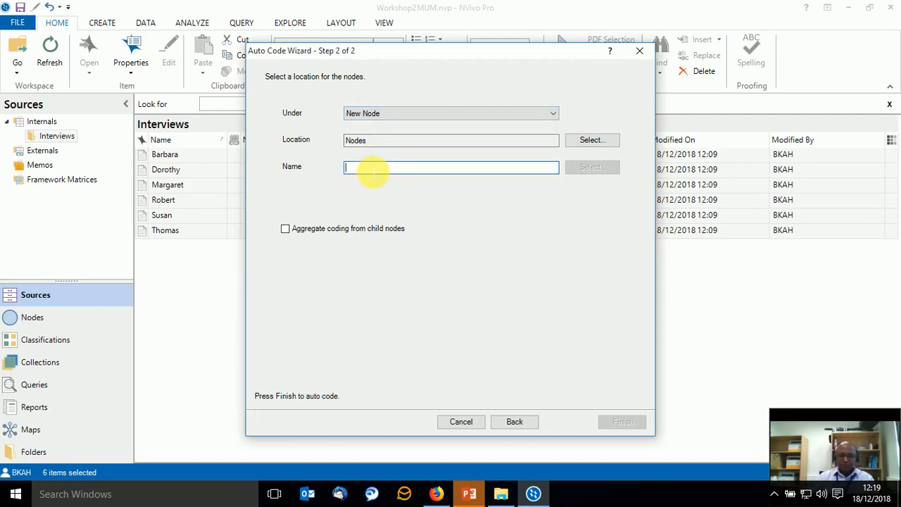
type("Interview Questions")
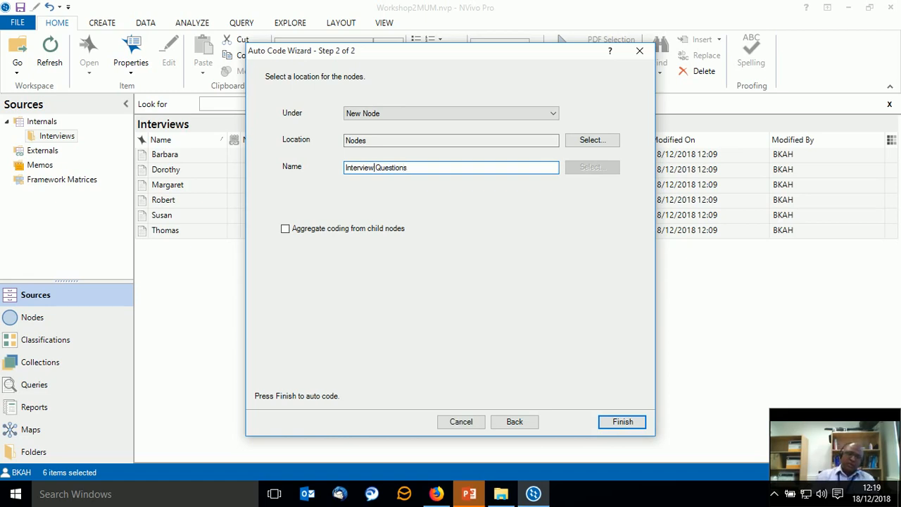
key("BackSpace")
key("BackSpace")
key("BackSpace")
key("BackSpace")
key("BackSpace")
key("BackSpace")
key("BackSpace")
key("BackSpace")
key("BackSpace")
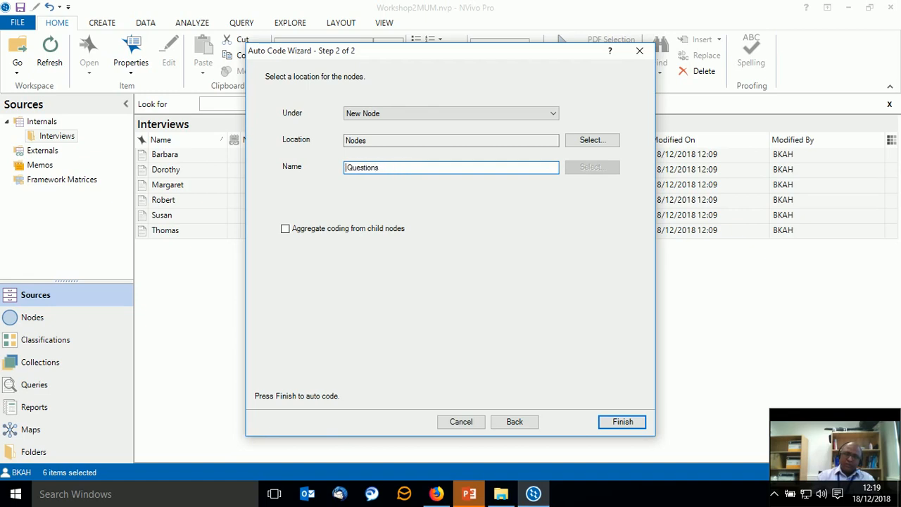
type("Research")
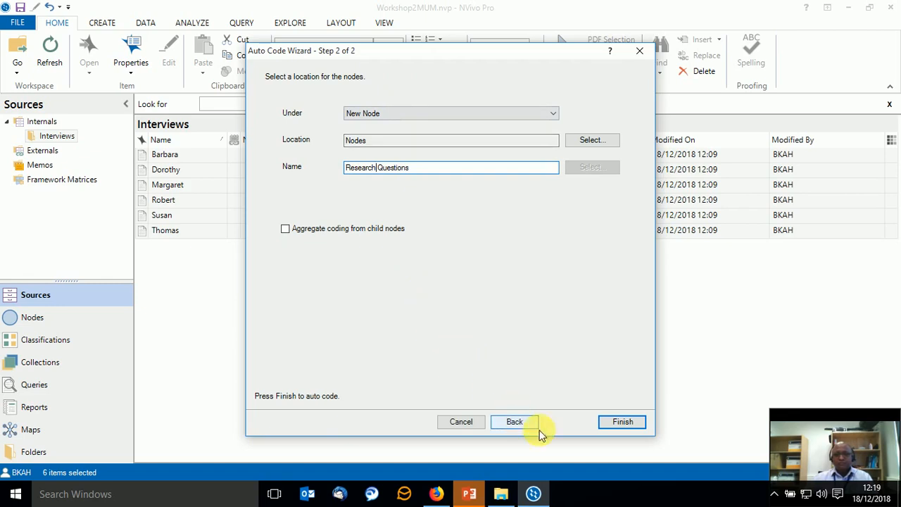
left_click(622, 422)
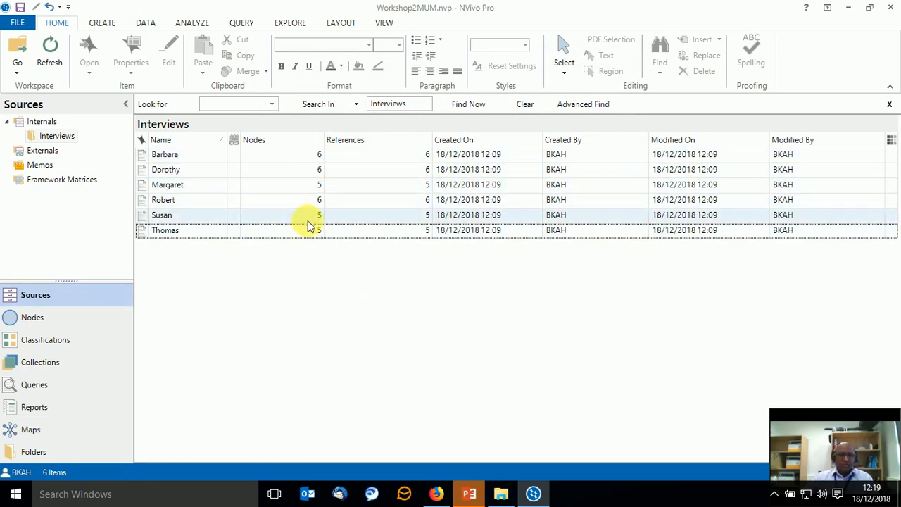
Show the project's nodes, expand Research Questions, and open the "Q.1. Connection to Down East" node.
left_click(49, 327)
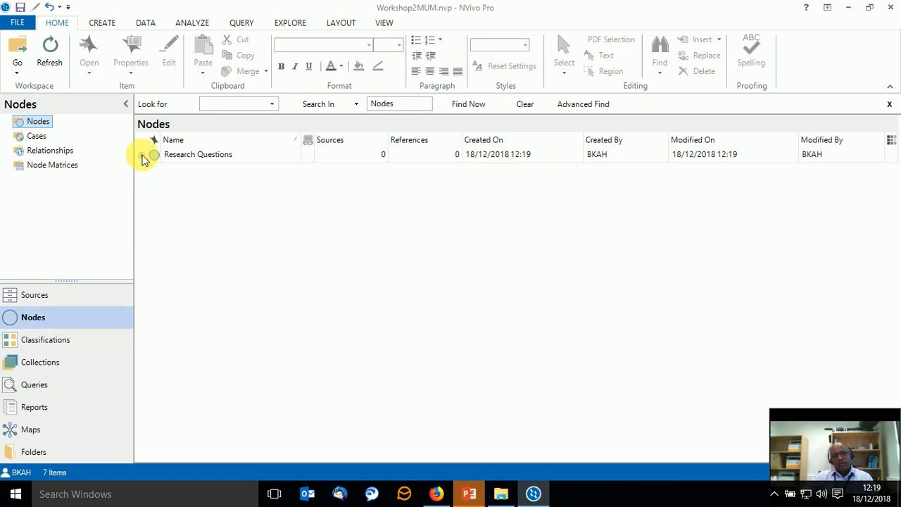
left_click(141, 156)
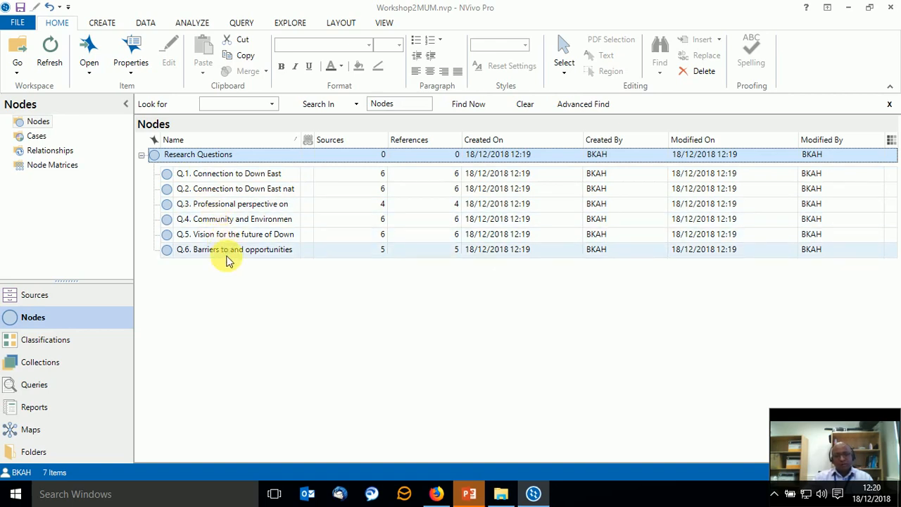
left_click(243, 176)
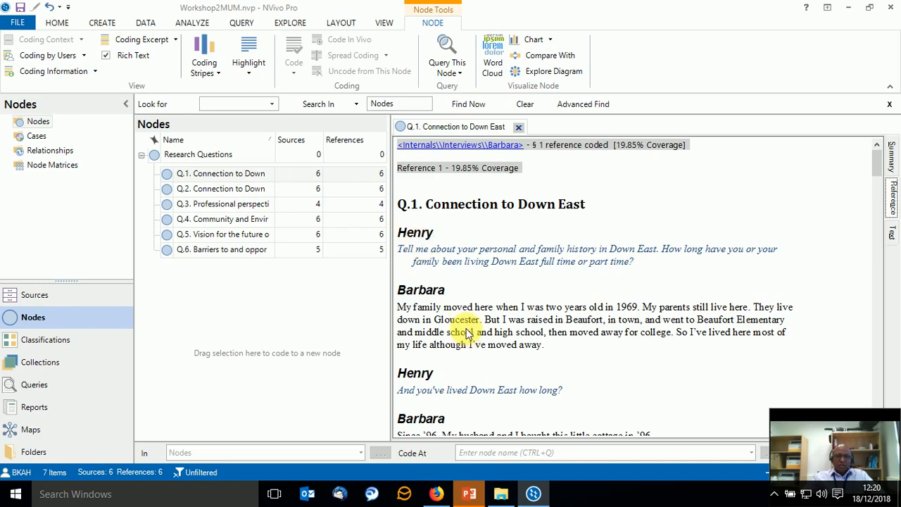
Examine the Q.1 node's coded references from interview to interview, including the source links, question heading and answers.
scroll(467, 327, "down", 3)
scroll(460, 283, "down", 5)
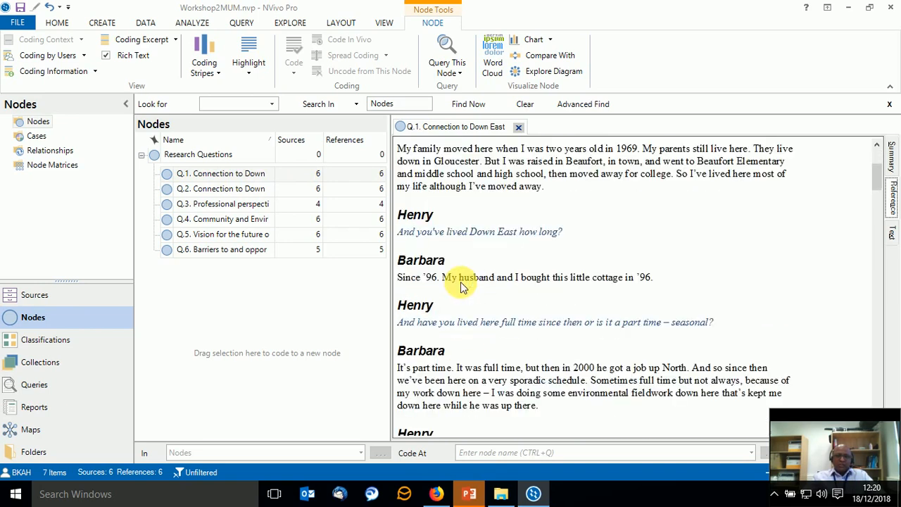
scroll(462, 286, "down", 15)
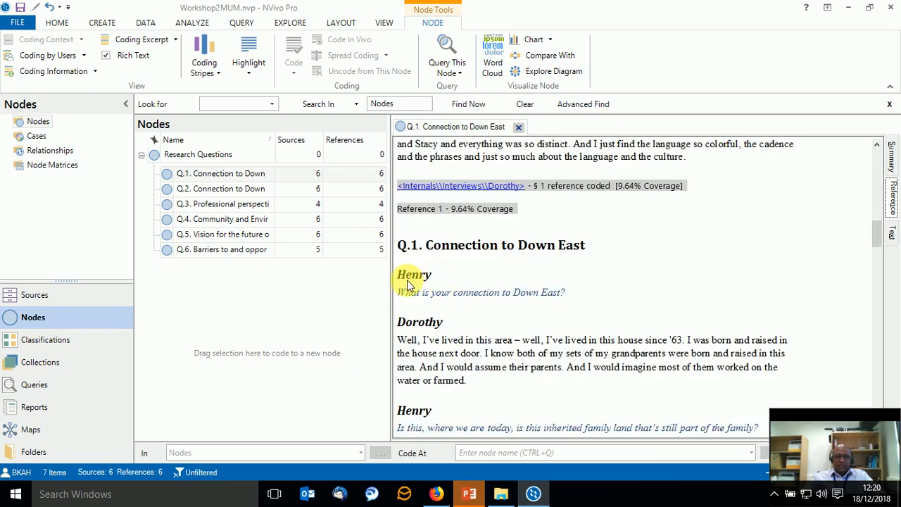
scroll(433, 324, "down", 10)
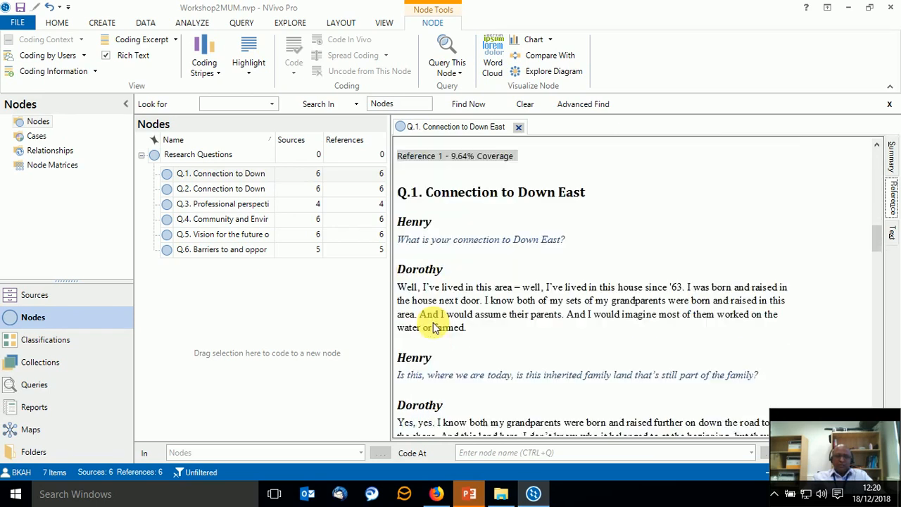
scroll(432, 326, "down", 2)
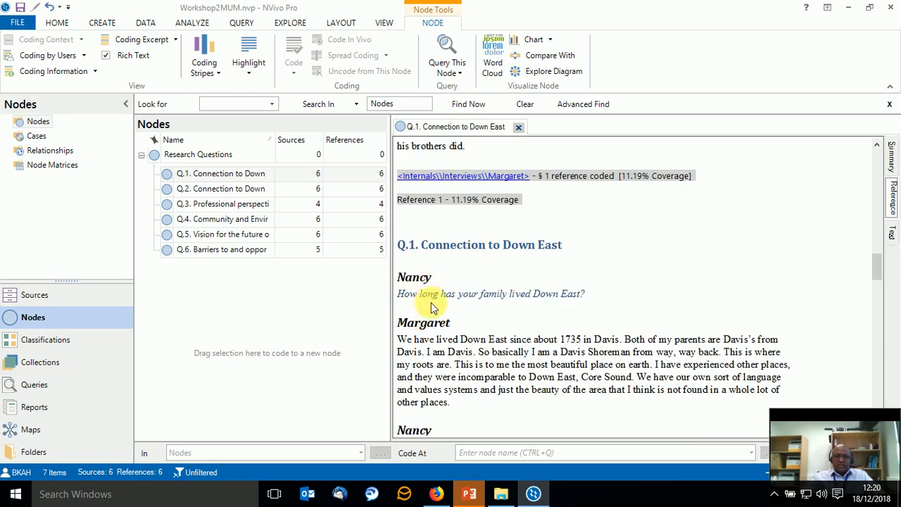
scroll(454, 361, "down", 20)
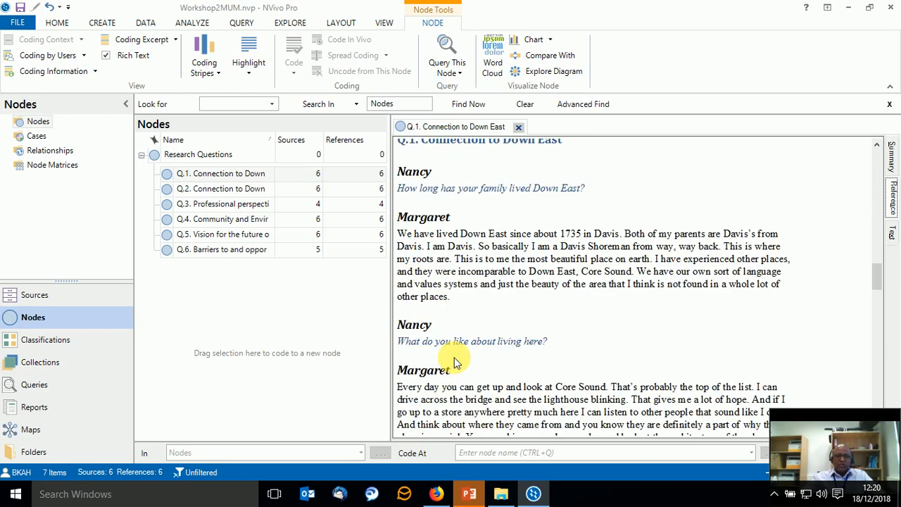
scroll(454, 356, "up", 5)
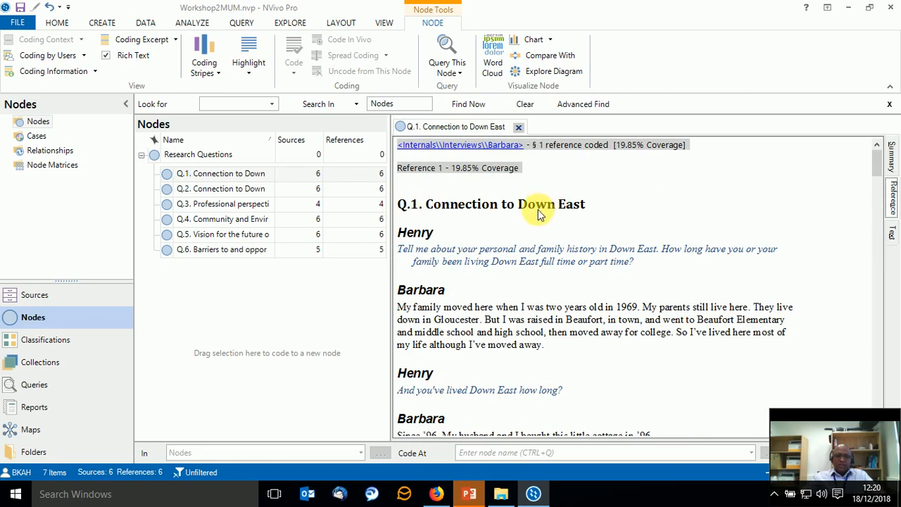
scroll(533, 275, "down", 1)
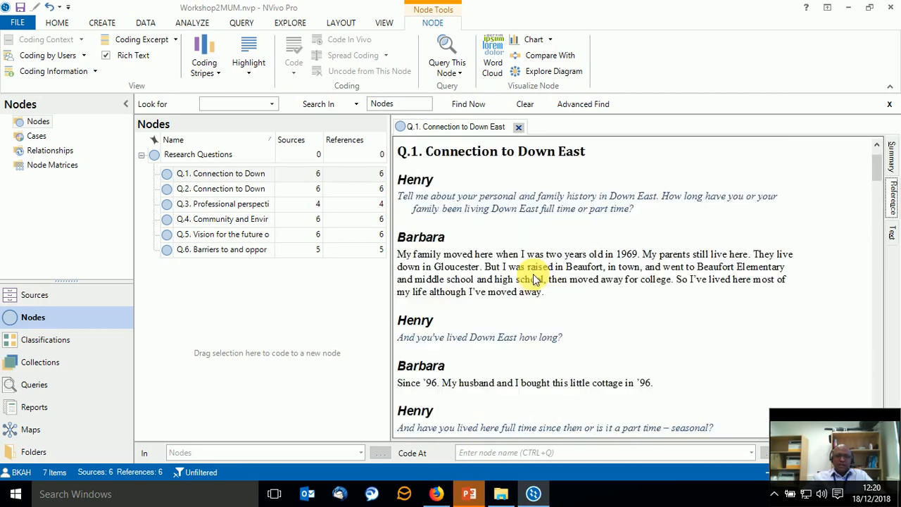
scroll(528, 271, "up", 1)
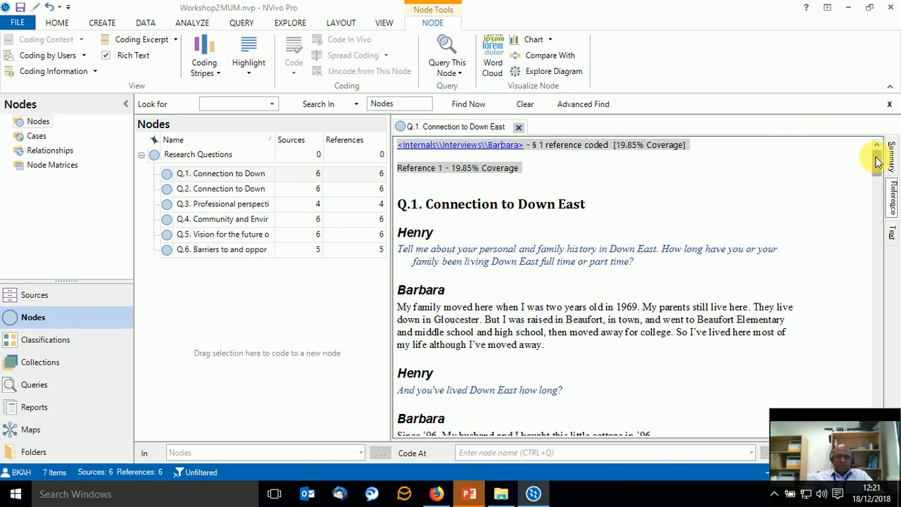
scroll(877, 161, "down", 3)
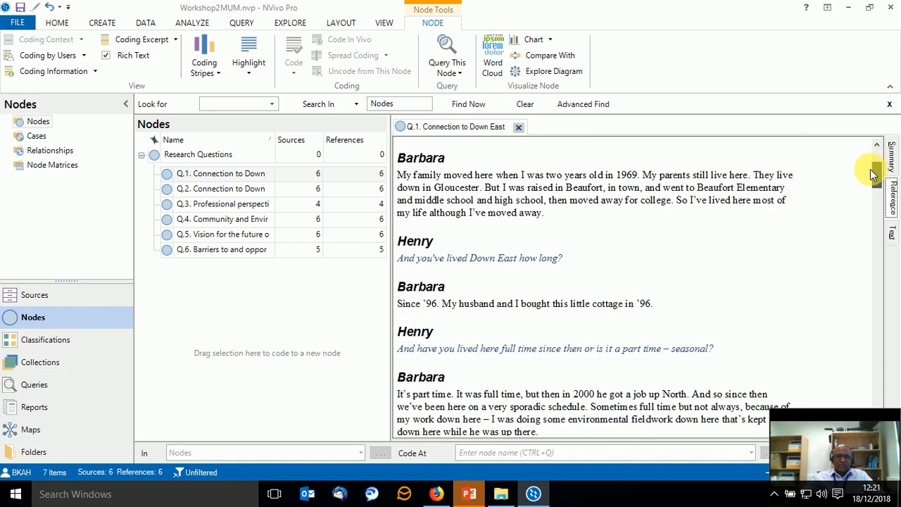
scroll(877, 162, "up", 3)
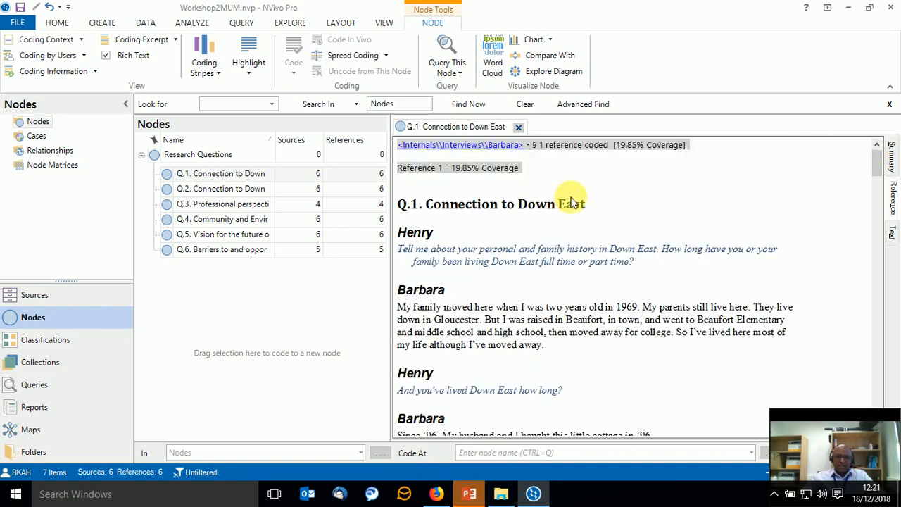
left_click_drag(574, 204, 392, 207)
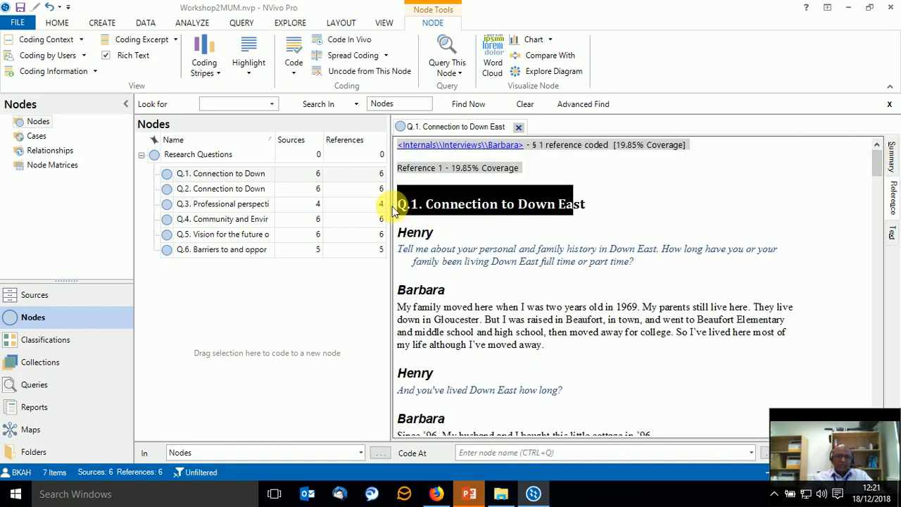
mouse_move(877, 161)
left_mouse_down()
mouse_move(894, 306)
mouse_move(894, 422)
mouse_move(876, 149)
left_mouse_up()
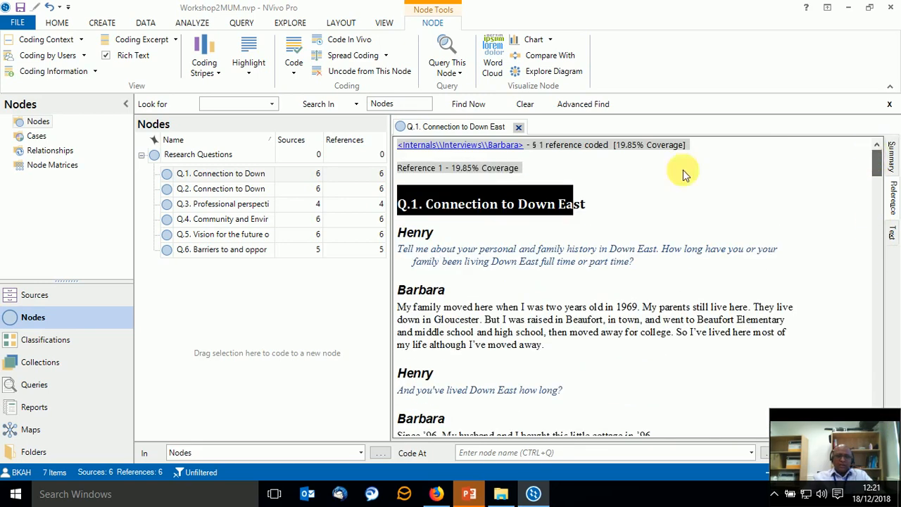
Read the first interview's questions and answers coded at the Q.1 node, through to the end of its reference.
left_click(641, 192)
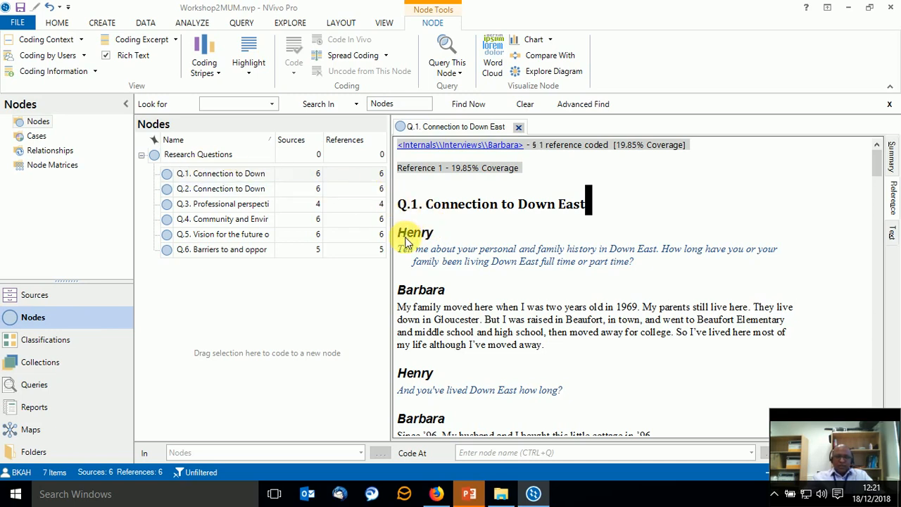
scroll(410, 362, "down", 1)
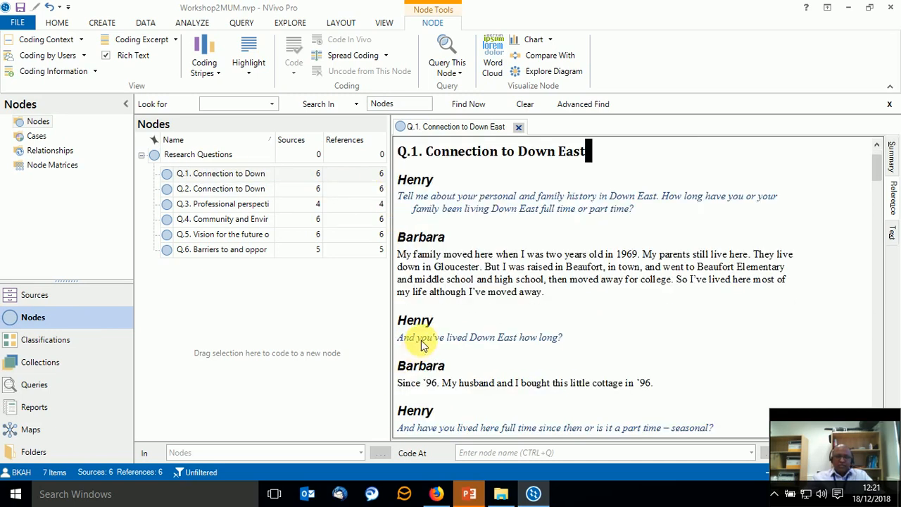
scroll(496, 339, "down", 1)
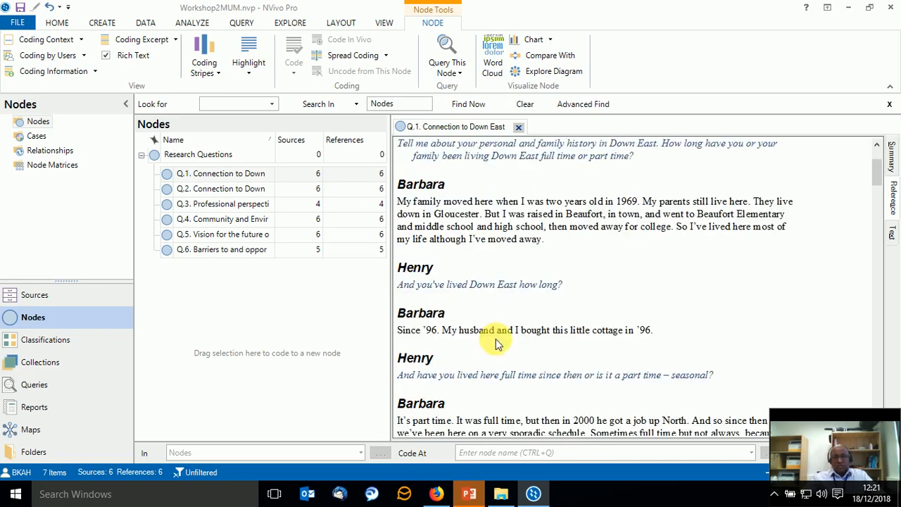
scroll(495, 339, "up", 2)
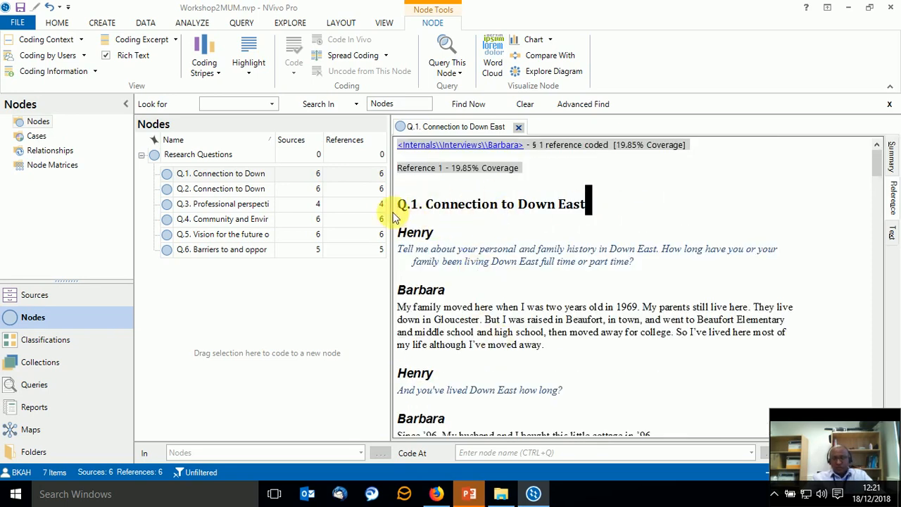
scroll(503, 338, "down", 2)
scroll(450, 325, "down", 1)
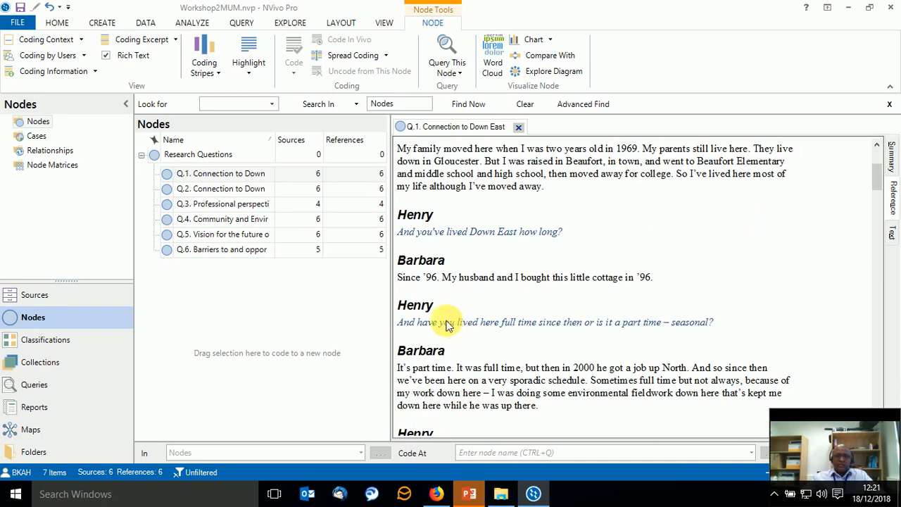
scroll(432, 320, "down", 1)
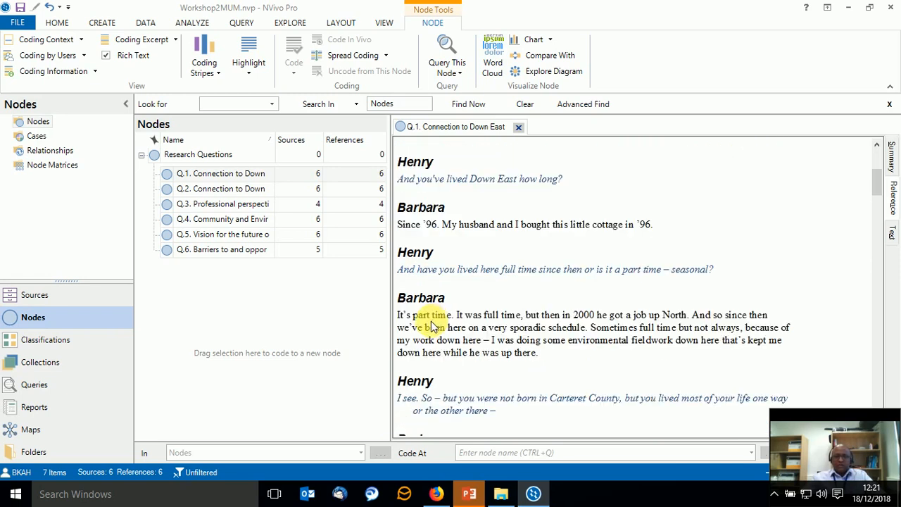
scroll(450, 352, "down", 2)
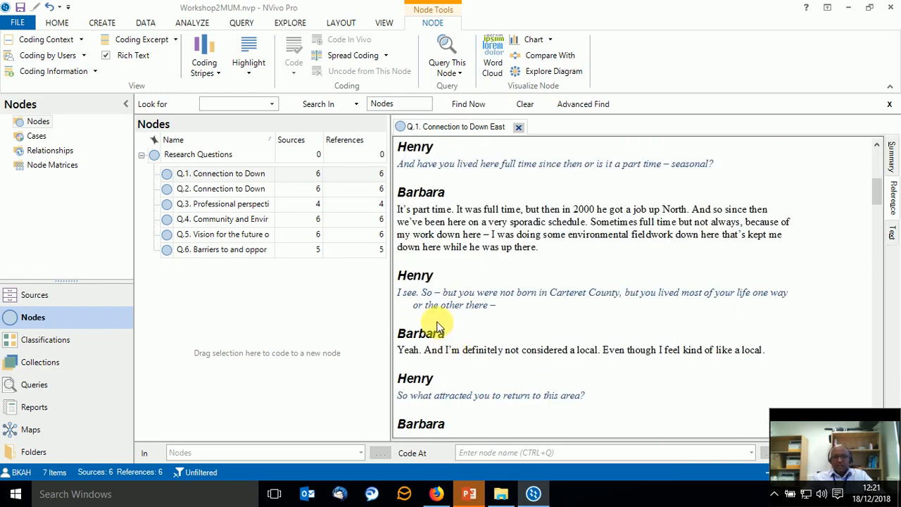
scroll(433, 328, "down", 4)
scroll(437, 338, "down", 2)
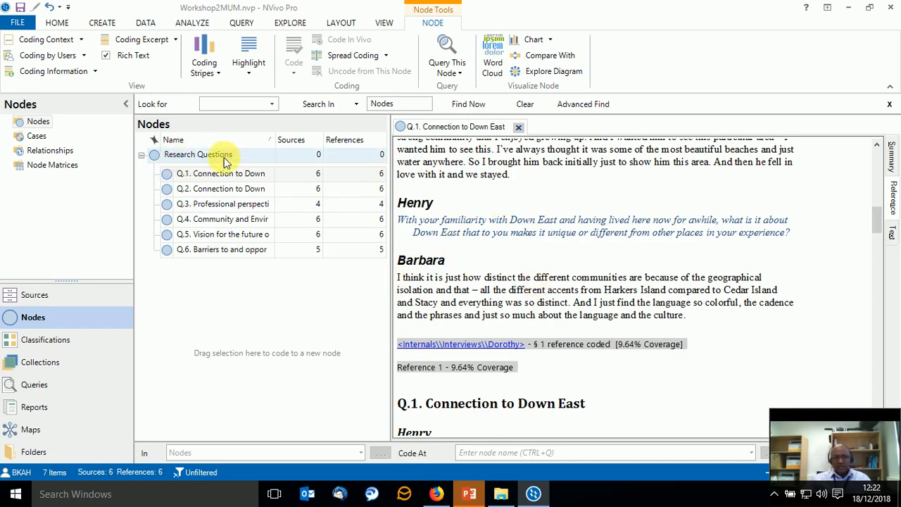
Examine the second interview's reference at the Q.1 node, comparing its source link, question heading and answers with the neighbouring interviews.
scroll(603, 354, "down", 1)
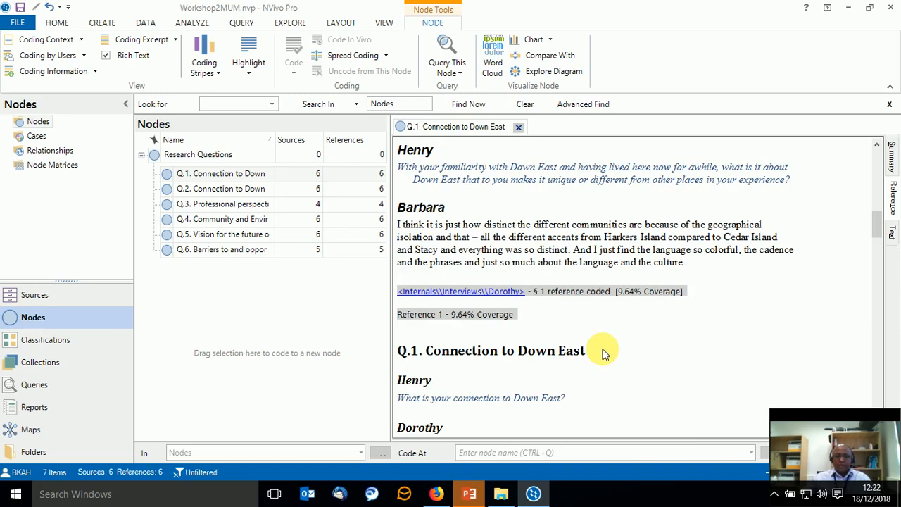
scroll(597, 354, "down", 1)
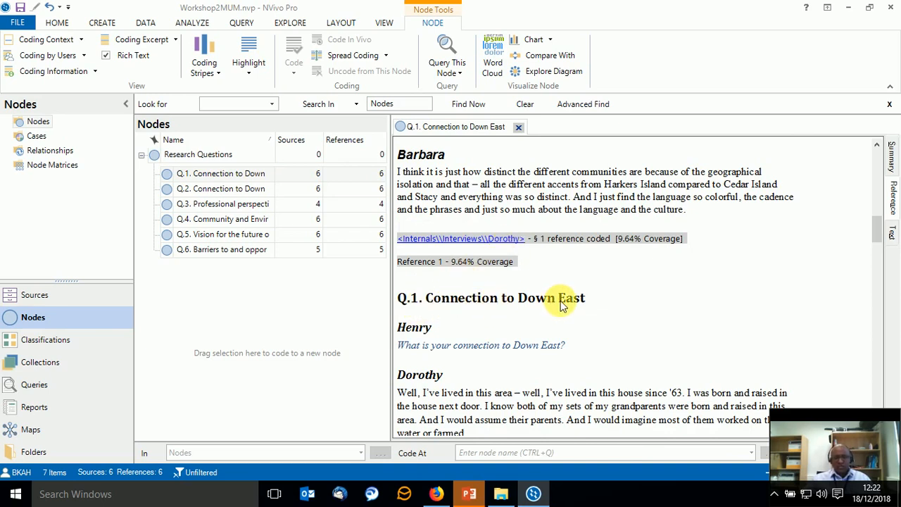
scroll(561, 304, "down", 5)
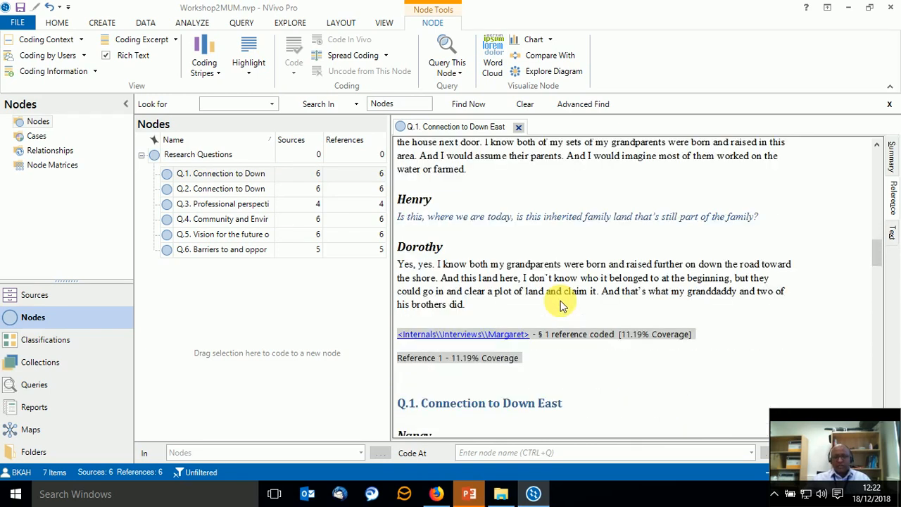
scroll(468, 278, "up", 3)
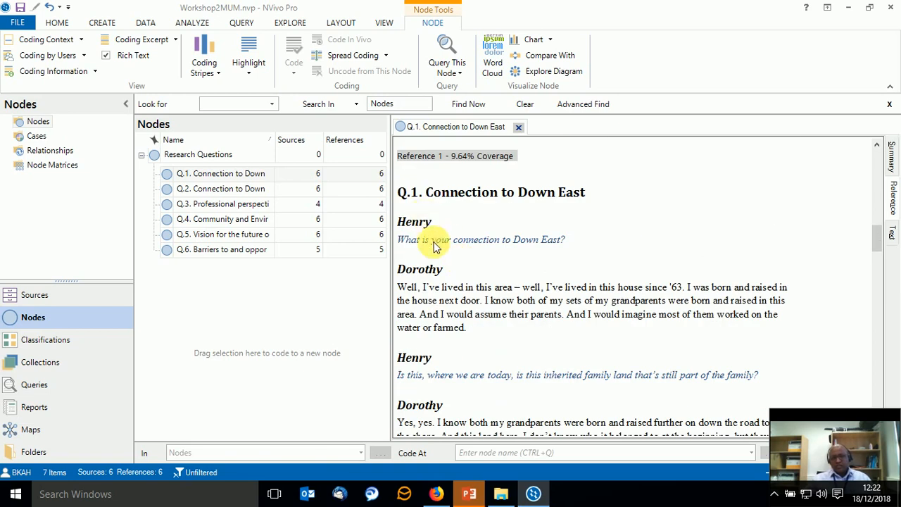
scroll(452, 252, "up", 3)
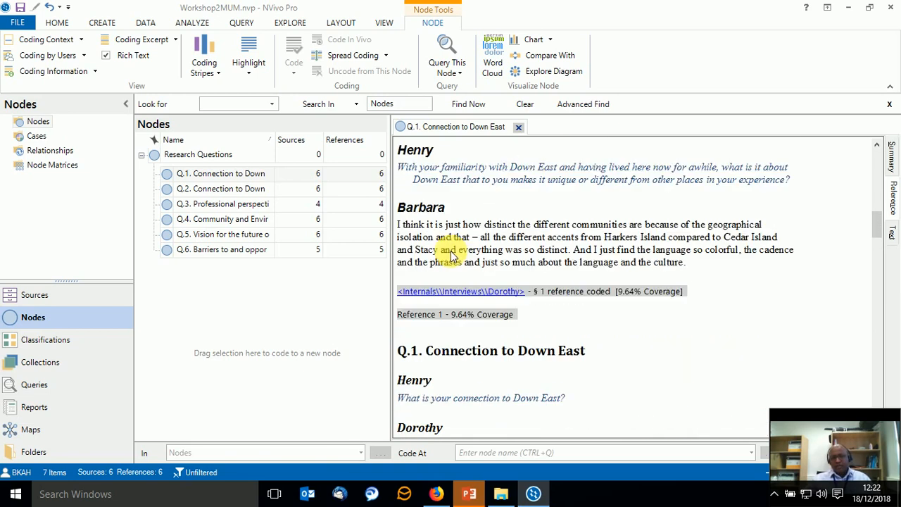
scroll(452, 252, "down", 7)
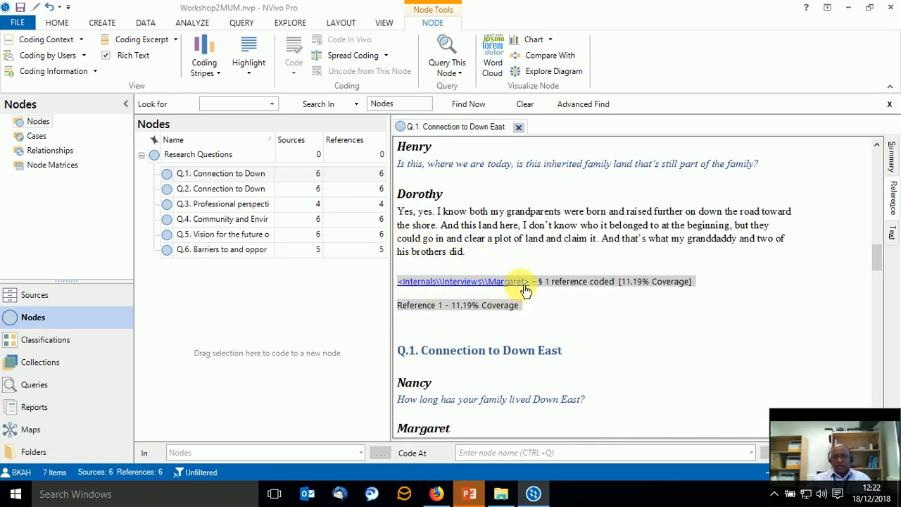
scroll(496, 293, "down", 3)
scroll(481, 304, "up", 7)
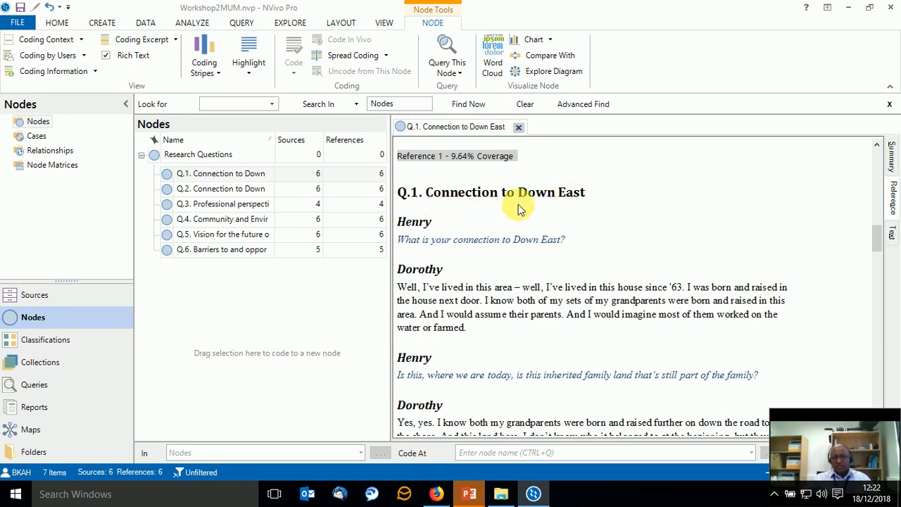
Review the Q.1 references from the third to the fifth interview, including each source link, heading, interviewer question and answer.
scroll(614, 202, "down", 4)
scroll(518, 328, "down", 2)
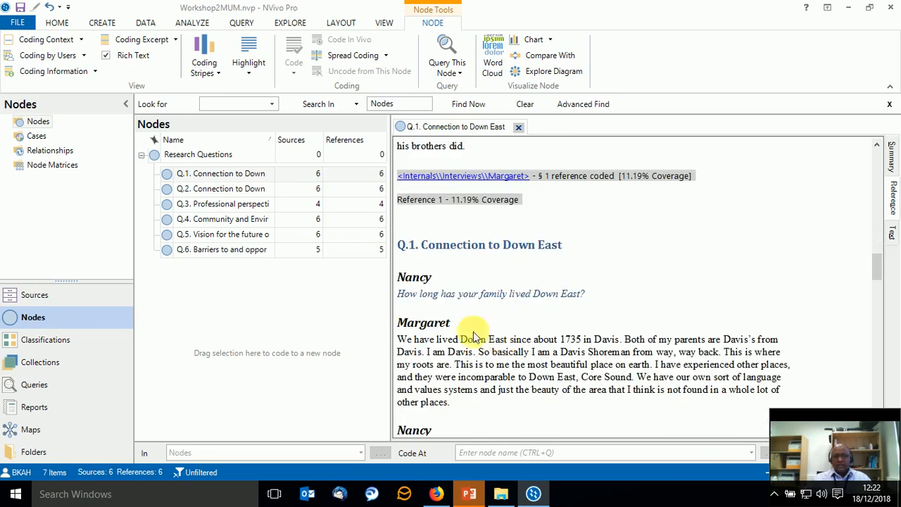
scroll(443, 338, "up", 1)
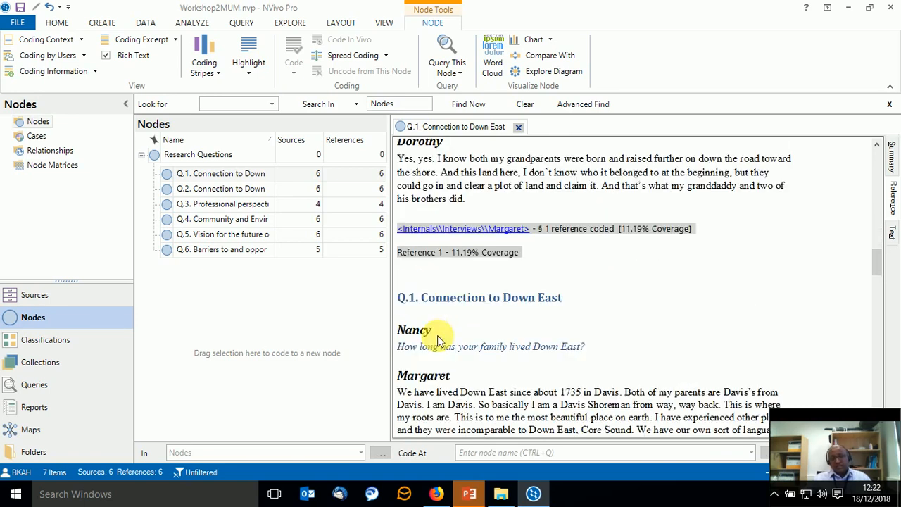
scroll(477, 352, "down", 2)
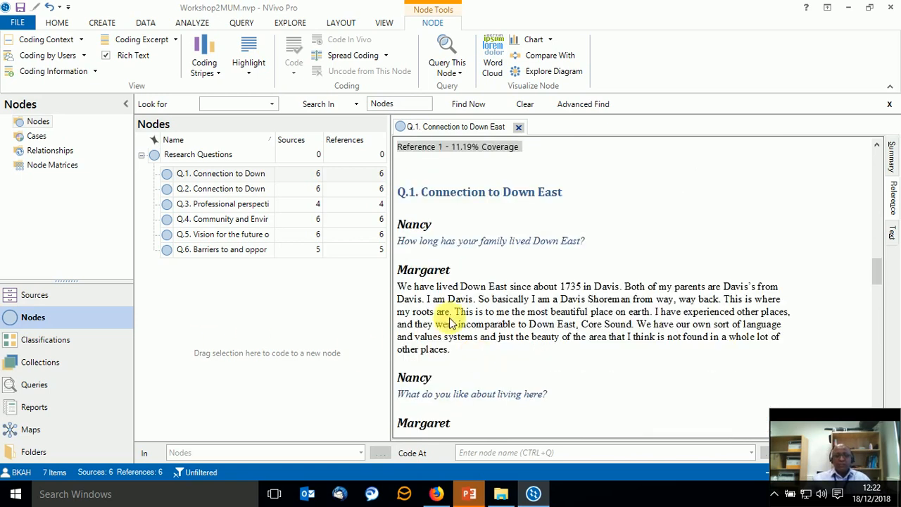
scroll(440, 280, "down", 3)
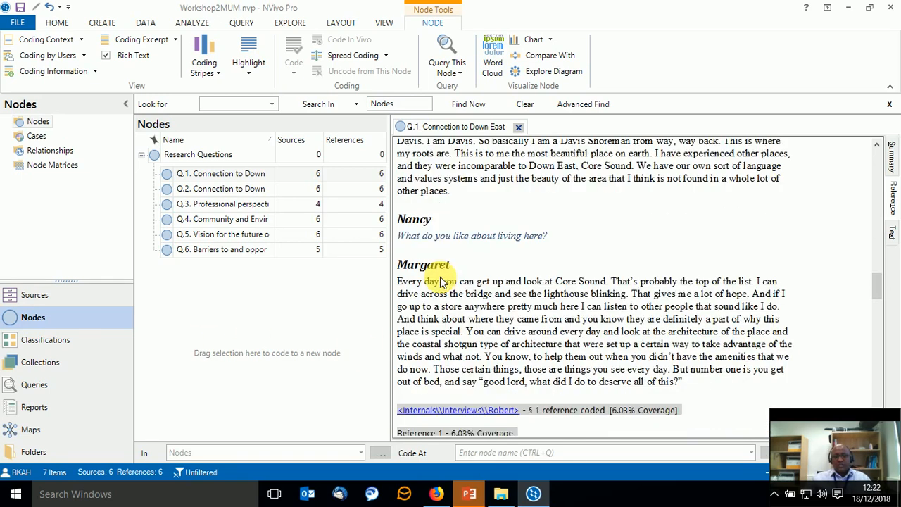
scroll(453, 268, "down", 1)
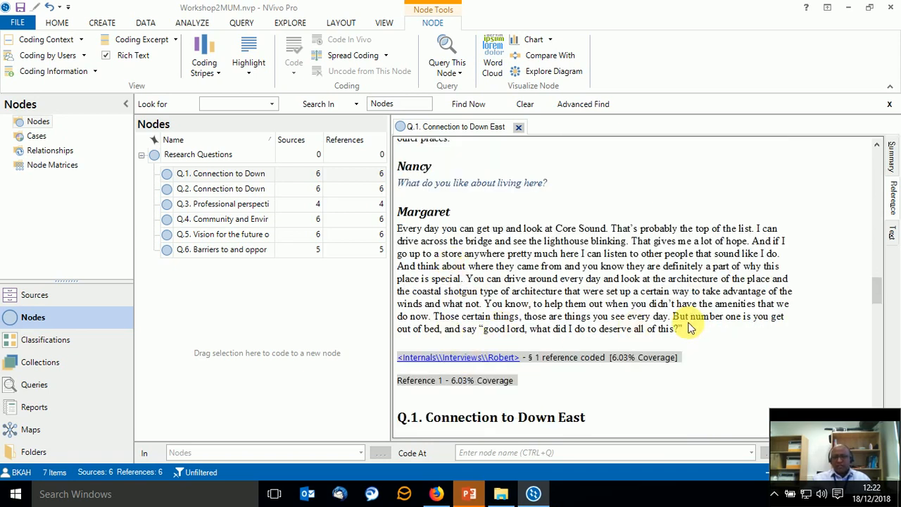
scroll(689, 328, "down", 1)
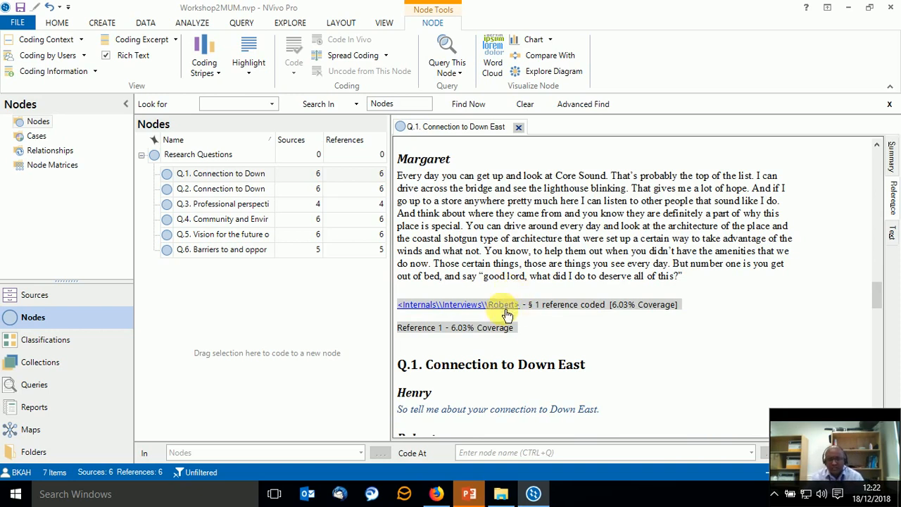
scroll(514, 296, "down", 3)
scroll(485, 321, "down", 2)
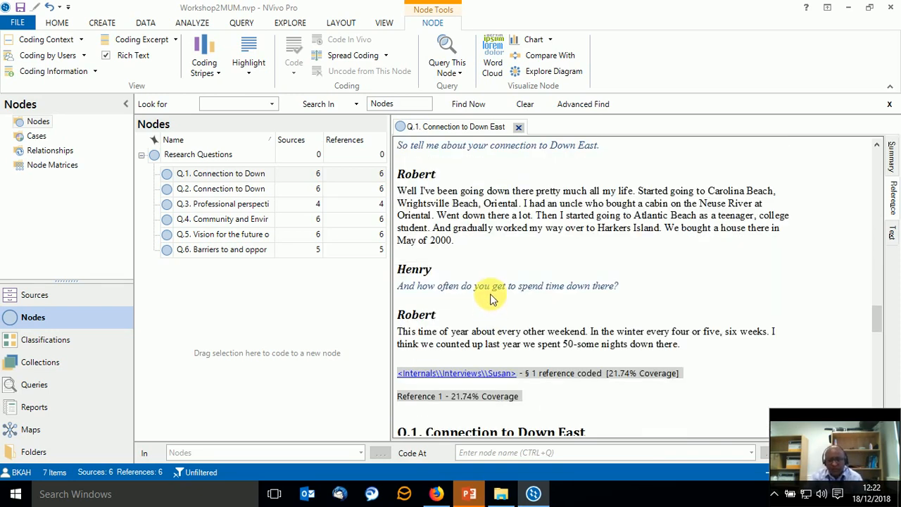
scroll(490, 296, "down", 1)
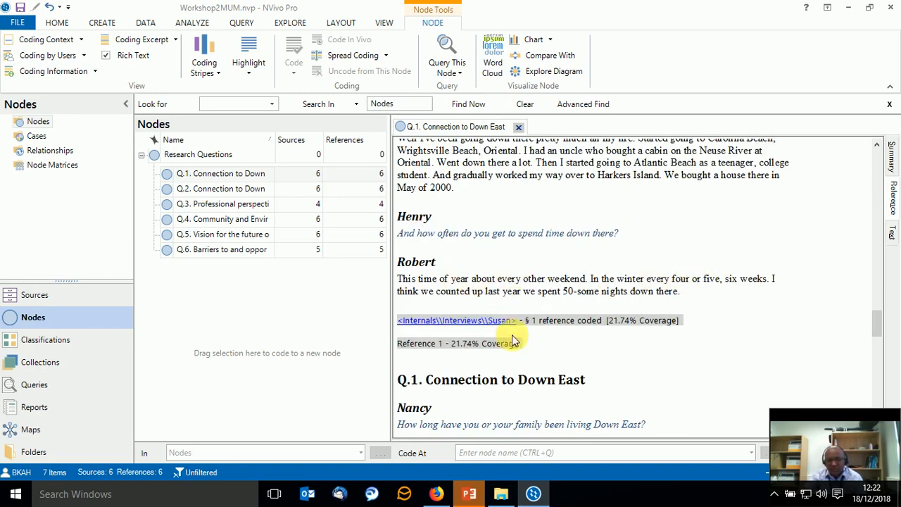
scroll(535, 341, "down", 4)
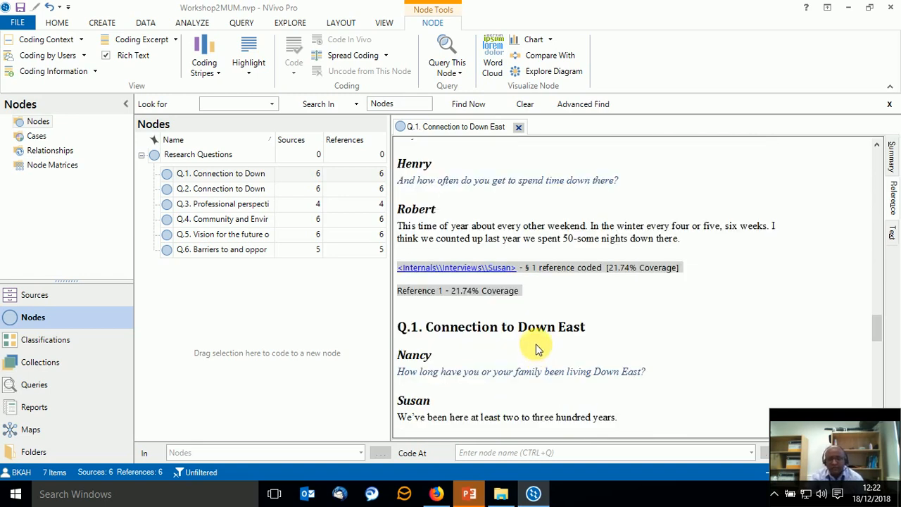
scroll(535, 340, "down", 5)
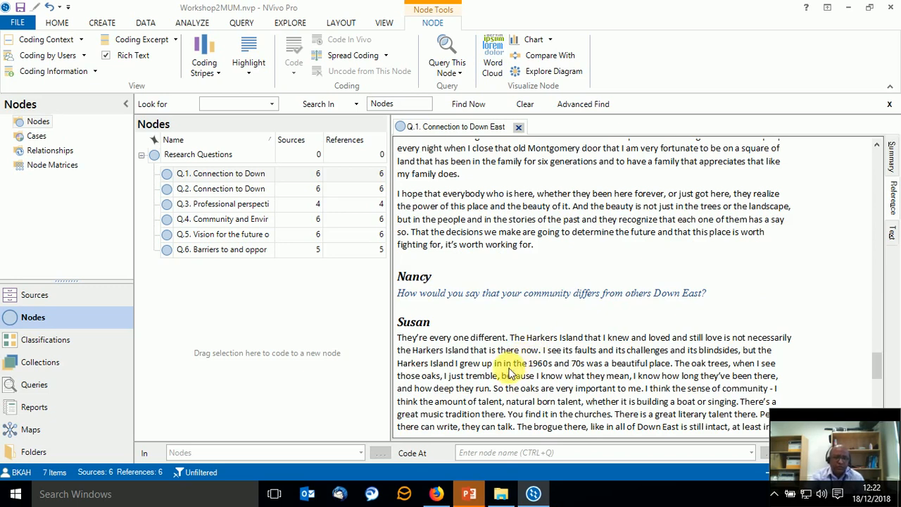
scroll(479, 262, "down", 1)
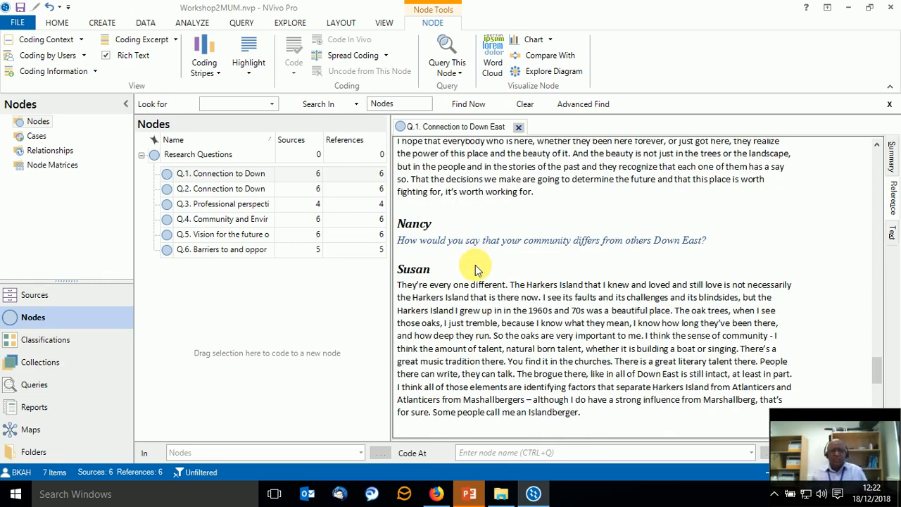
Close the Q.1 node, open the "Q.2. Connection to Down East natural environment" node and review its first coded references.
left_click(518, 130)
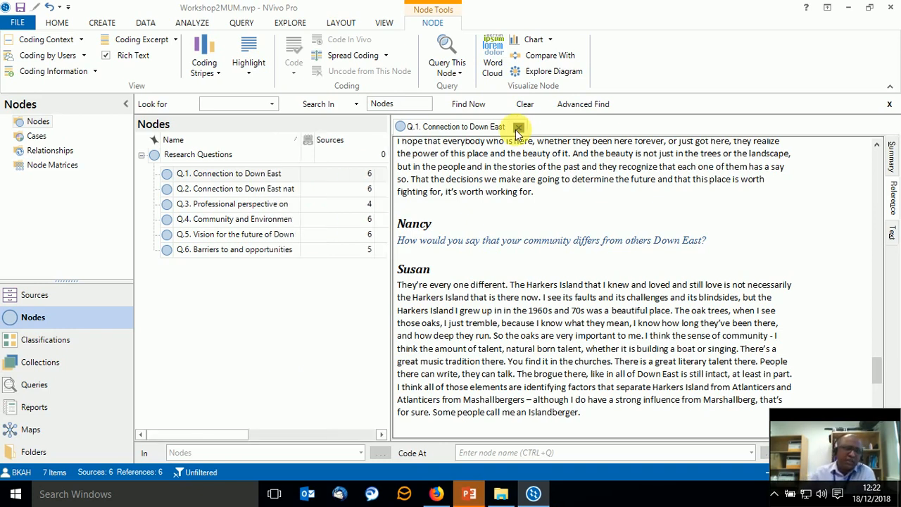
left_click(239, 194)
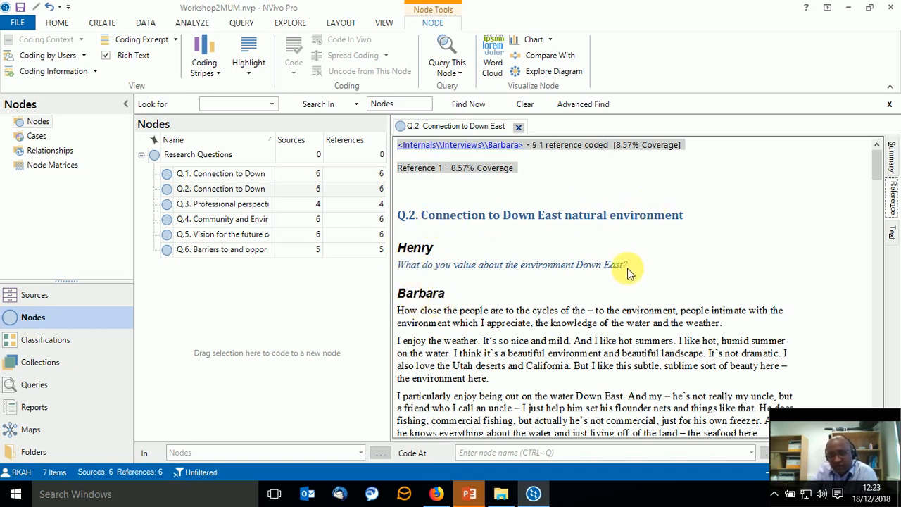
scroll(422, 303, "down", 2)
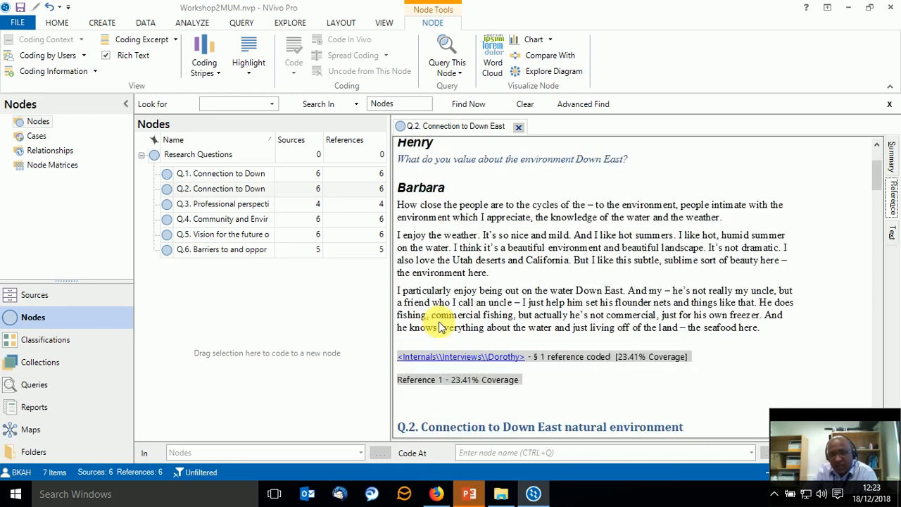
scroll(452, 291, "up", 1)
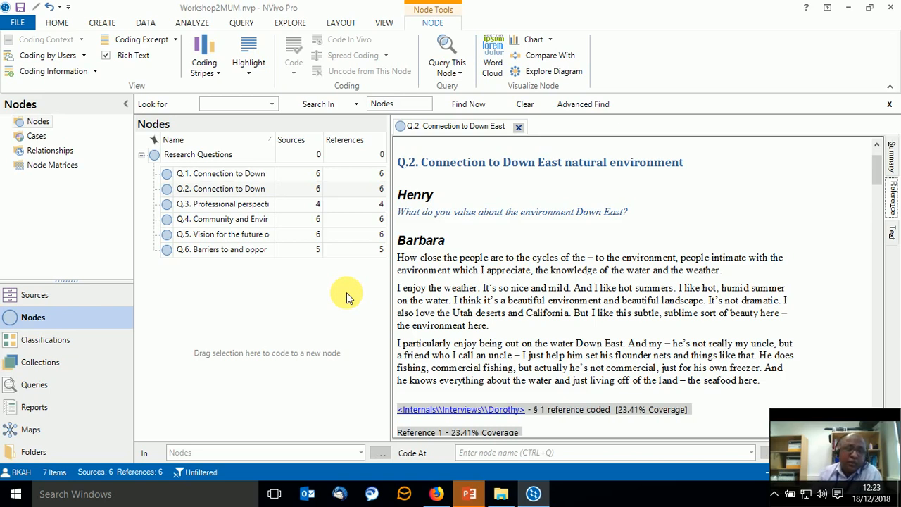
Show the Interviews folder in the project's sources, close the Q.2 node and open the first interview.
left_click(56, 28)
left_click(241, 24)
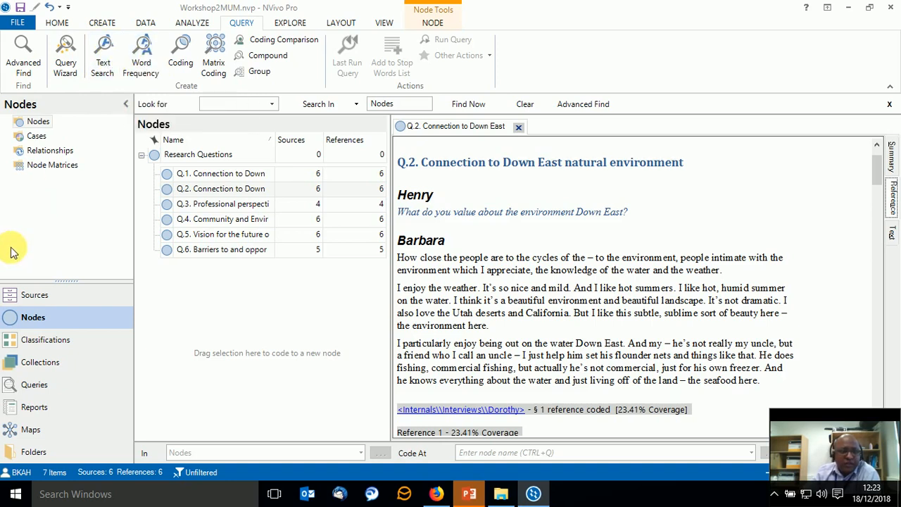
left_click(28, 295)
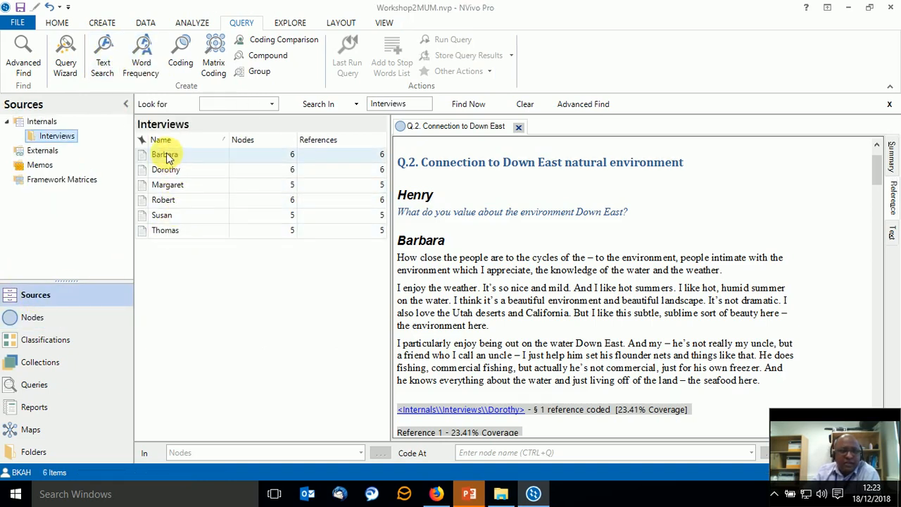
left_click(168, 156)
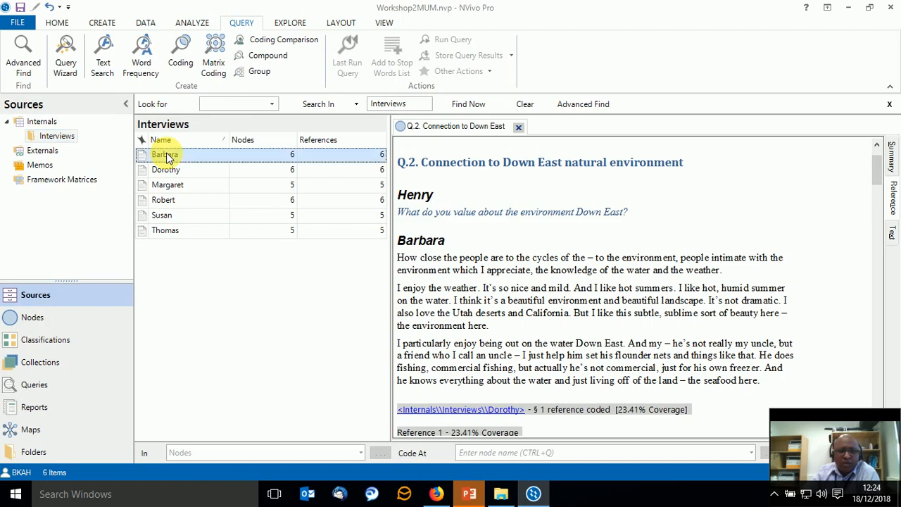
left_click(519, 127)
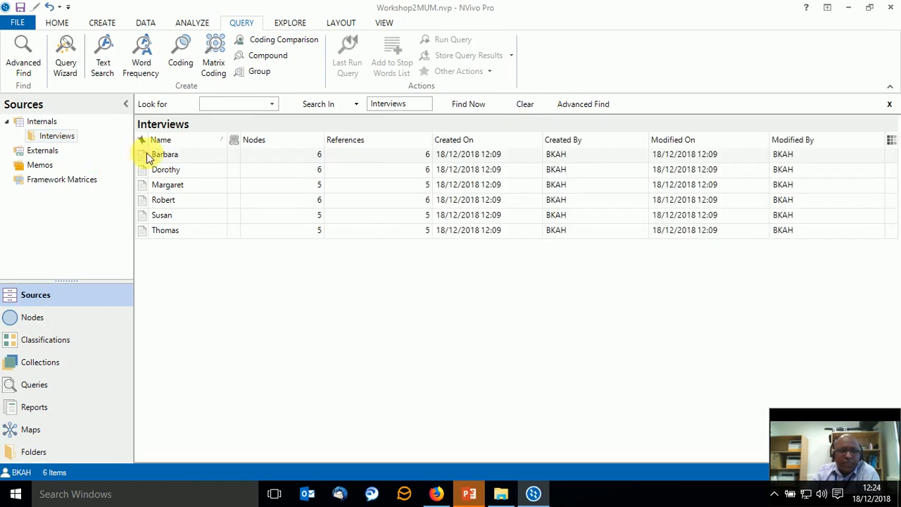
double_click(171, 156)
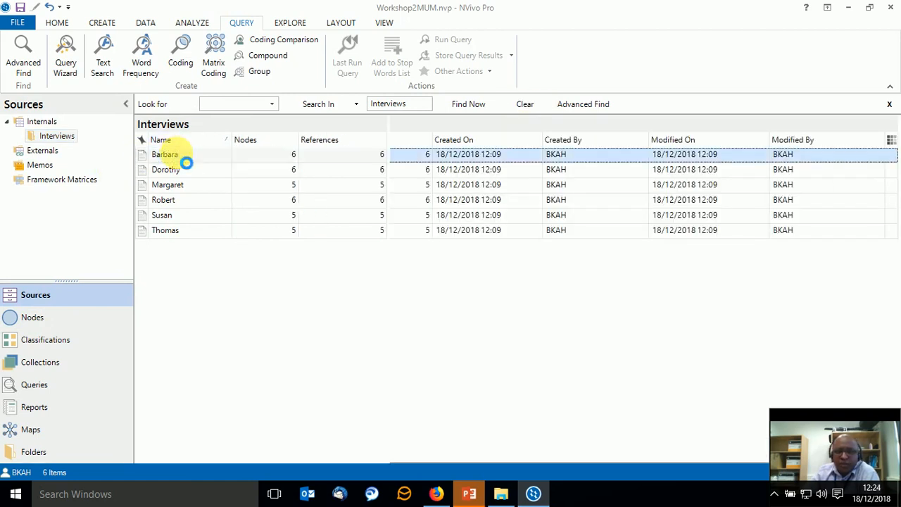
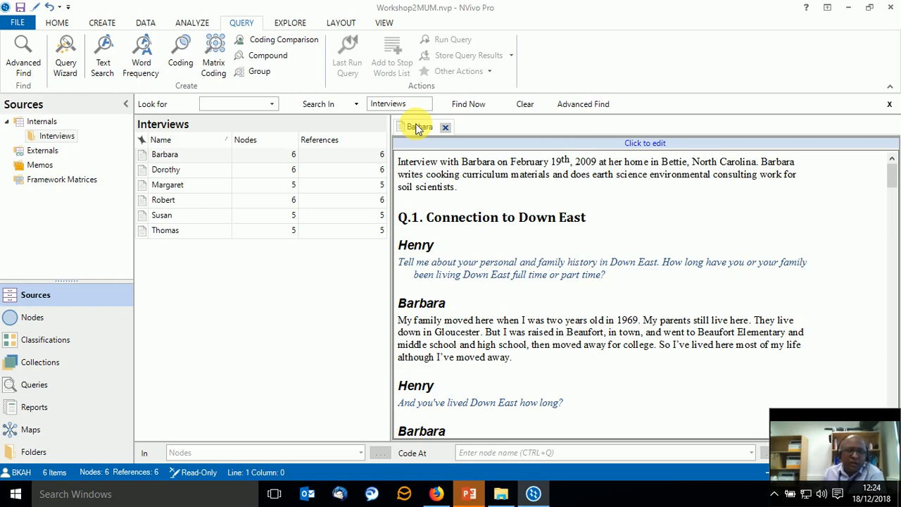
Start a Word Frequency query and choose to search only selected project items.
left_click(143, 68)
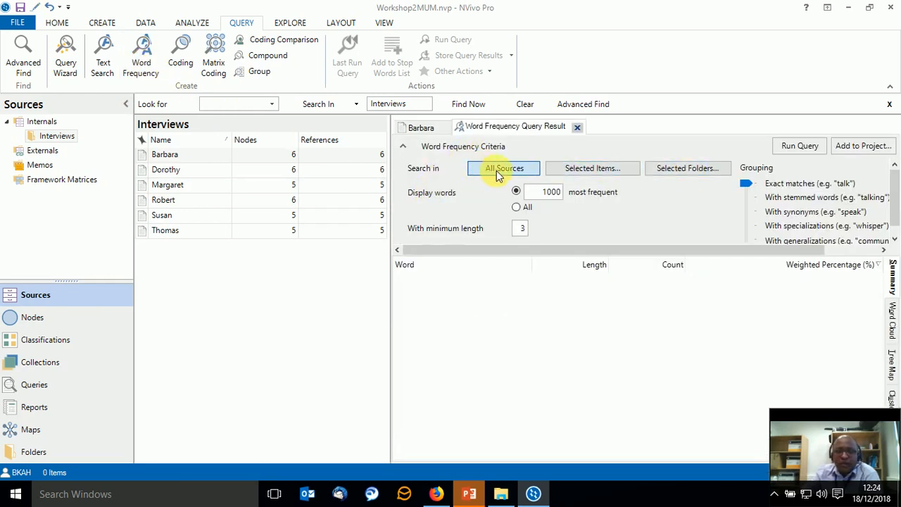
left_click(579, 170)
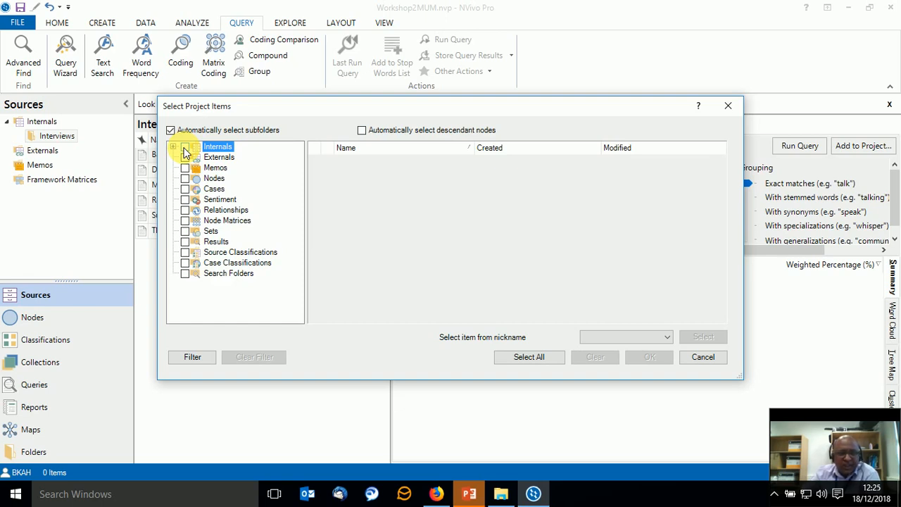
left_click(185, 148)
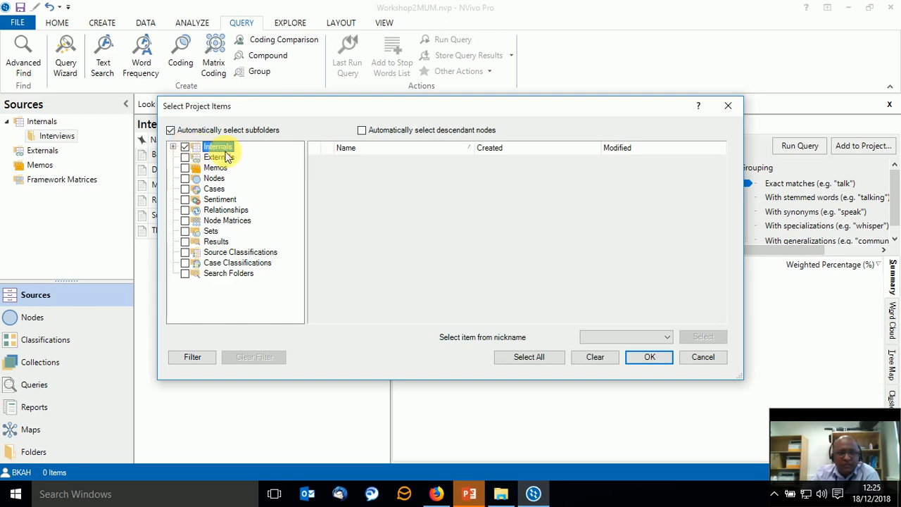
double_click(199, 148)
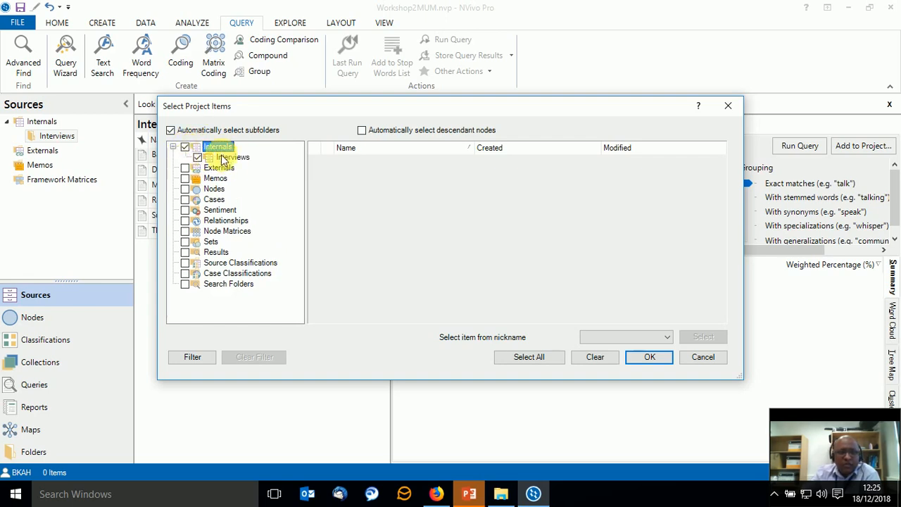
left_click(185, 147)
left_click(173, 146)
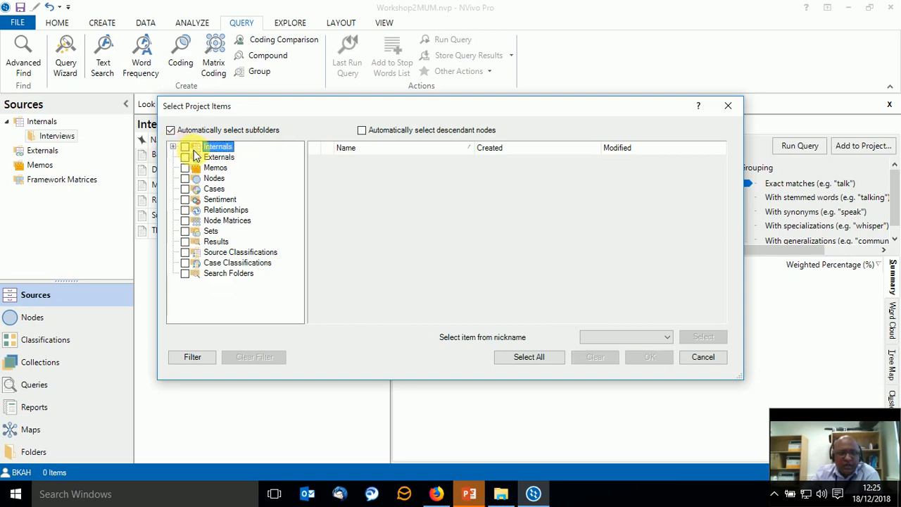
left_click(185, 148)
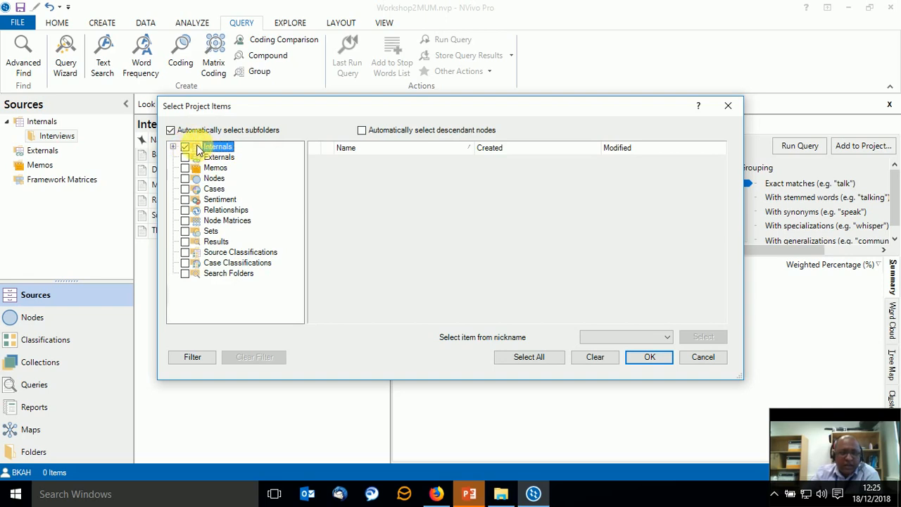
left_click(173, 146)
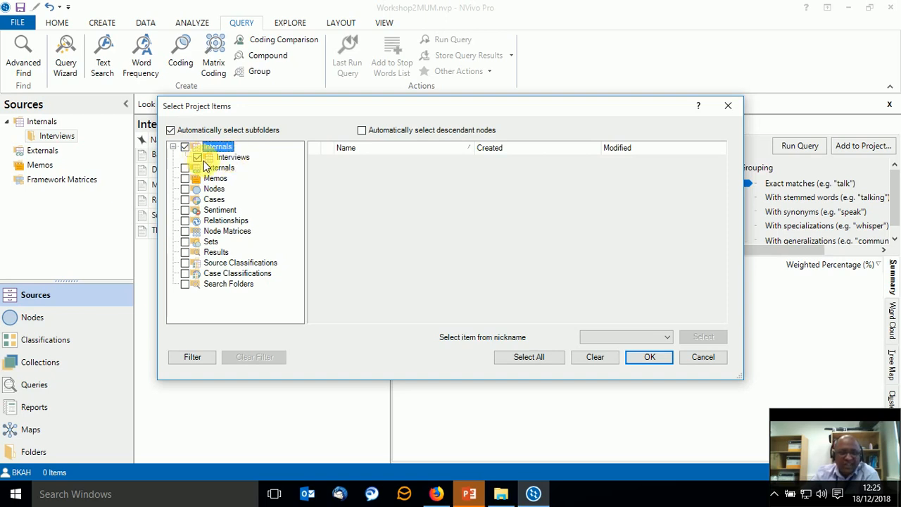
left_click(215, 159)
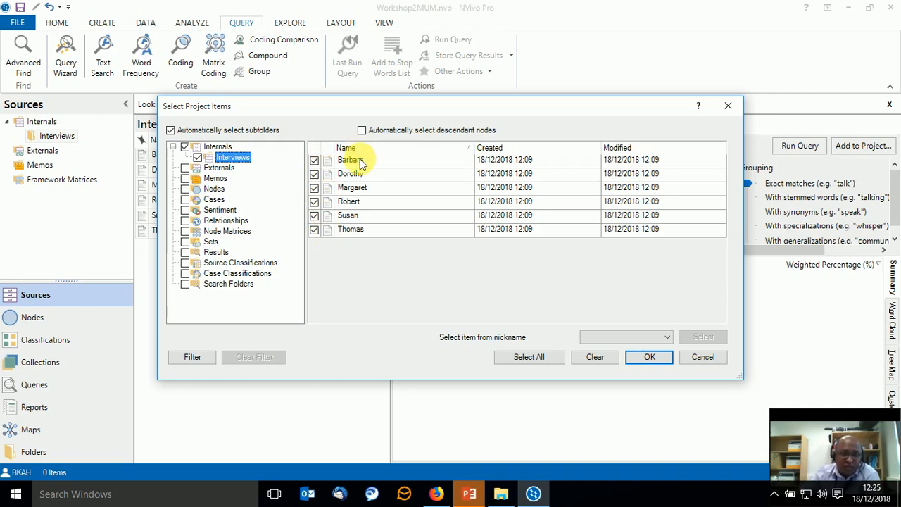
left_click(198, 158)
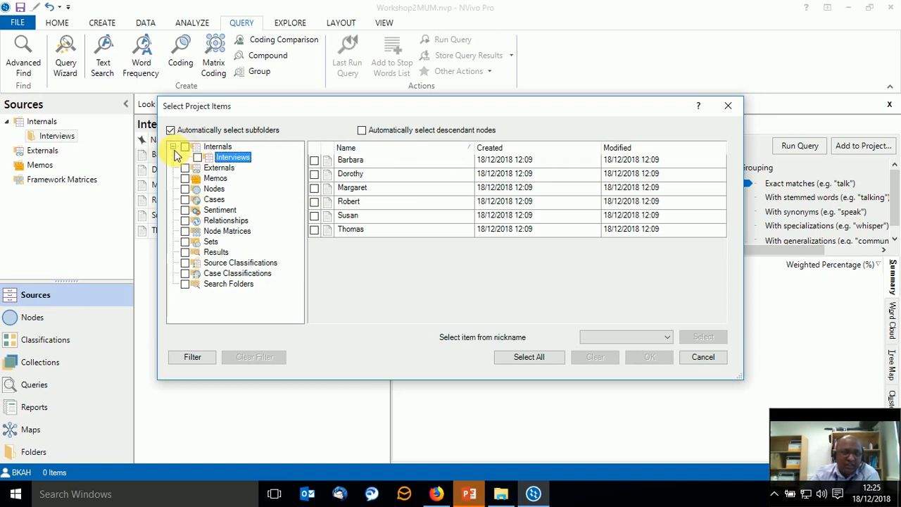
left_click(173, 146)
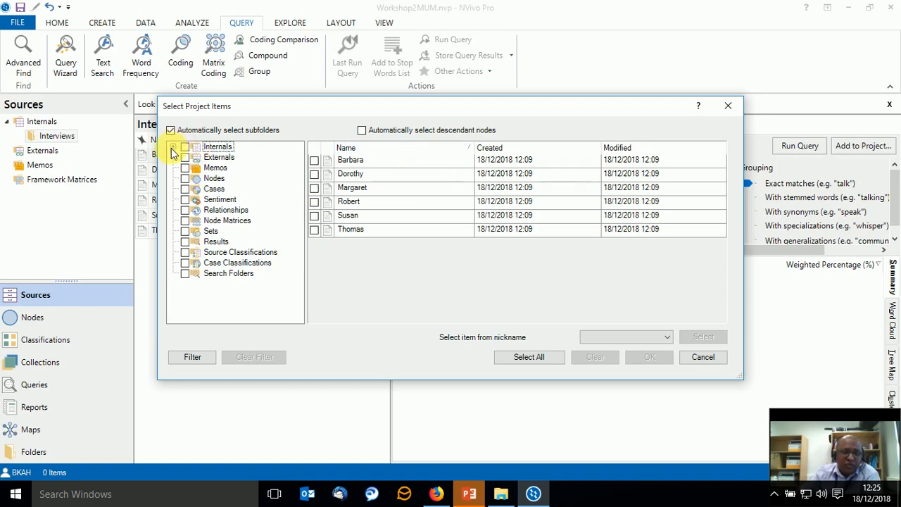
left_click(198, 148)
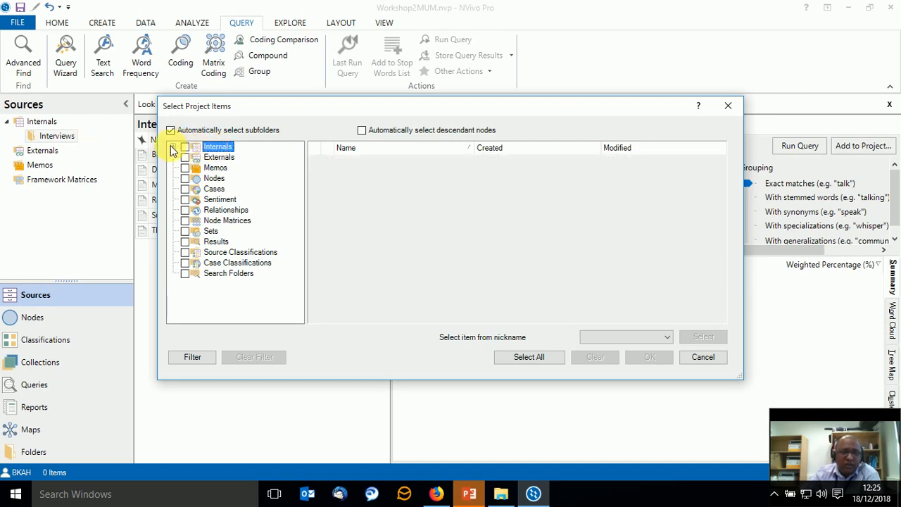
Limit the query to the Internals sources, including all six interviews in the Interviews subfolder.
left_click(173, 147)
left_click(218, 157)
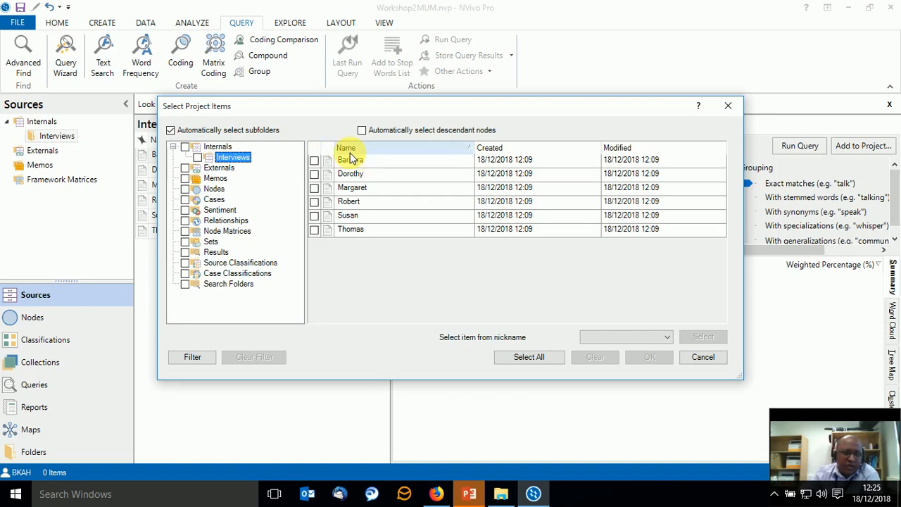
left_click(185, 148)
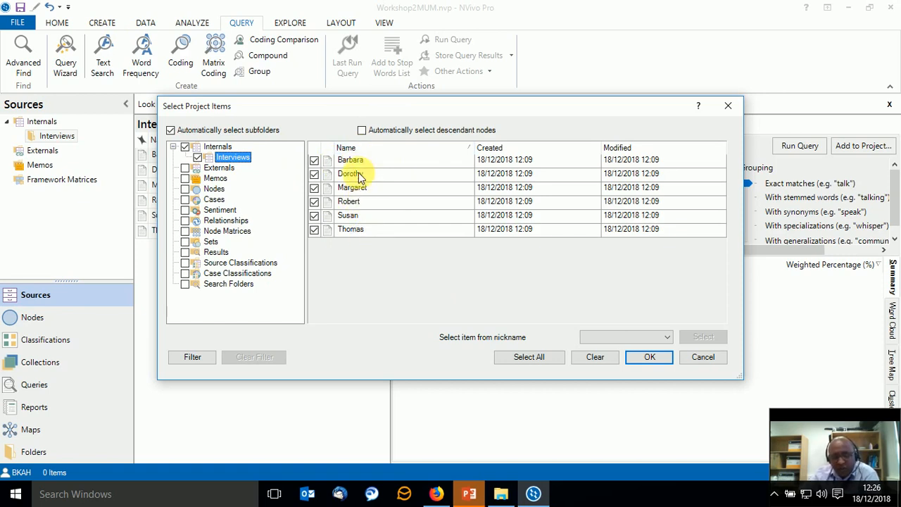
left_click(649, 357)
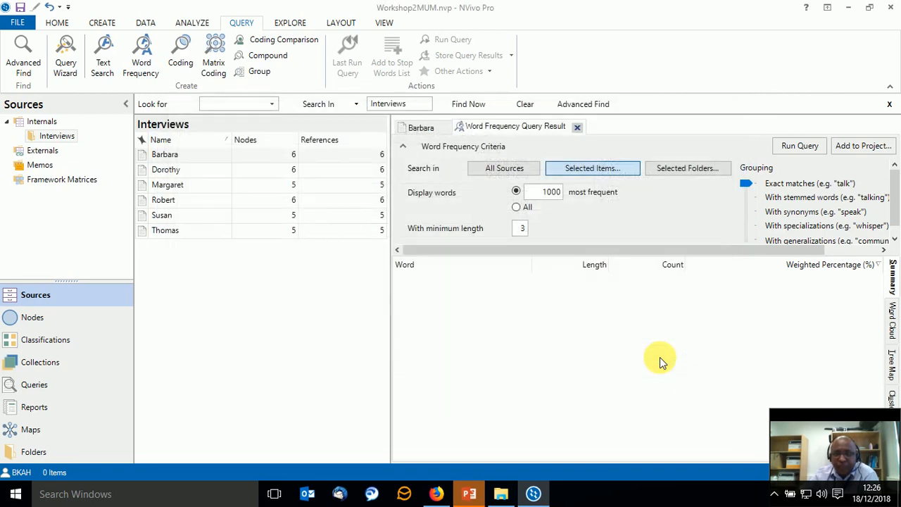
Run the Word Frequency query for the 1000 most frequent words and review the resulting word list.
left_click(796, 147)
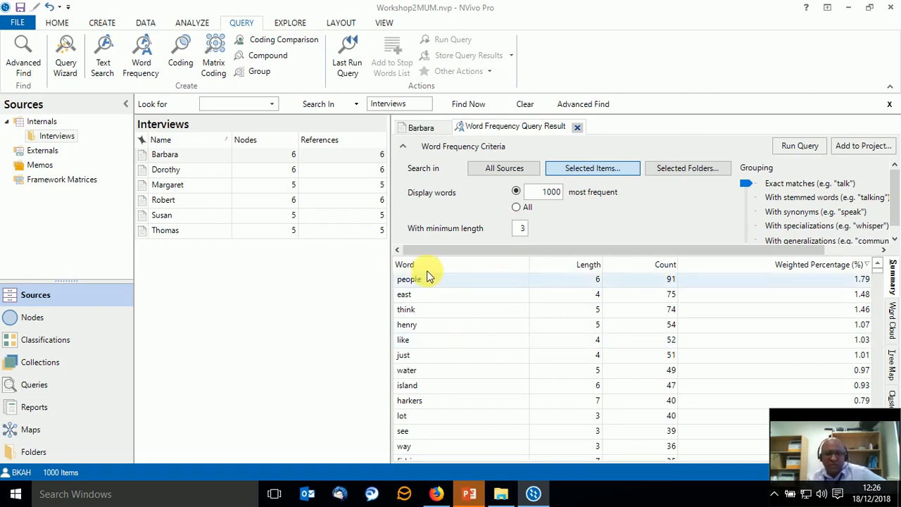
scroll(427, 310, "down", 3)
scroll(426, 319, "down", 3)
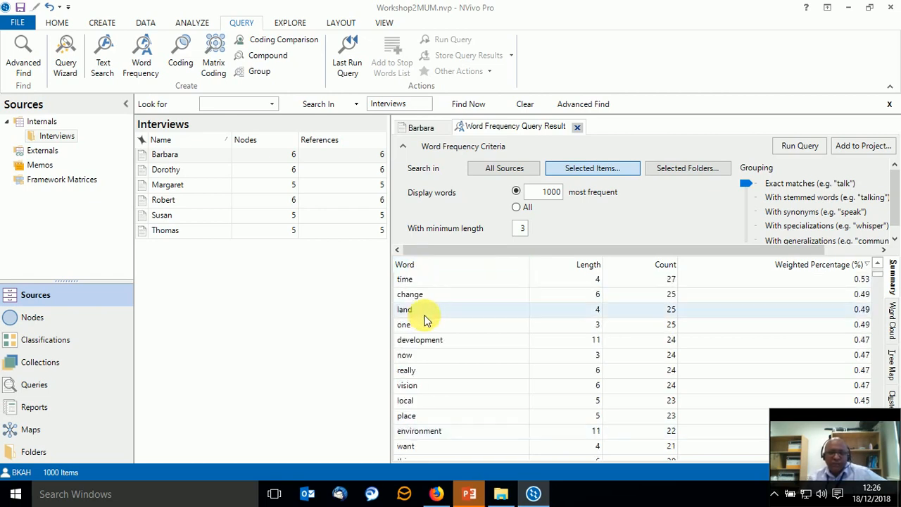
scroll(426, 319, "up", 6)
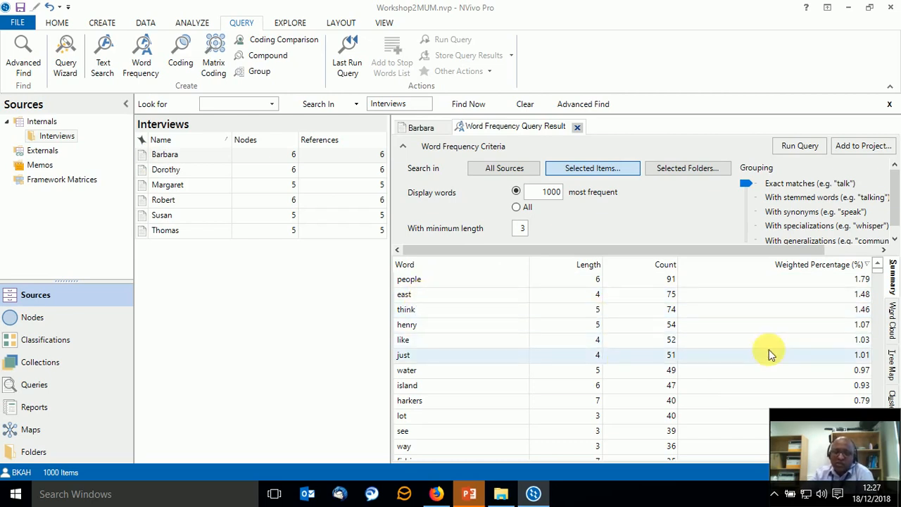
Show the word frequency results as a word cloud and look over its words and the commands available for them.
left_click_drag(803, 405, 166, 398)
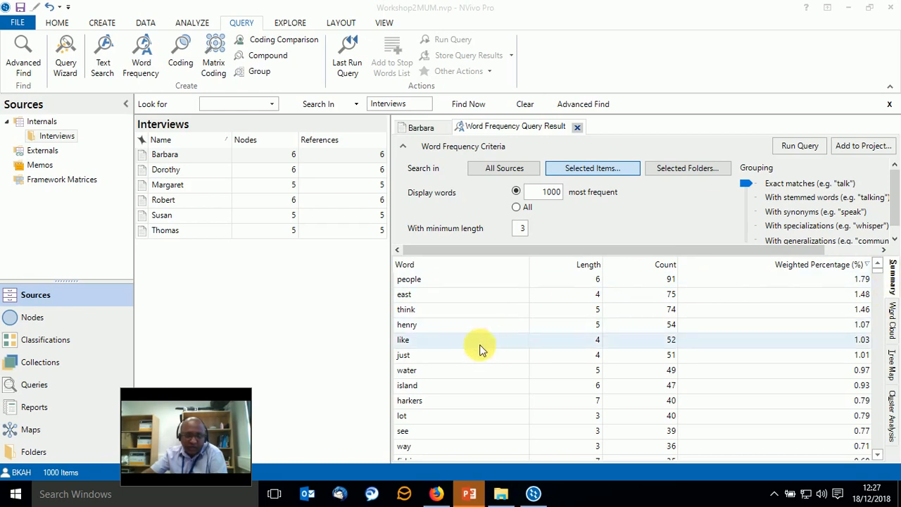
left_click(893, 320)
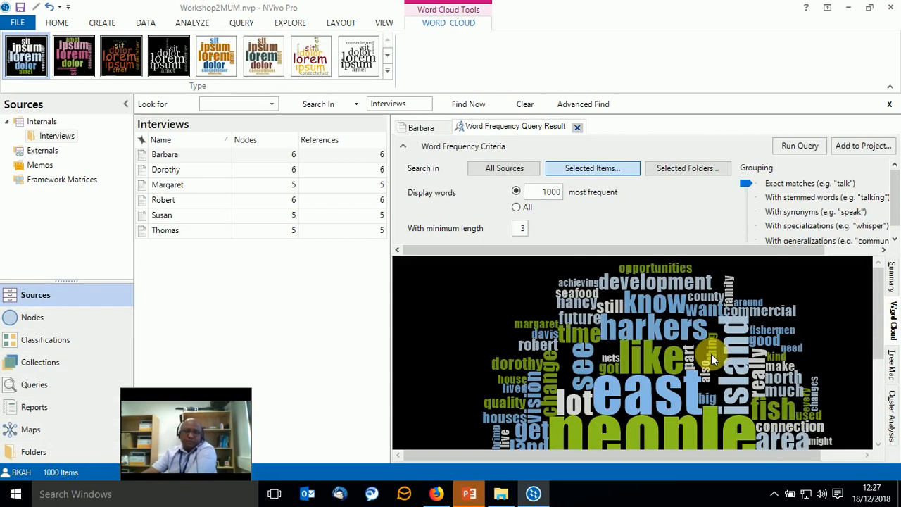
right_click(711, 353)
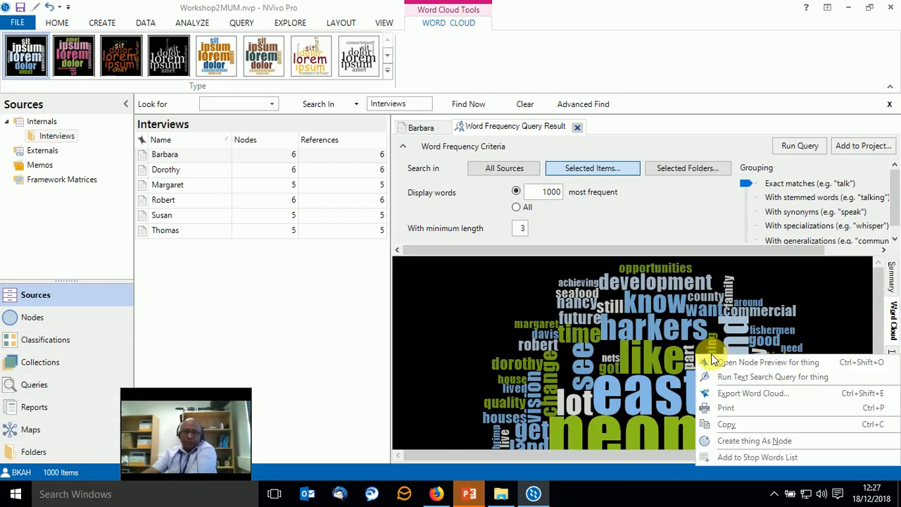
left_click(498, 332)
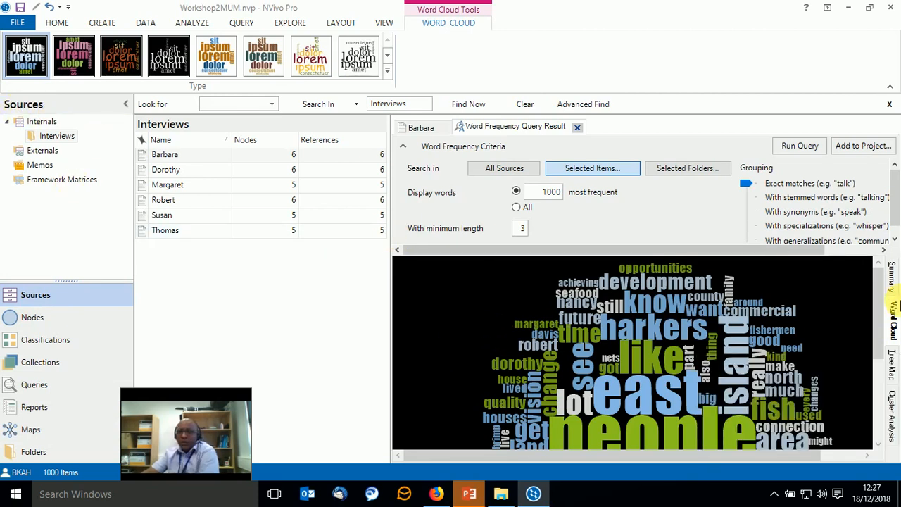
scroll(728, 324, "down", 1)
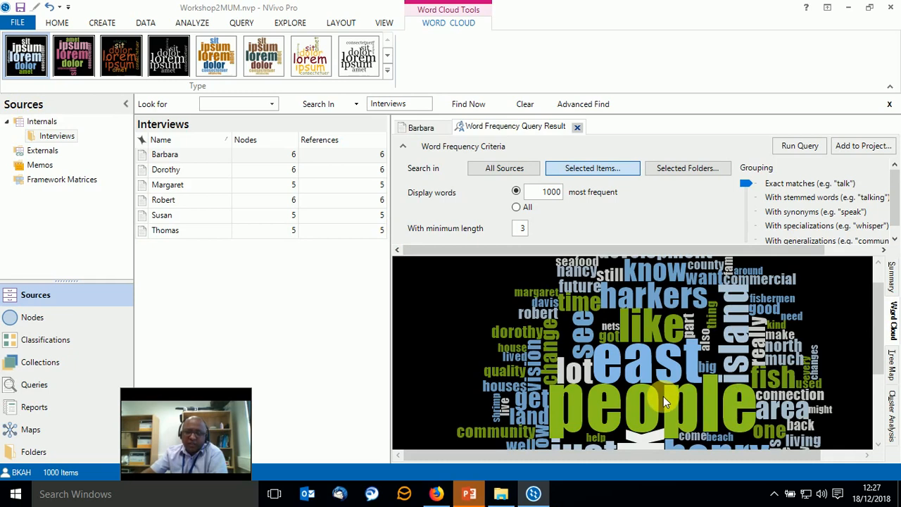
scroll(663, 396, "down", 3)
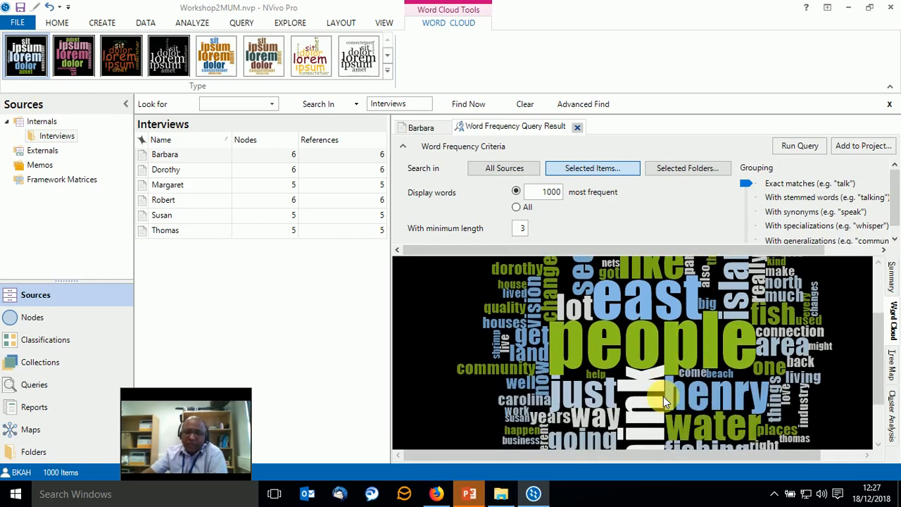
scroll(664, 397, "up", 4)
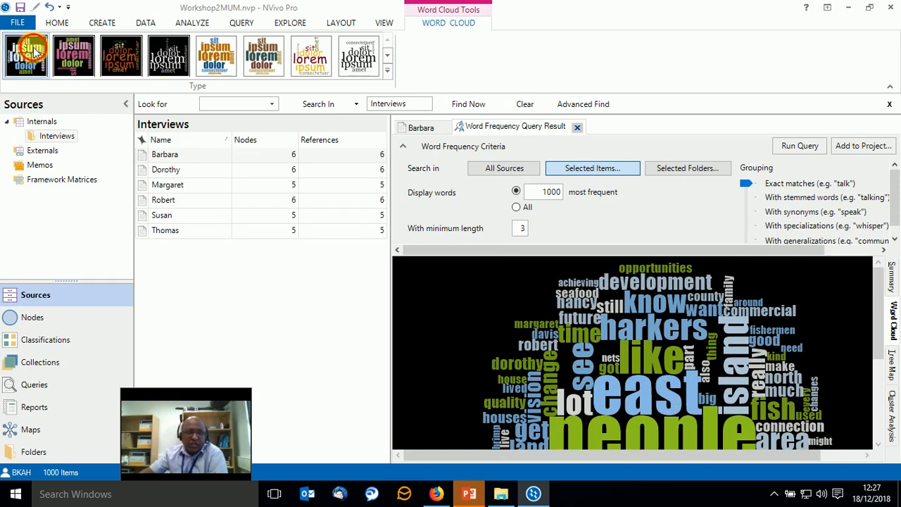
Regenerate the word cloud with the first black-background style and review its new arrangement and its export and copy options.
left_click(72, 55)
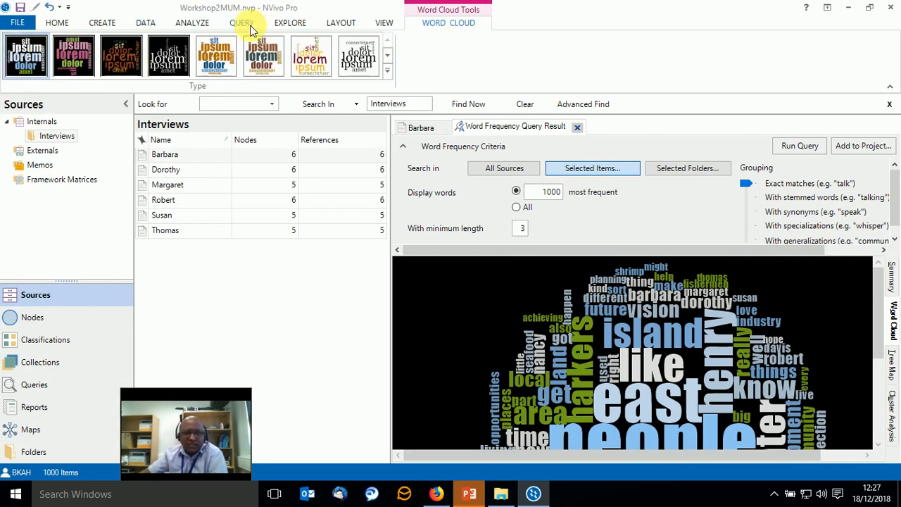
right_click(556, 251)
right_click(501, 295)
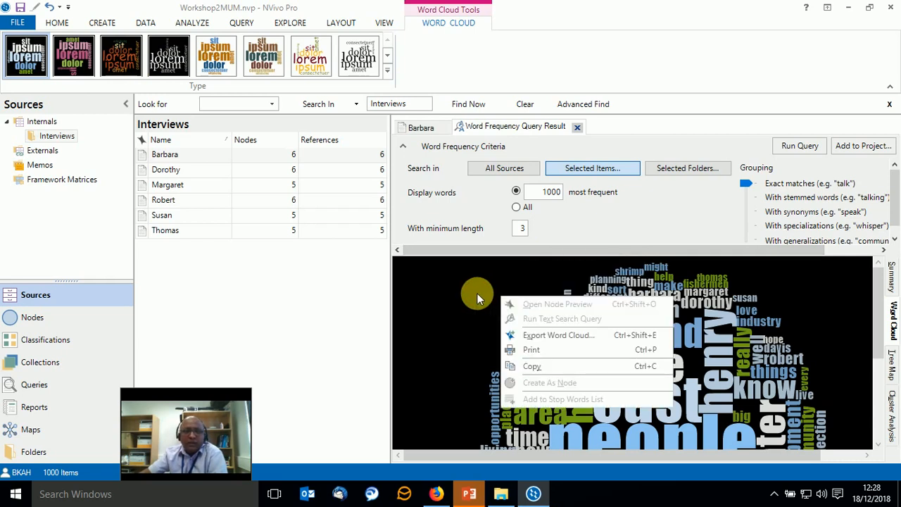
left_click(476, 293)
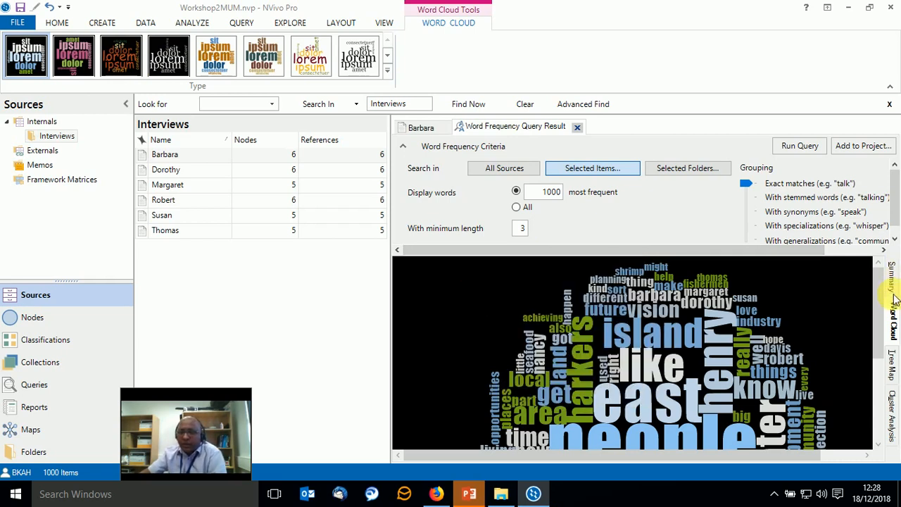
scroll(597, 376, "down", 1)
scroll(597, 375, "down", 2)
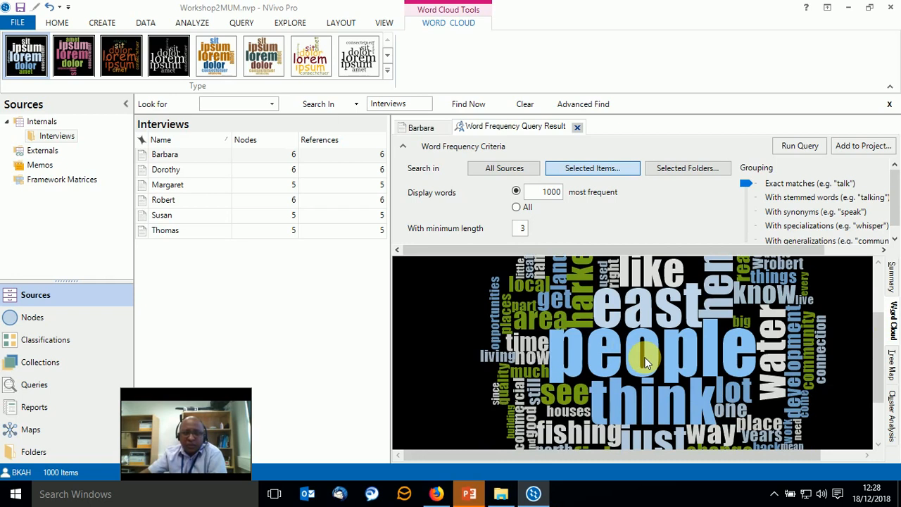
View the word frequency results as a tree map and as a cluster analysis, examining the branches of the dendrogram.
left_click(893, 362)
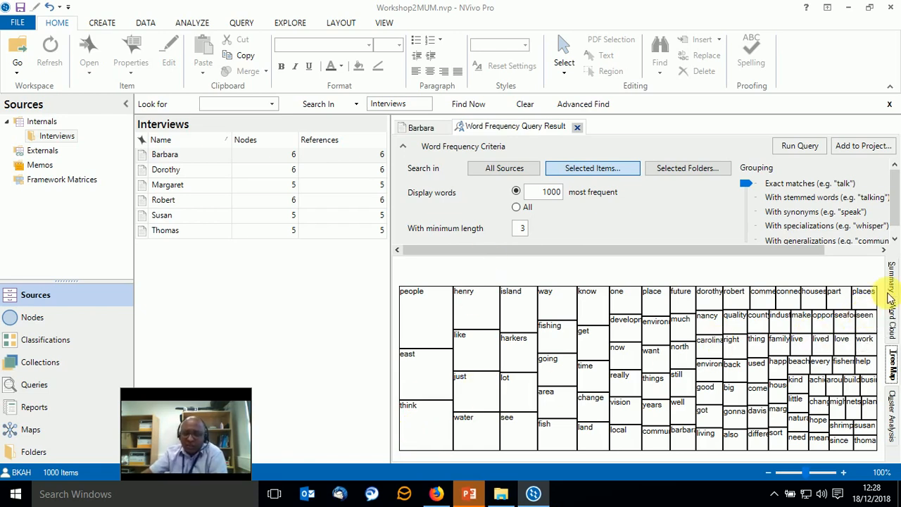
left_click(893, 415)
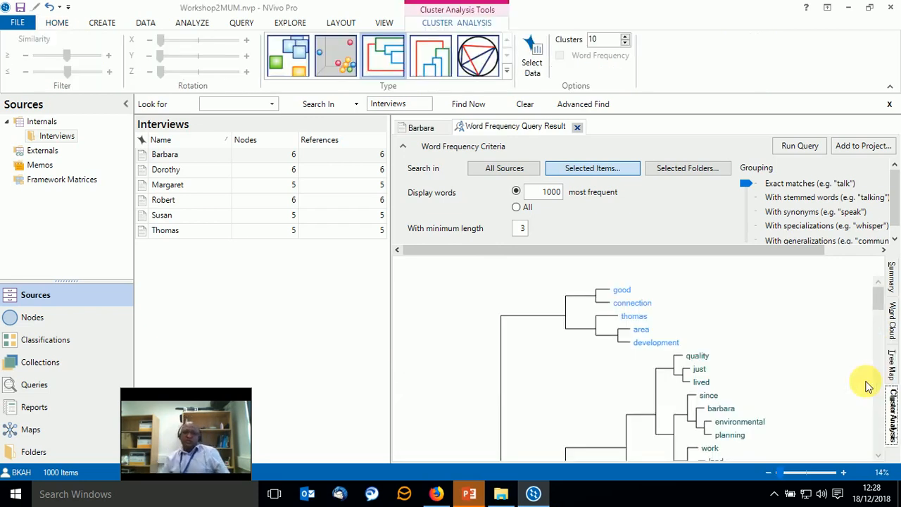
scroll(584, 332, "down", 3)
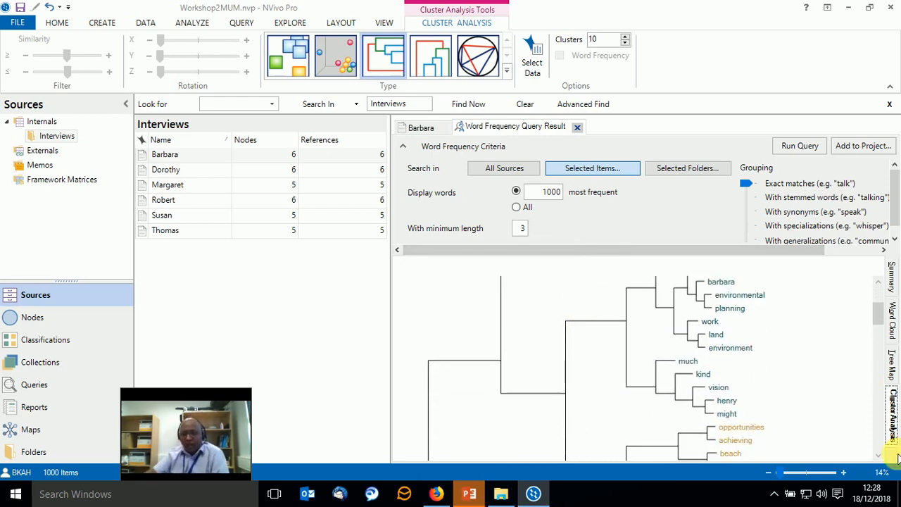
scroll(654, 402, "down", 10)
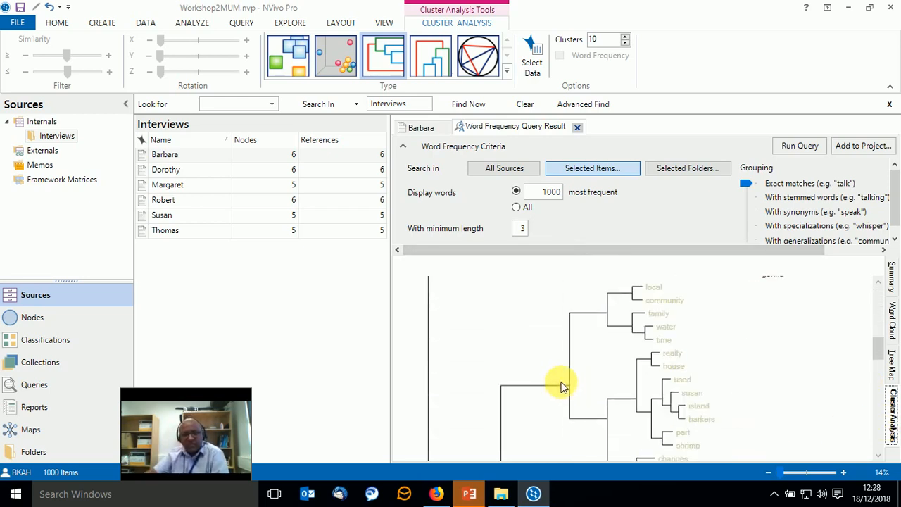
scroll(563, 383, "down", 5)
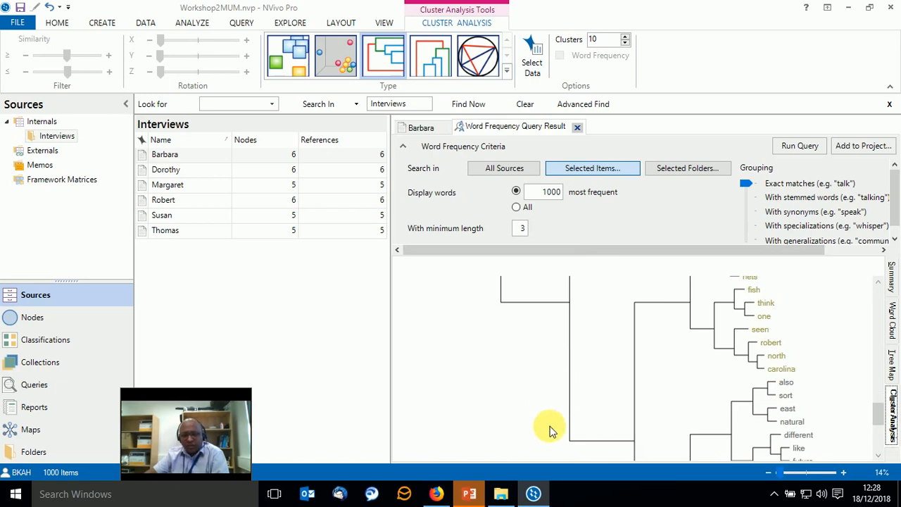
scroll(654, 379, "up", 3)
scroll(653, 379, "up", 6)
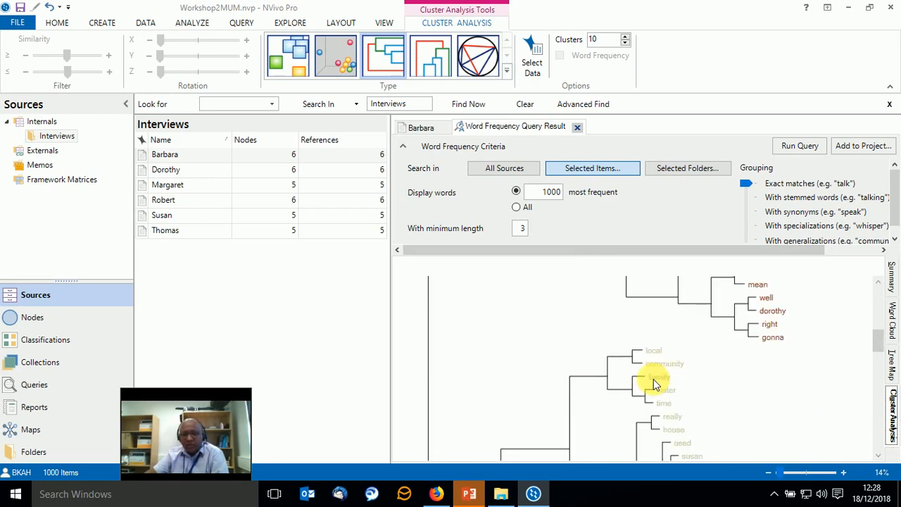
scroll(654, 384, "up", 1)
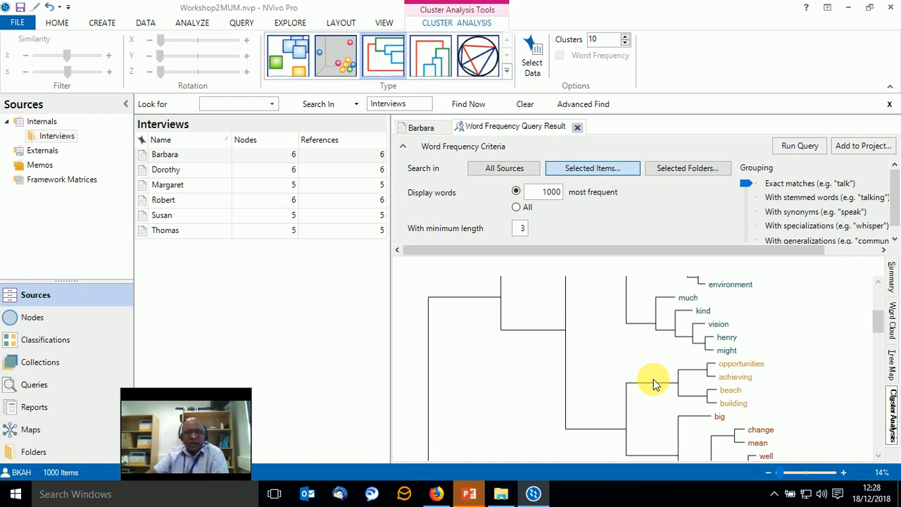
Close the word frequency results and create a Text Search query for the word "family".
left_click(239, 26)
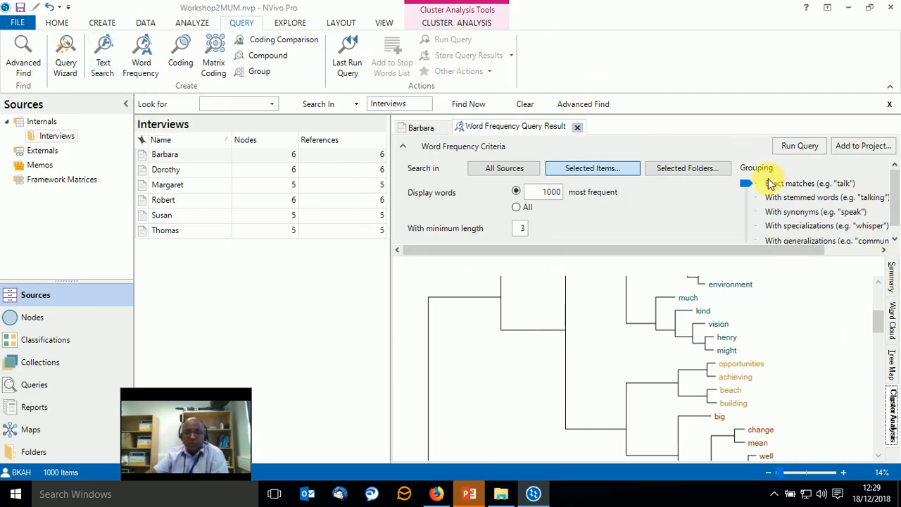
left_click(577, 127)
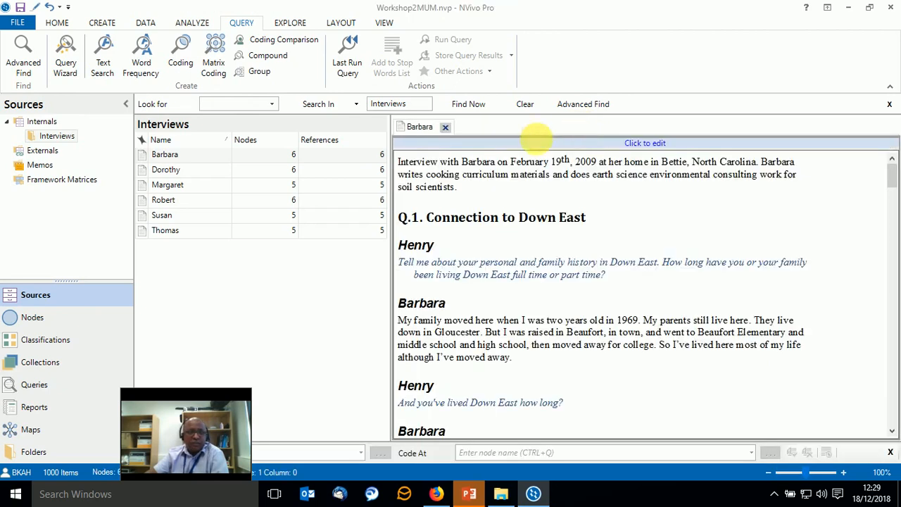
left_click(105, 60)
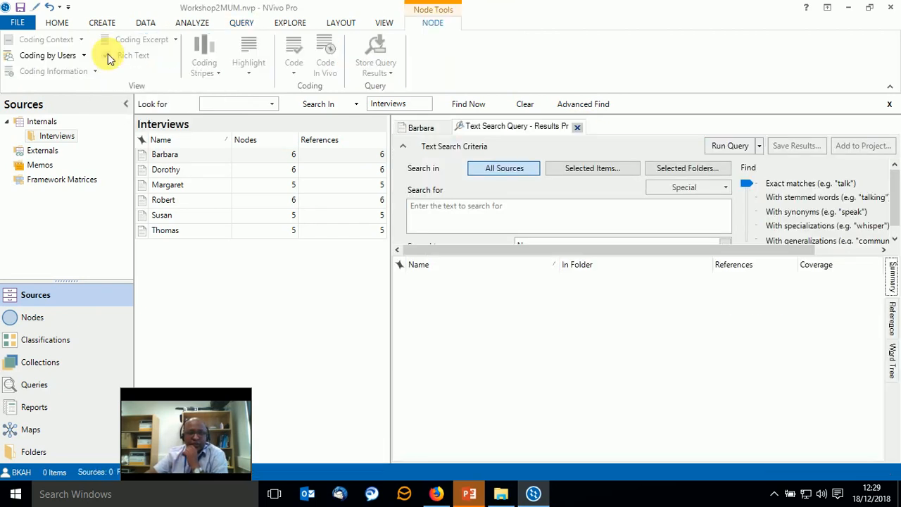
left_click(427, 216)
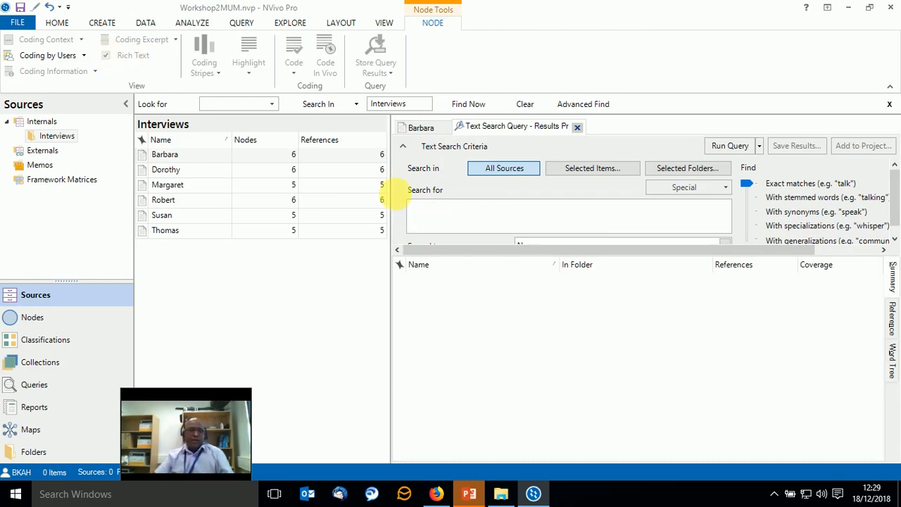
type("family")
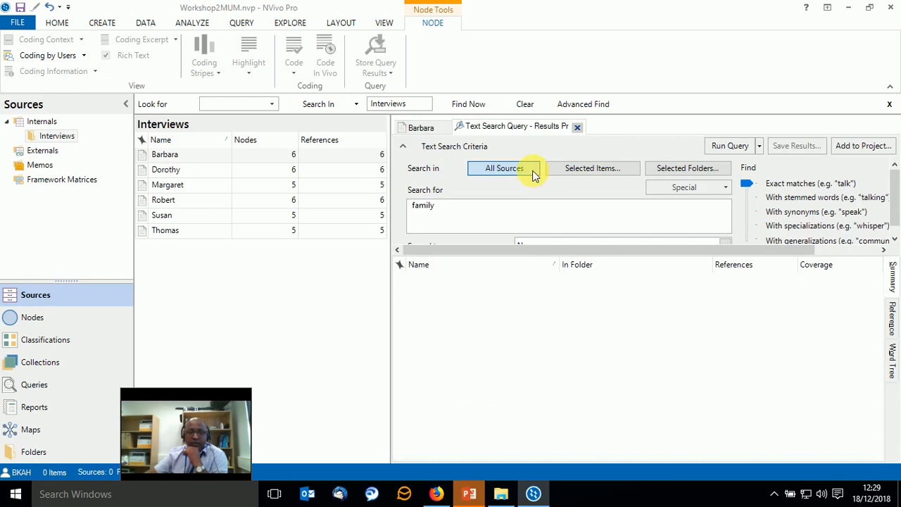
Limit the text search to the Internals sources, including all six files in the Interviews folder, and run the query.
left_click(580, 176)
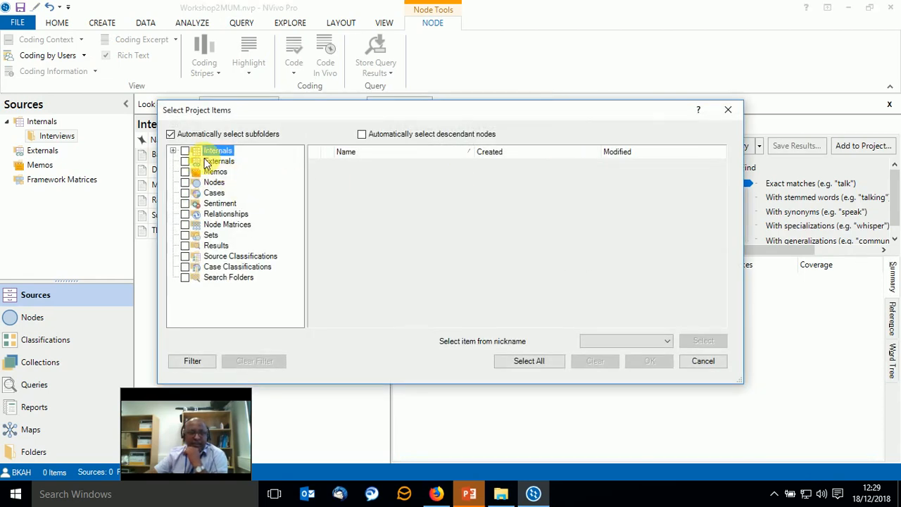
left_click(186, 152)
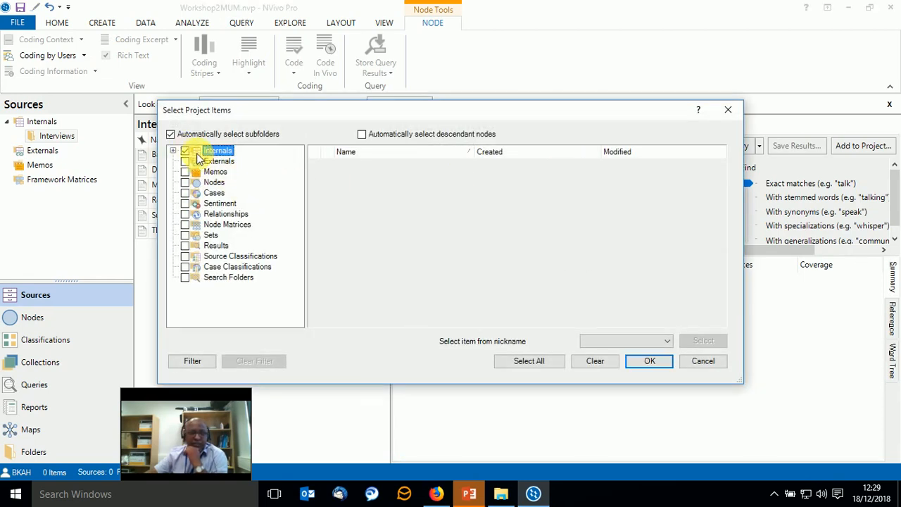
left_click(173, 150)
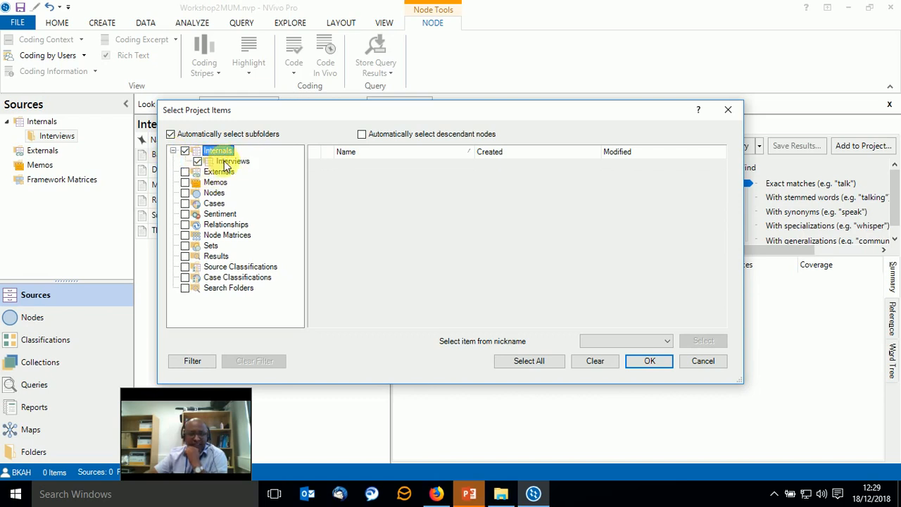
left_click(215, 161)
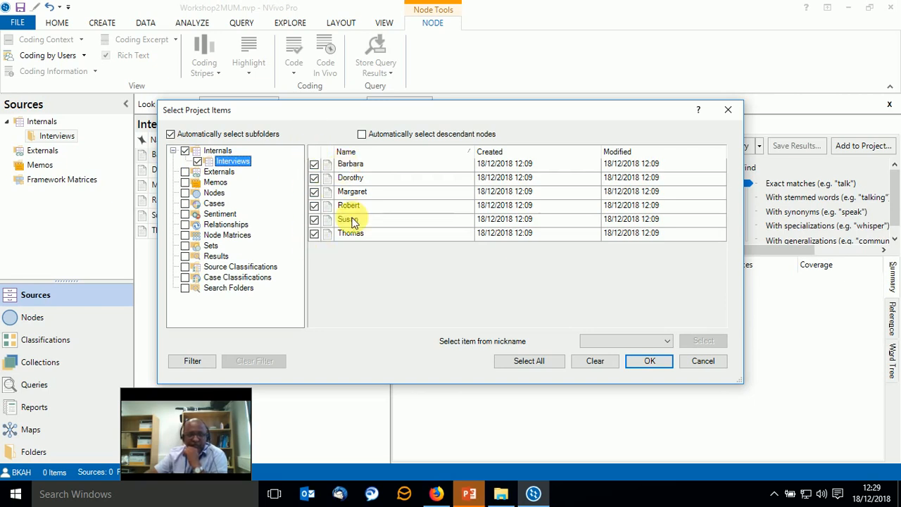
left_click(636, 363)
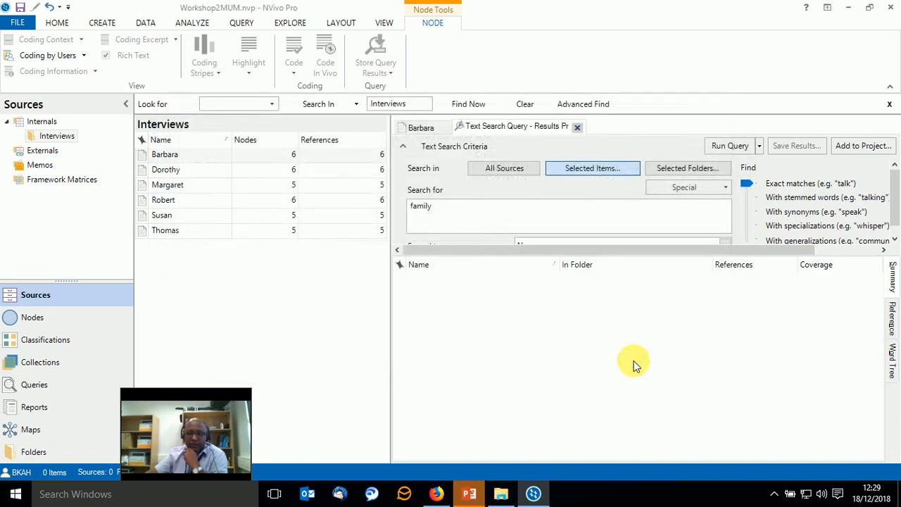
left_click(716, 144)
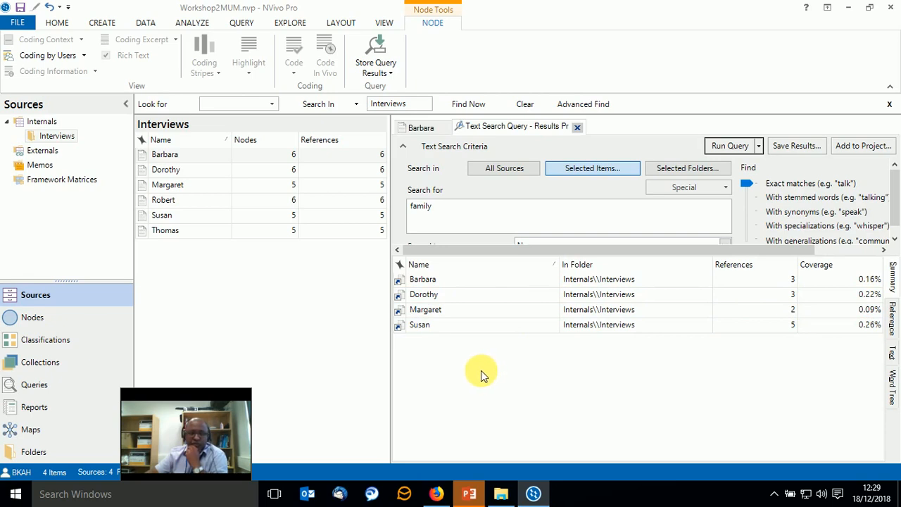
Read the "family" matches in context as coded references and show them grouped by source text.
left_click(894, 323)
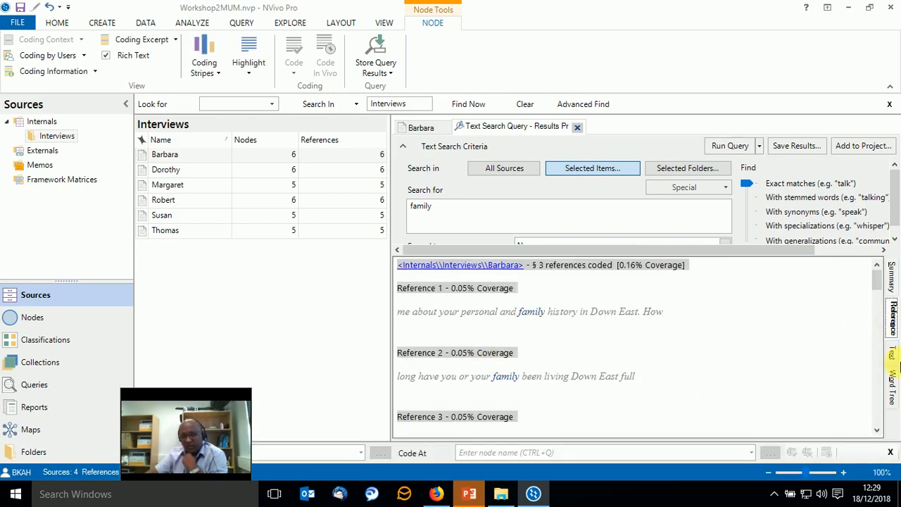
scroll(564, 379, "down", 1)
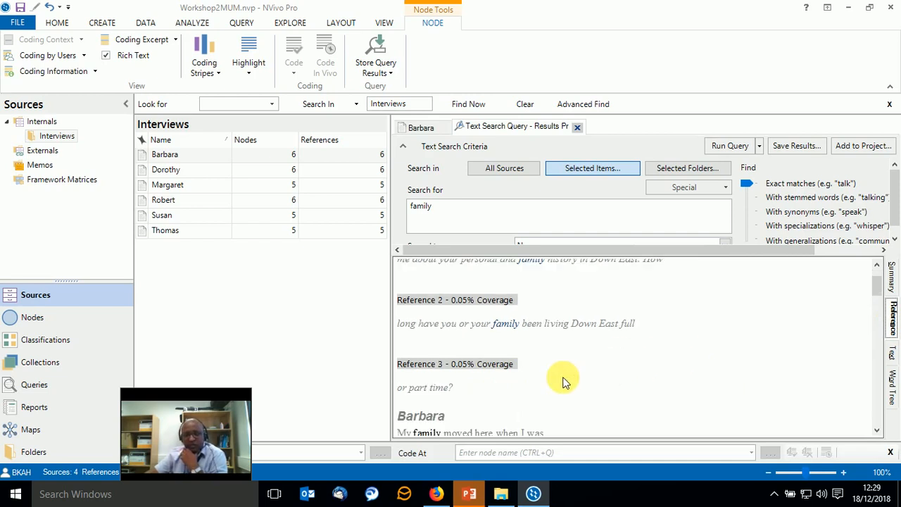
scroll(572, 398, "down", 2)
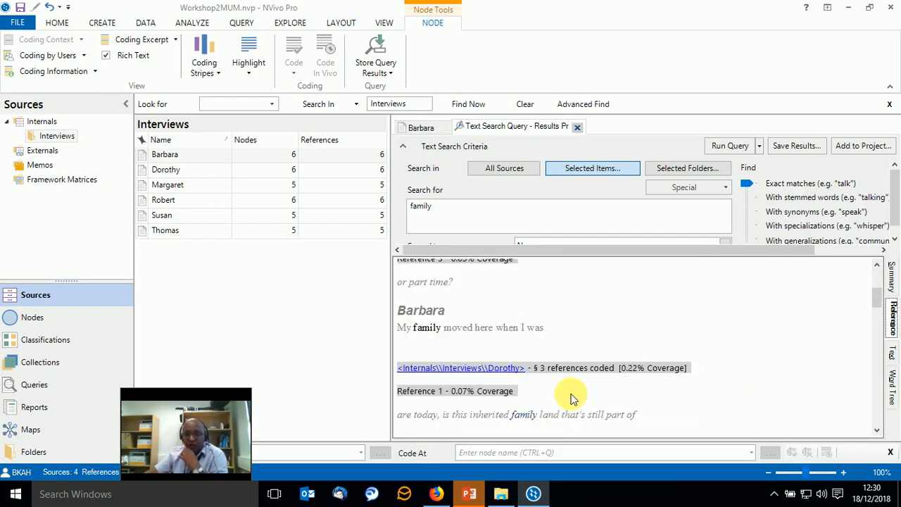
left_click(893, 355)
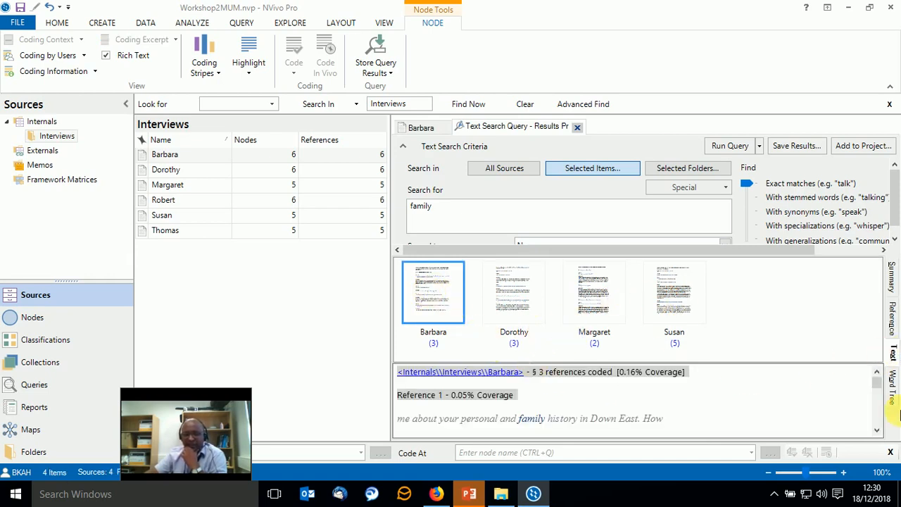
Show the "family" matches as a word tree, check a branch's available commands and highlight the "Harkers Island has changed one" branch.
left_click(892, 386)
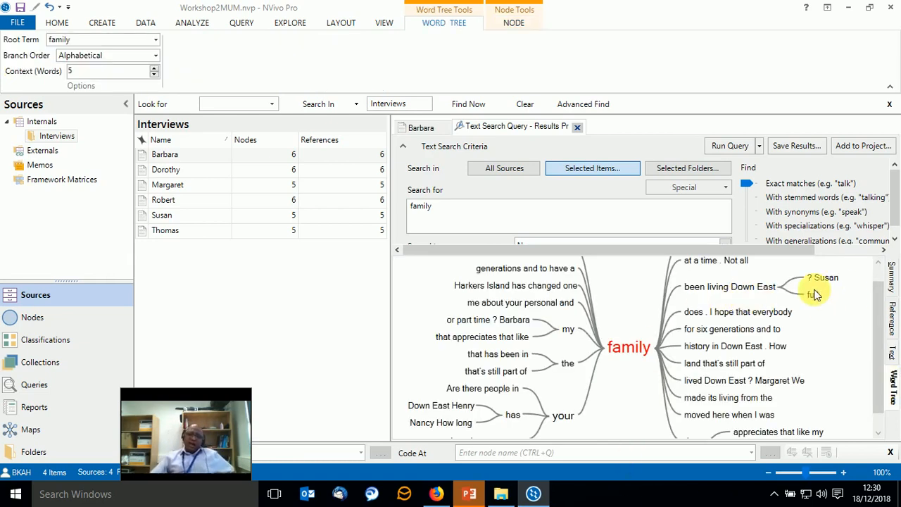
mouse_move(623, 348)
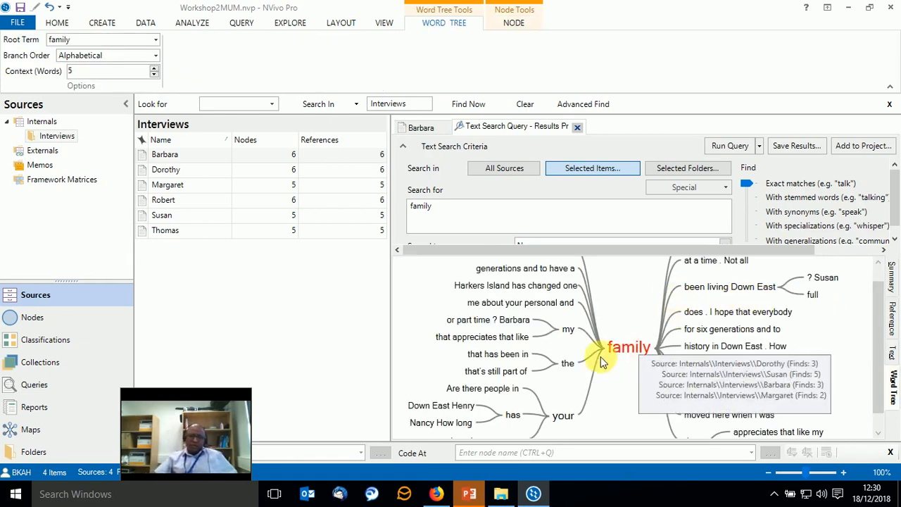
mouse_move(563, 373)
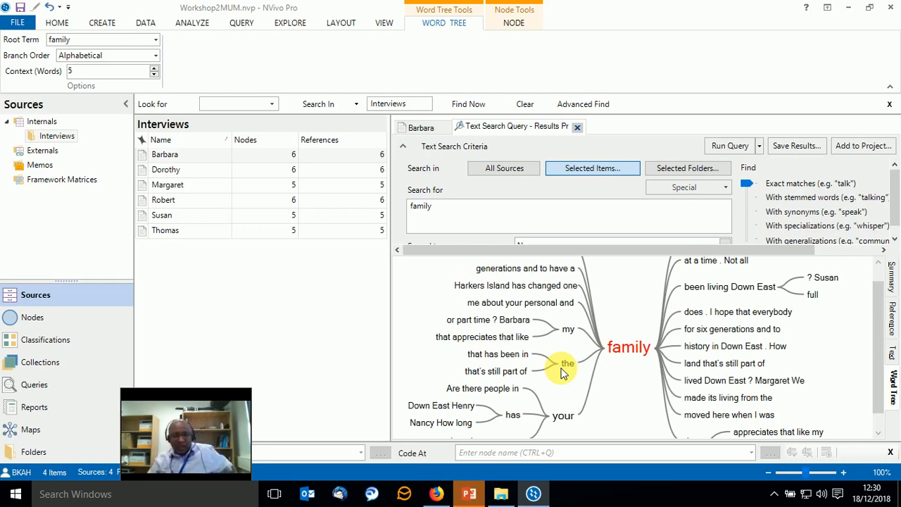
right_click(459, 323)
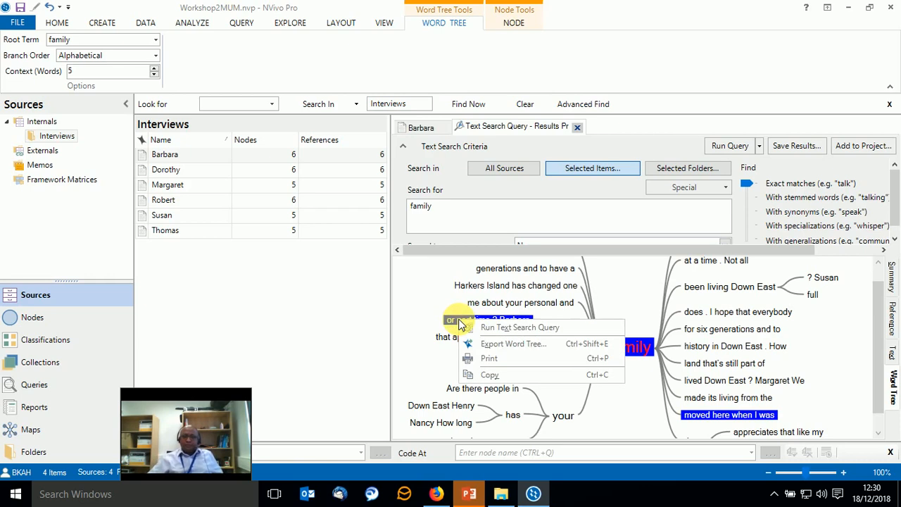
left_click(483, 285)
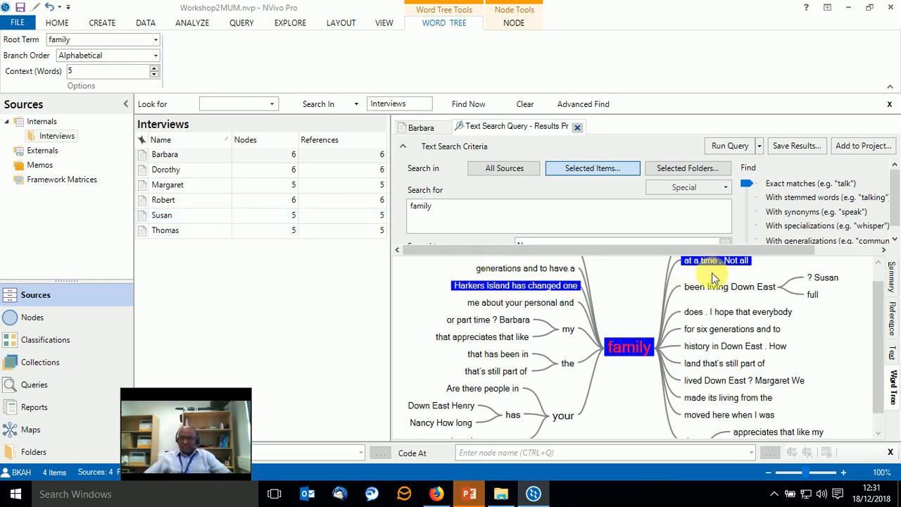
mouse_move(725, 265)
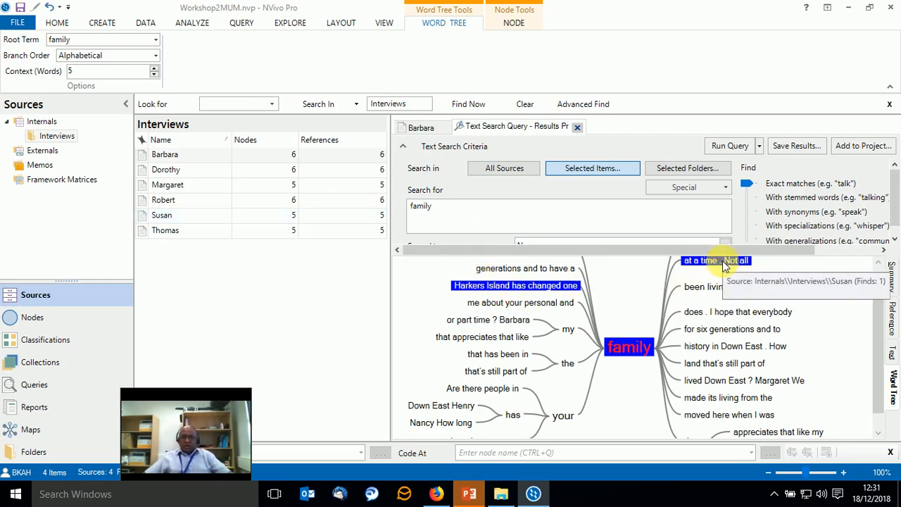
left_click(57, 23)
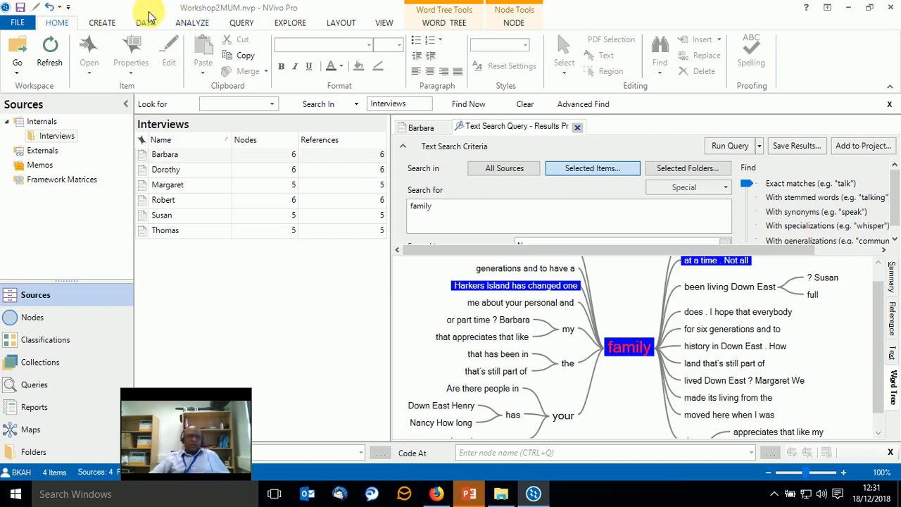
left_click(241, 21)
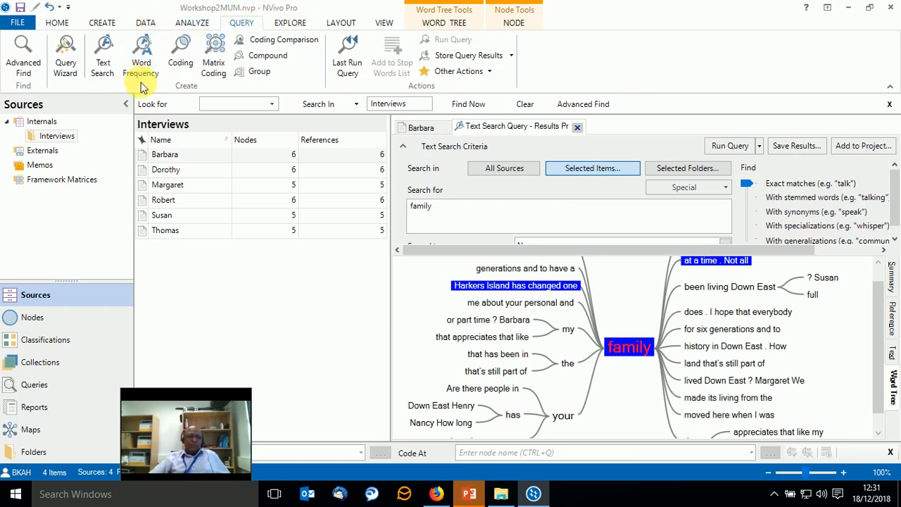